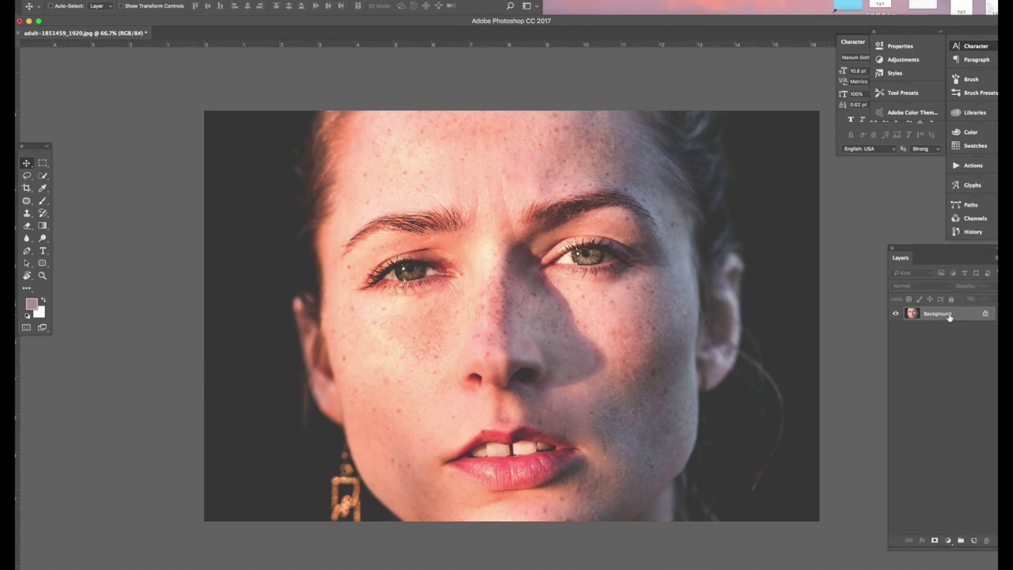
# Duplicate the Background layer and hide the original.
pyautogui.moveTo(932, 317); pyautogui.dragTo(974, 540)
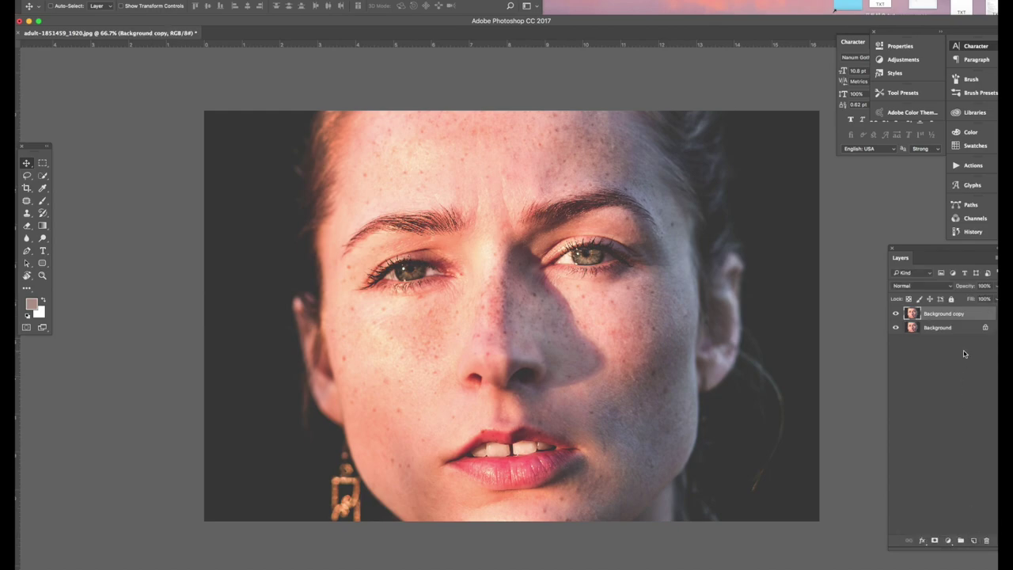
pyautogui.click(896, 329)
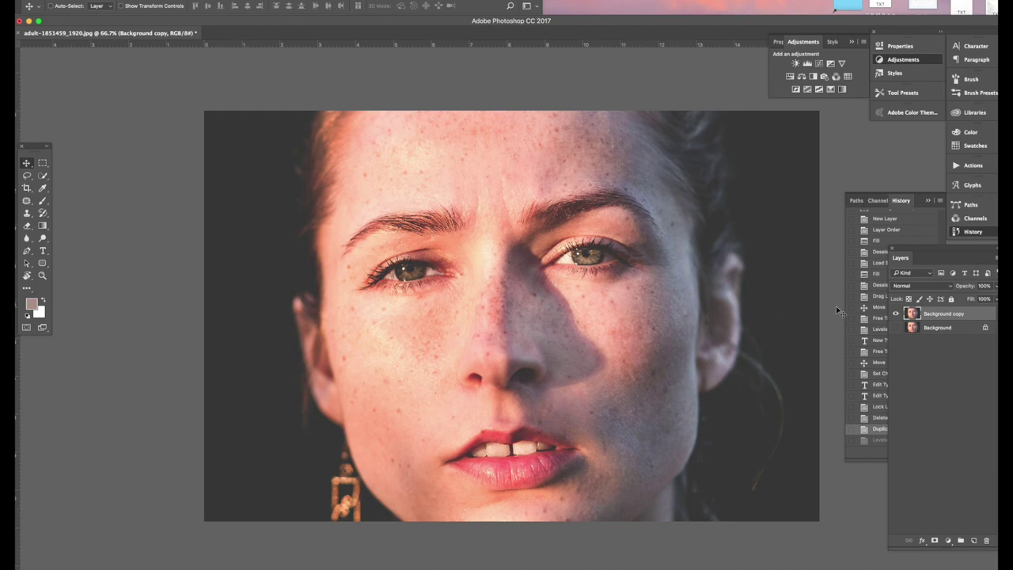
# Apply Levels to the Background copy layer with input levels of 10 for shadows and 234 for highlights.
pyautogui.click(69, 0)
pyautogui.moveTo(83, 10)
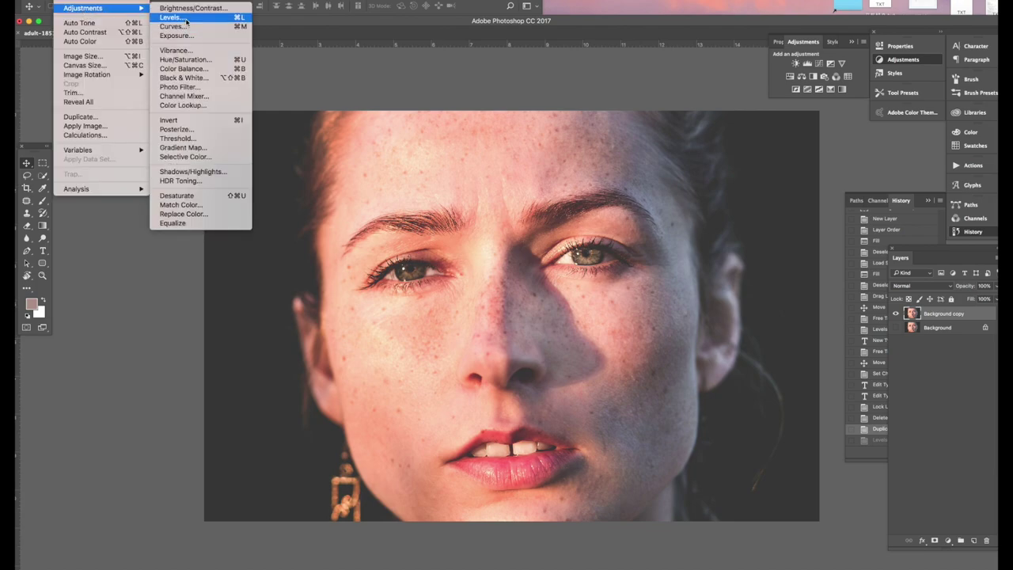
pyautogui.click(384, 53)
pyautogui.press('super')
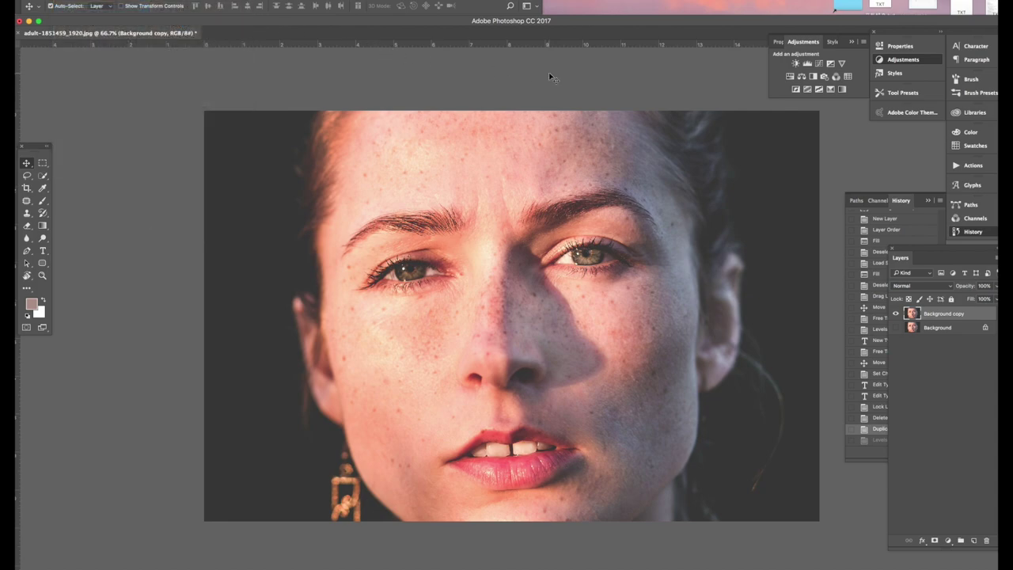
pyautogui.press('super+l')
pyautogui.moveTo(893, 479); pyautogui.dragTo(882, 480)
pyautogui.moveTo(772, 481); pyautogui.dragTo(777, 483)
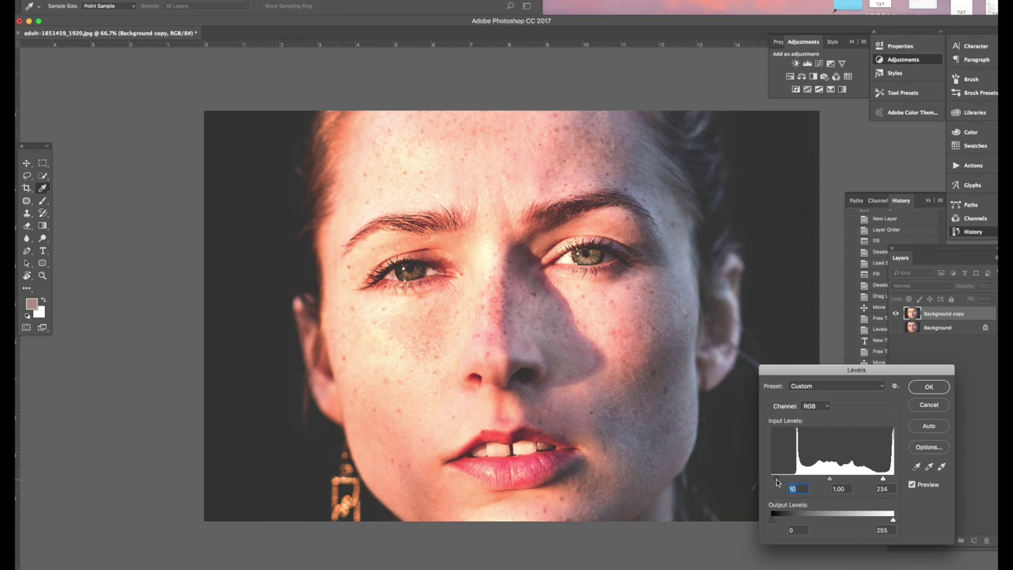
pyautogui.press('Return')
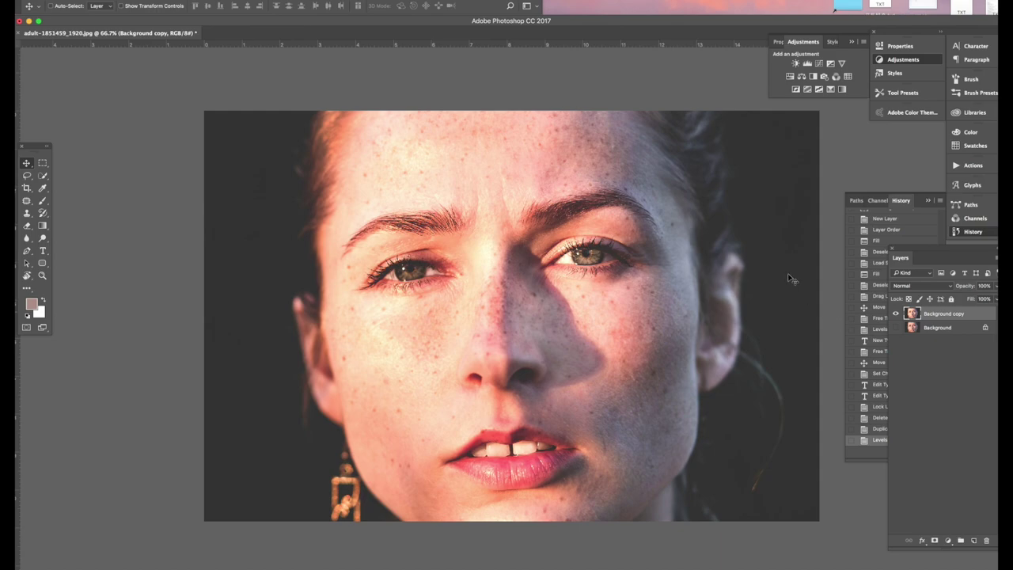
# Apply Color Balance to the Background copy layer, shifting the midtones slightly toward yellow.
pyautogui.click(67, 0)
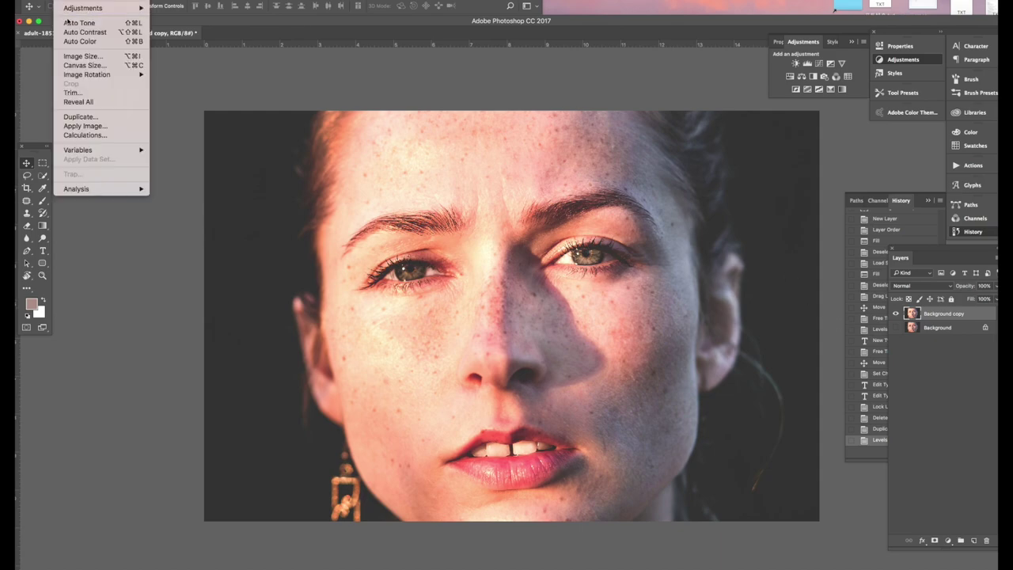
pyautogui.moveTo(80, 1)
pyautogui.moveTo(139, 8)
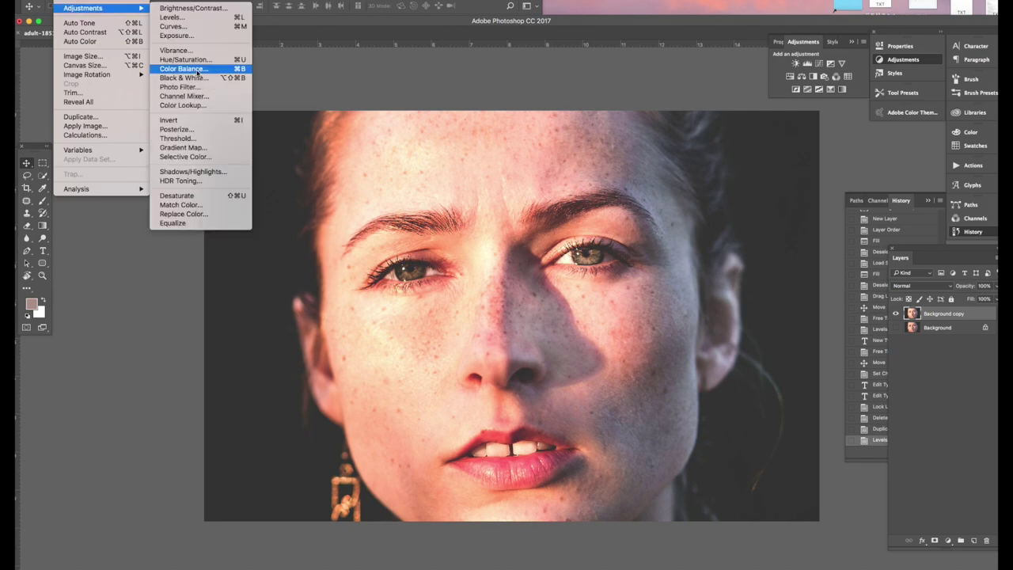
pyautogui.click(198, 70)
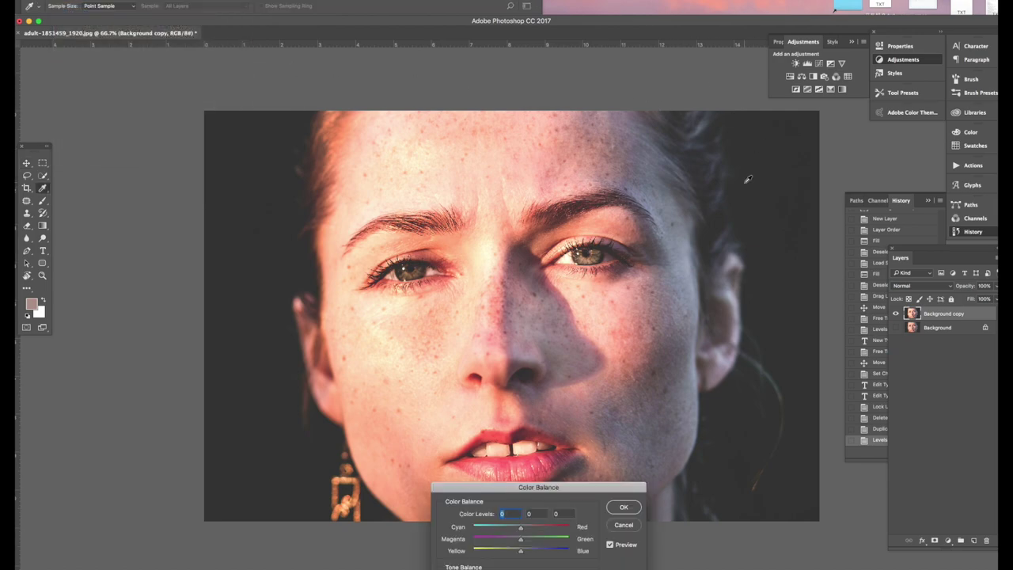
pyautogui.moveTo(605, 488); pyautogui.dragTo(895, 428)
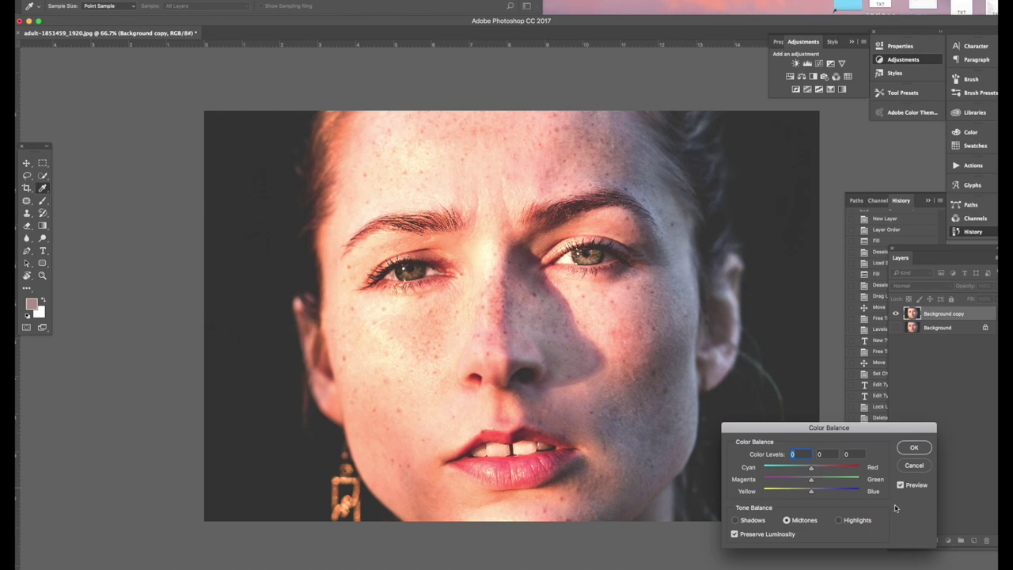
pyautogui.moveTo(812, 491)
pyautogui.mouseDown()
pyautogui.moveTo(798, 491)
pyautogui.moveTo(811, 480)
pyautogui.mouseUp()
pyautogui.moveTo(804, 492); pyautogui.dragTo(803, 492)
pyautogui.click(906, 448)
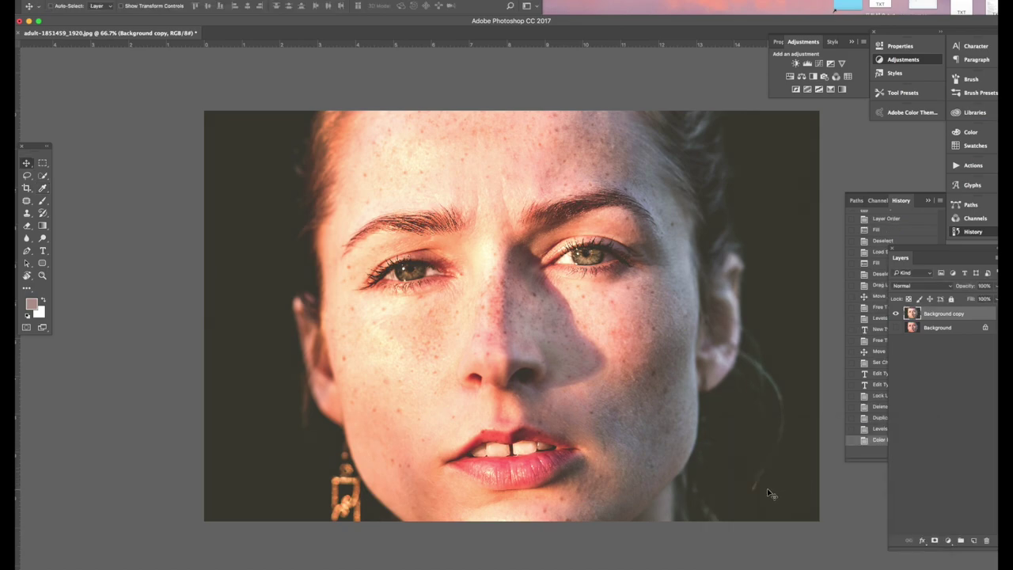
# Apply Curves to the Background copy layer, pulling the darker tones down to output 86 at input 102.
pyautogui.click(70, 2)
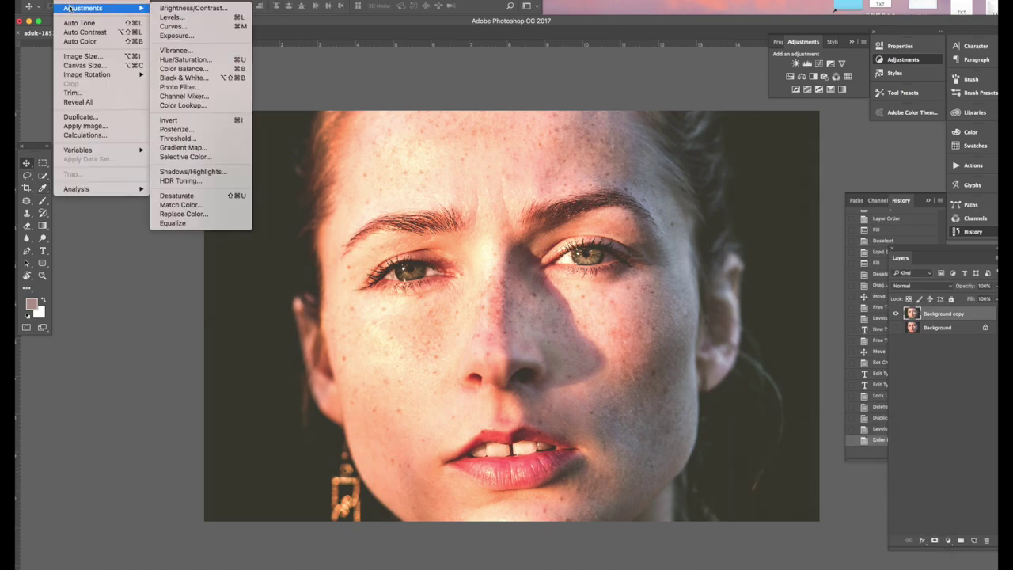
pyautogui.moveTo(82, 8)
pyautogui.click(217, 29)
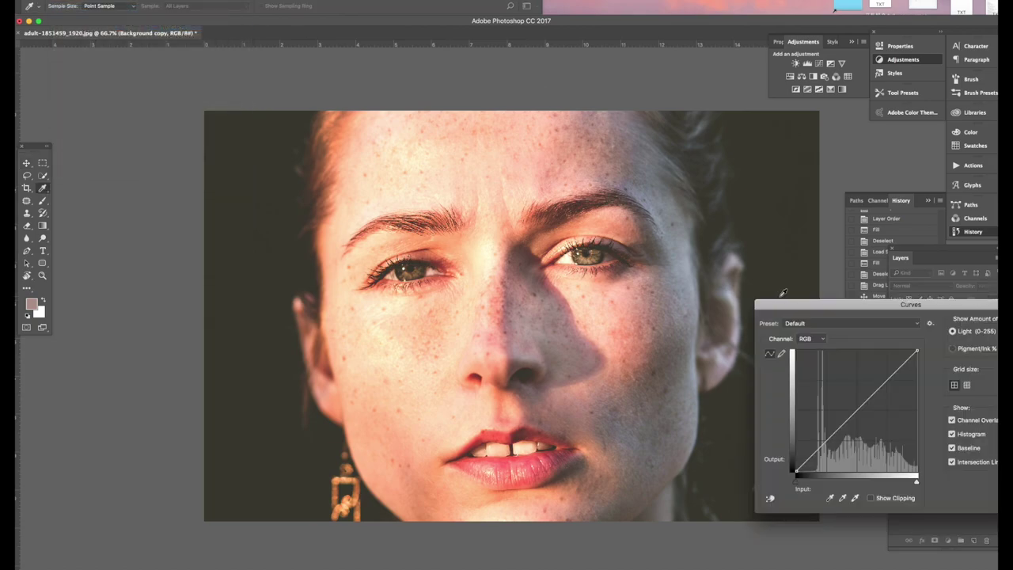
pyautogui.moveTo(854, 416)
pyautogui.mouseDown()
pyautogui.moveTo(854, 406)
pyautogui.moveTo(862, 414)
pyautogui.moveTo(844, 431)
pyautogui.mouseUp()
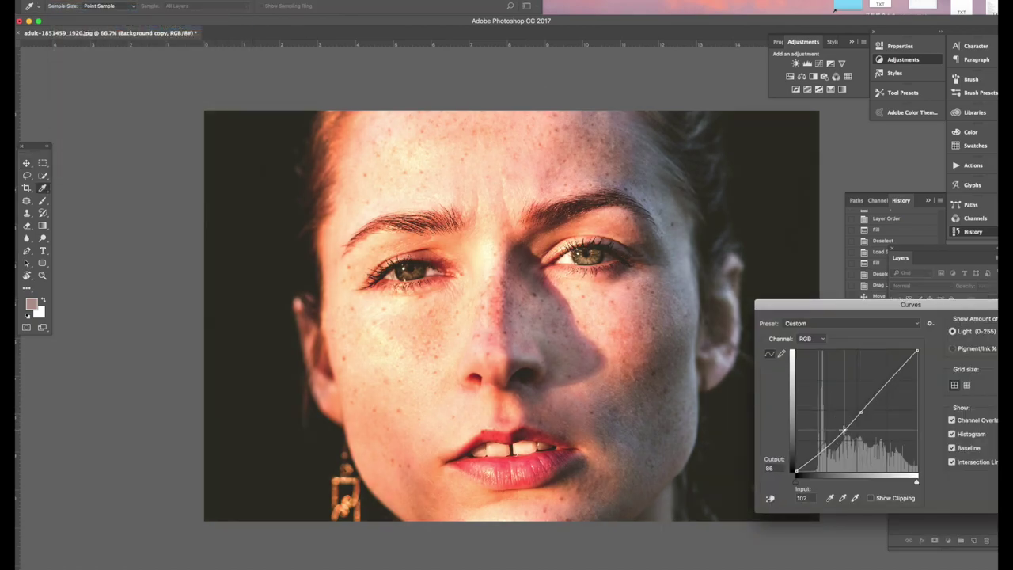
pyautogui.press('Return')
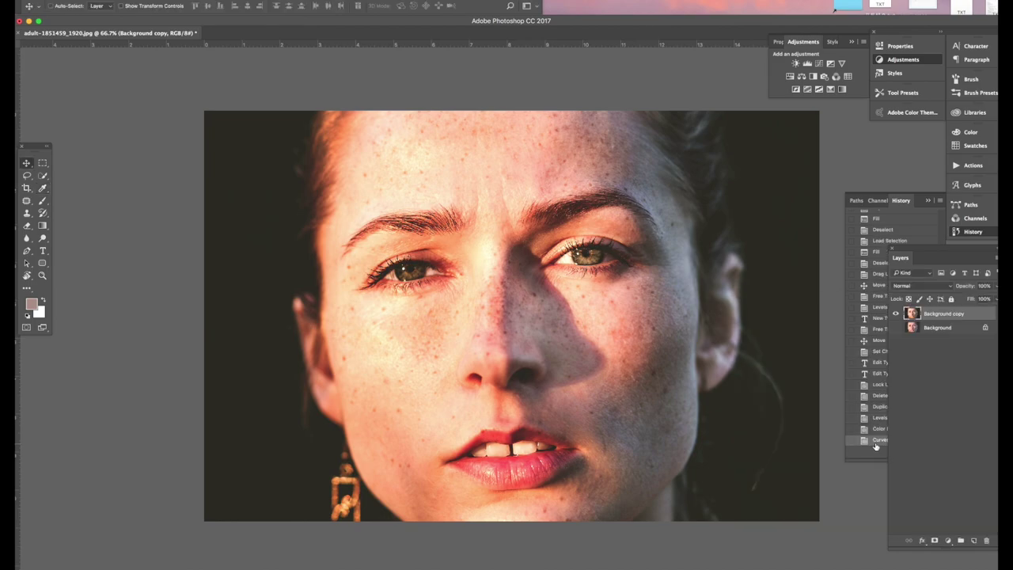
pyautogui.scroll(-2, 877, 446)
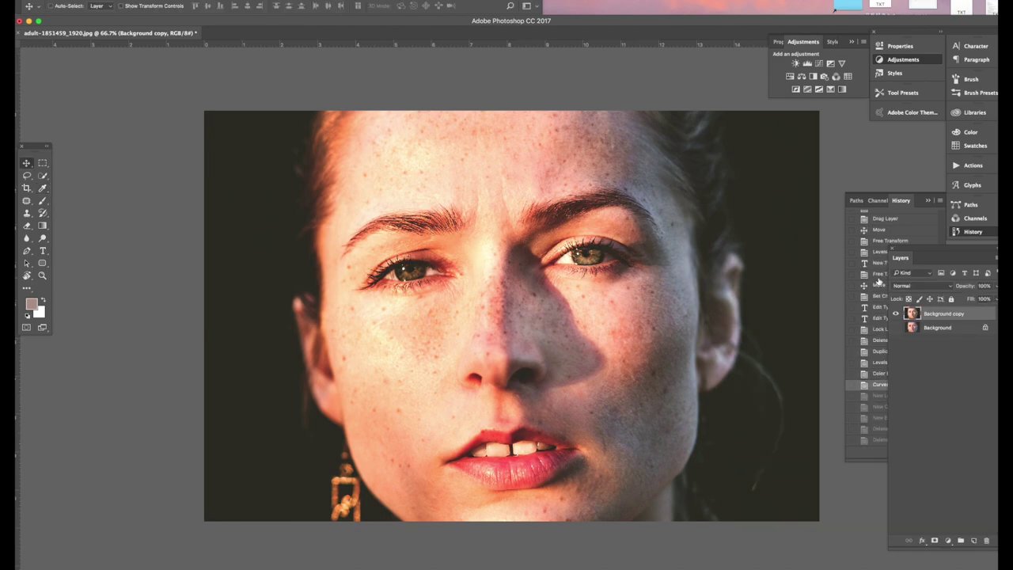
pyautogui.scroll(5, 878, 281)
pyautogui.scroll(-3, 874, 305)
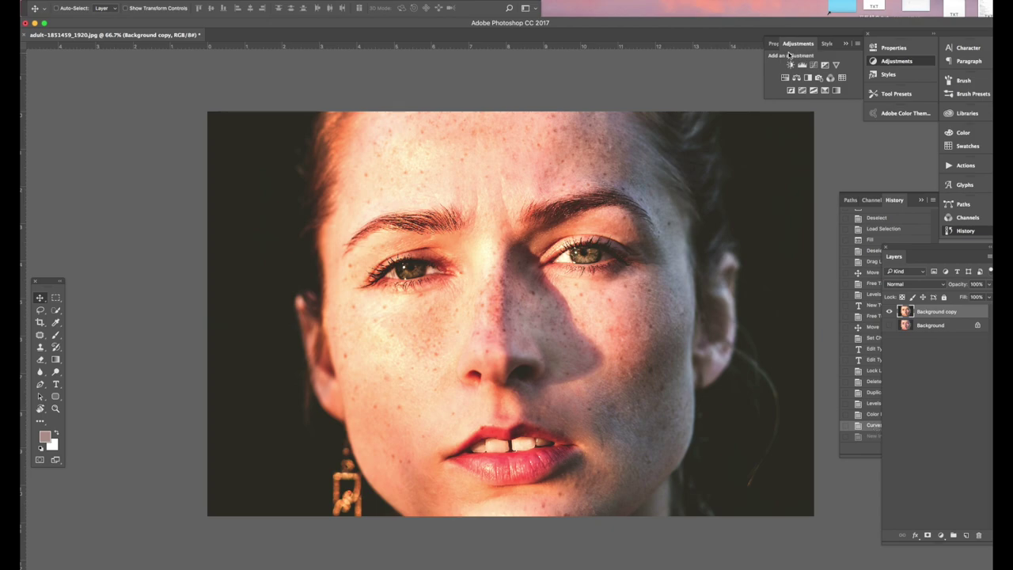
# Add an Invert adjustment layer above the Background copy layer.
pyautogui.click(250, 1)
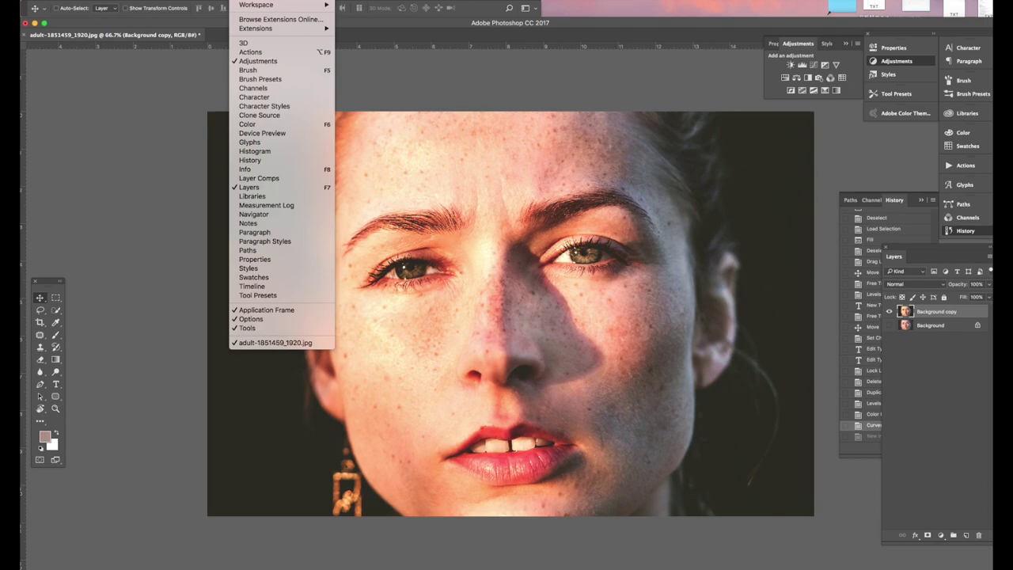
pyautogui.click(794, 44)
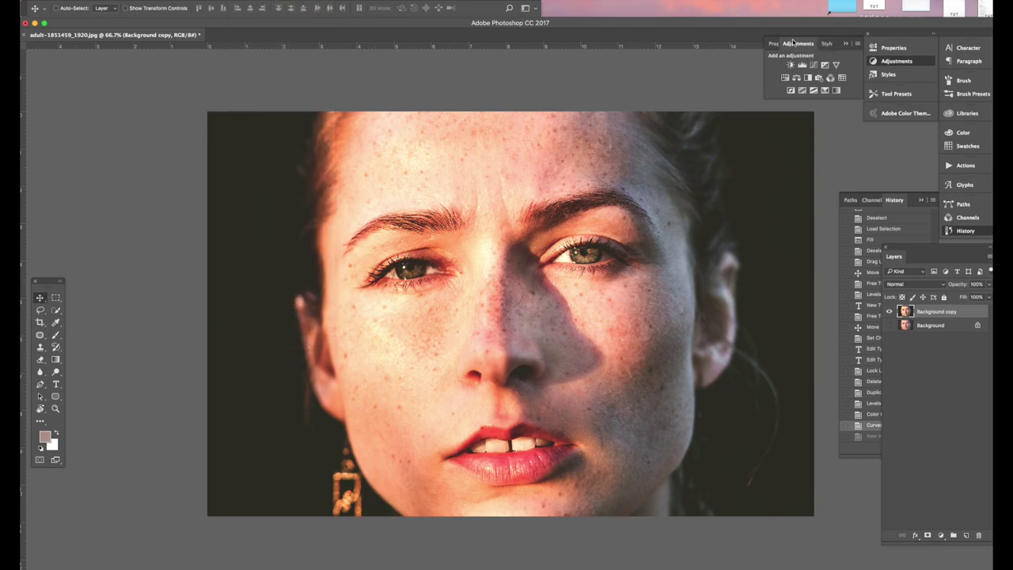
pyautogui.click(790, 92)
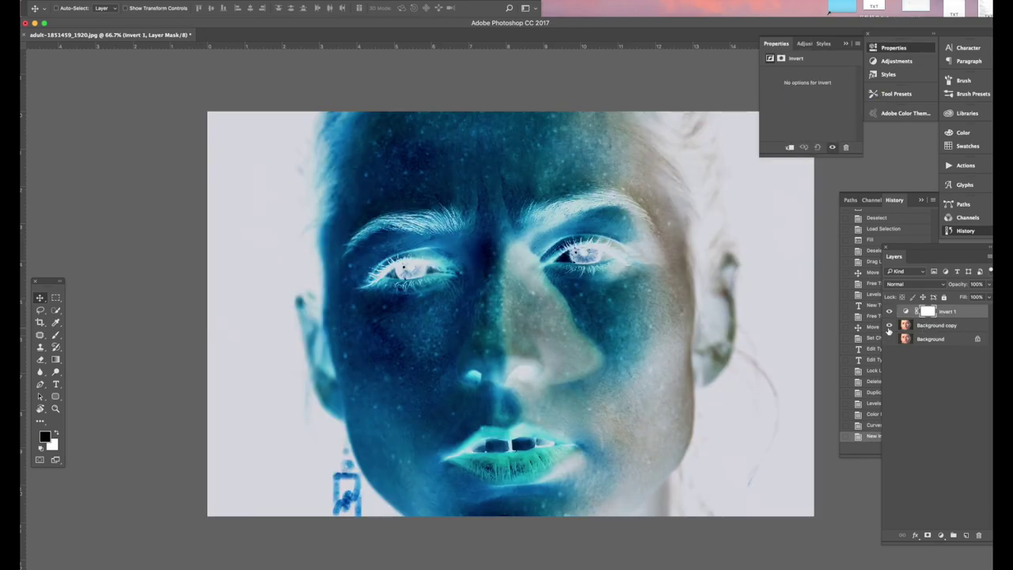
# Rename the Background copy layer to 얼굴보정.
pyautogui.click(930, 329)
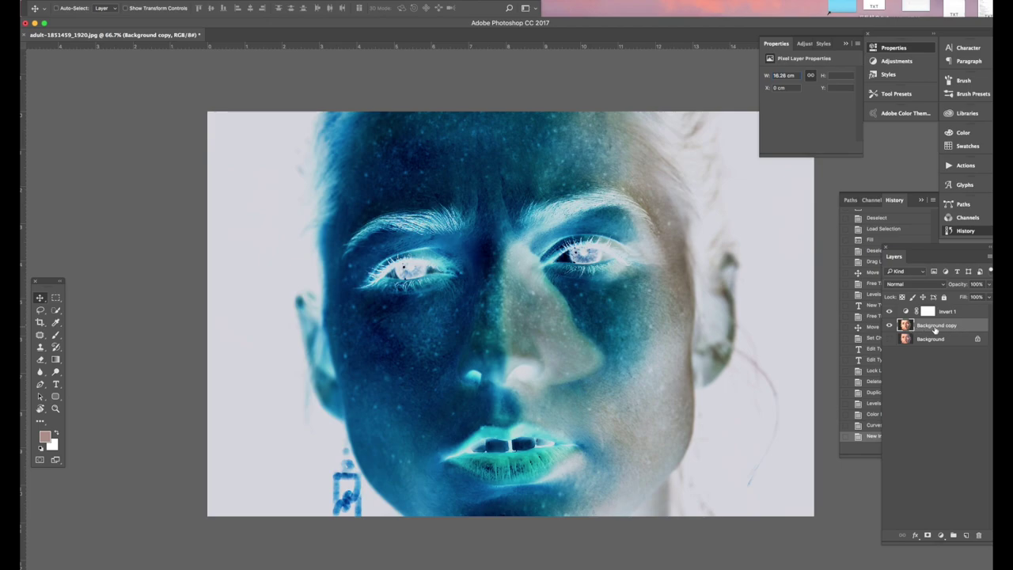
pyautogui.doubleClick(938, 325)
pyautogui.write('필름보정')
pyautogui.press('Return')
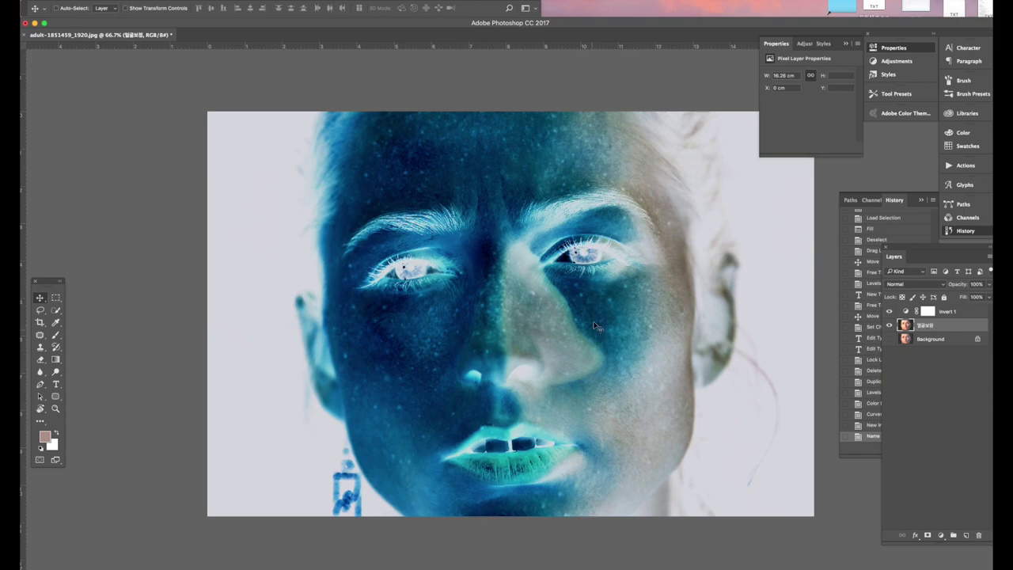
# Patch two blemishes on the cheek below the outer corner of the eye on the shadowed side, using the Patch tool at 200% zoom.
pyautogui.press('super+equal')
pyautogui.press('super+equal')
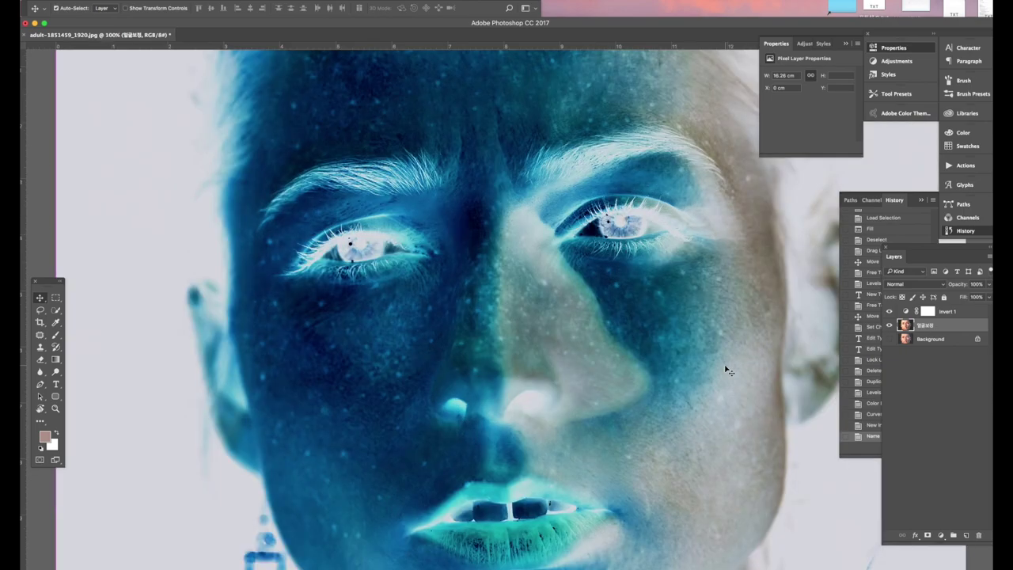
pyautogui.hscroll(10, 727, 370)
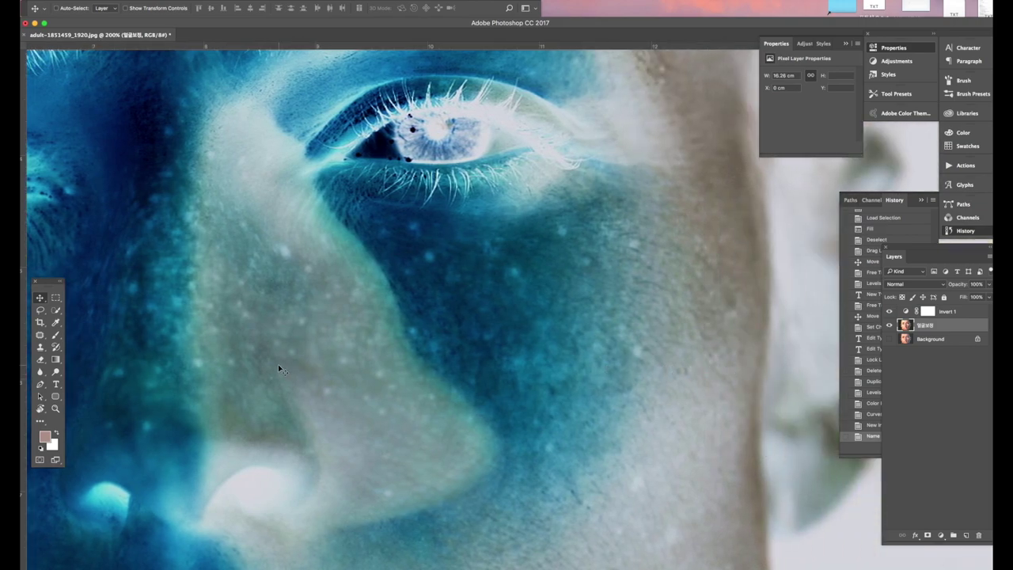
pyautogui.moveTo(40, 347); pyautogui.dragTo(71, 358)
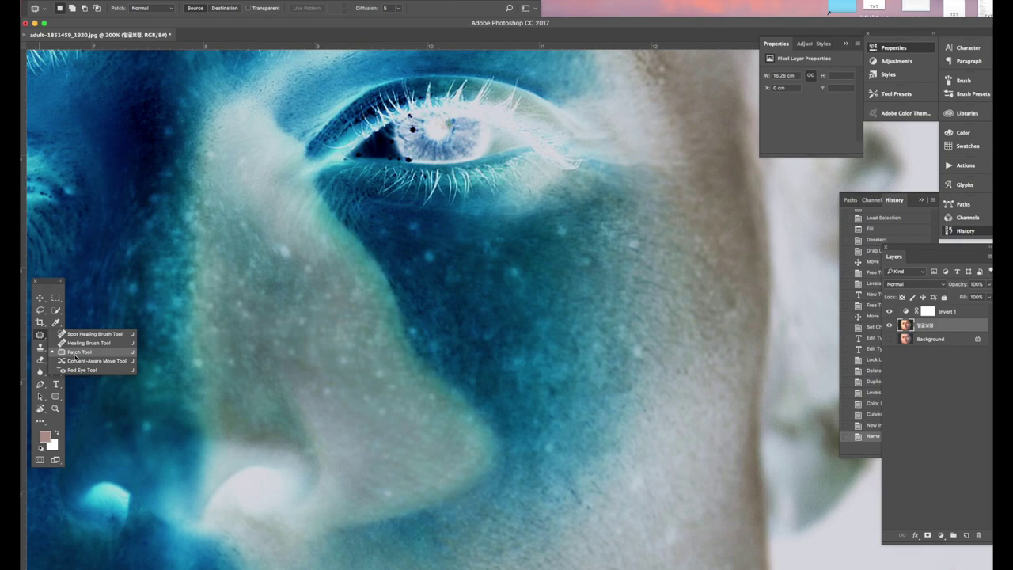
pyautogui.moveTo(75, 356); pyautogui.dragTo(90, 351)
pyautogui.click(84, 358)
pyautogui.moveTo(572, 235)
pyautogui.mouseDown()
pyautogui.moveTo(557, 220)
pyautogui.moveTo(570, 235)
pyautogui.moveTo(592, 225)
pyautogui.mouseUp()
pyautogui.hotkey('ctrl', 'd')
pyautogui.moveTo(646, 246)
pyautogui.mouseDown()
pyautogui.moveTo(625, 229)
pyautogui.moveTo(642, 237)
pyautogui.moveTo(644, 227)
pyautogui.mouseUp()
pyautogui.hotkey('ctrl', 'd')
# Patch a third blemish on the same cheek, undoing the first attempt and repeating it with nearby skin.
pyautogui.moveTo(593, 257)
pyautogui.mouseDown()
pyautogui.moveTo(579, 263)
pyautogui.moveTo(594, 255)
pyautogui.moveTo(654, 290)
pyautogui.mouseUp()
pyautogui.hotkey('ctrl', 'd')
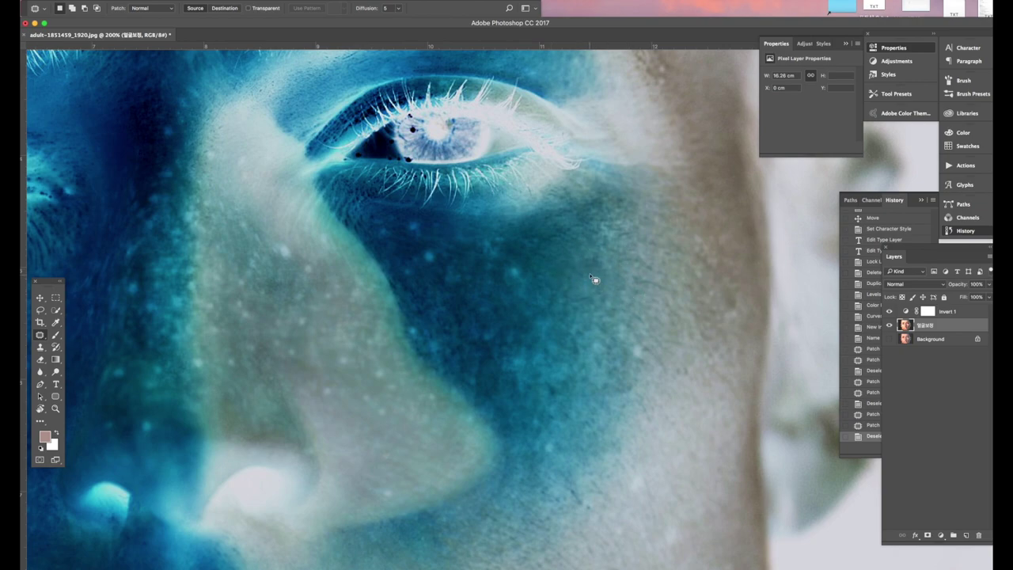
pyautogui.hotkey('ctrl', 'alt', 'z')
pyautogui.hotkey('ctrl', 'alt', 'z')
pyautogui.moveTo(596, 266)
pyautogui.mouseDown()
pyautogui.moveTo(593, 249)
pyautogui.moveTo(620, 259)
pyautogui.mouseUp()
pyautogui.hotkey('ctrl', 'd')
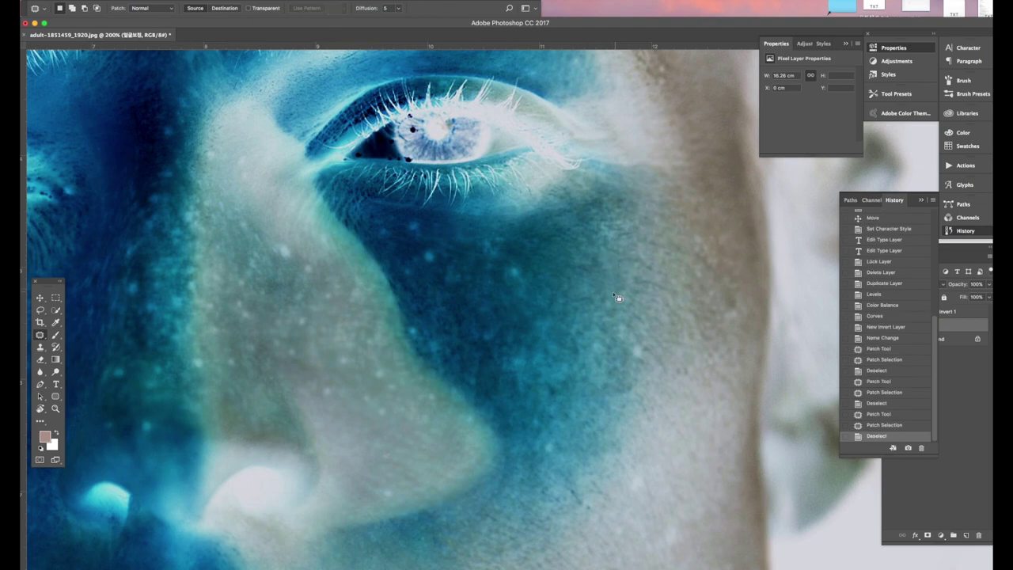
# Try patching a spot in the middle of the cheek, revert that patch through the history states and deselect.
pyautogui.moveTo(524, 284)
pyautogui.mouseDown()
pyautogui.moveTo(490, 278)
pyautogui.moveTo(520, 271)
pyautogui.moveTo(519, 255)
pyautogui.mouseUp()
pyautogui.hotkey('ctrl', 'd')
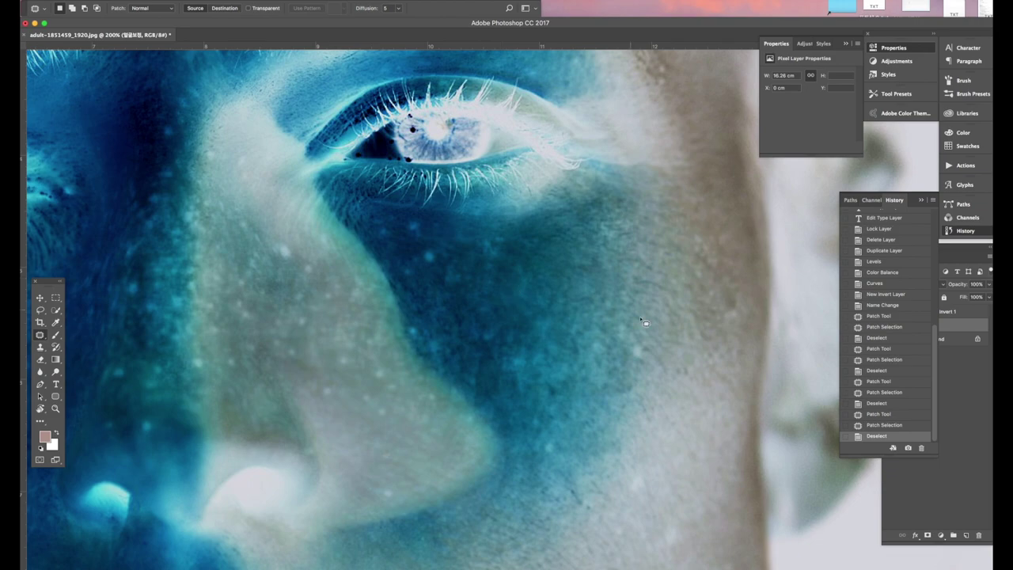
pyautogui.click(888, 426)
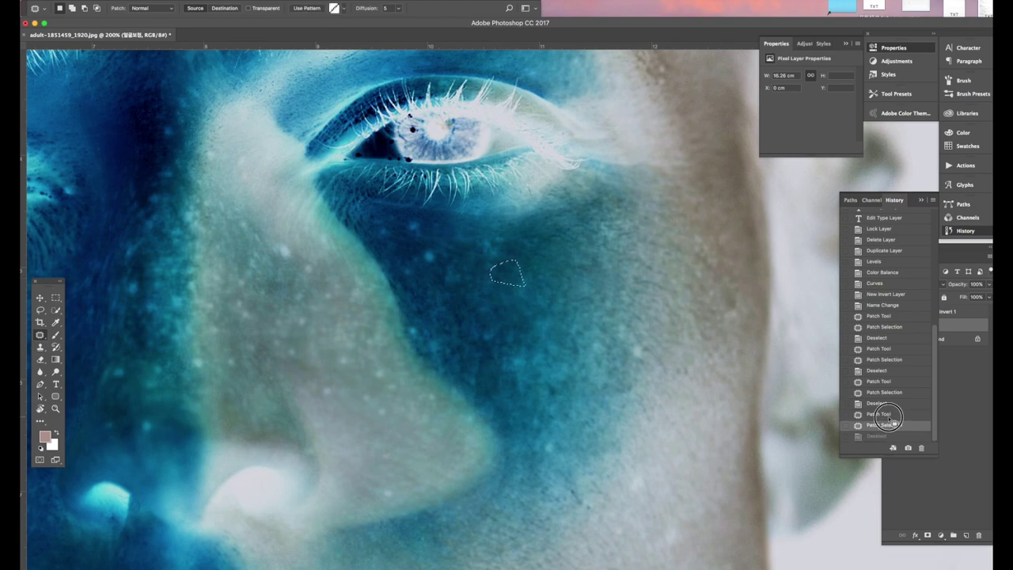
pyautogui.click(890, 414)
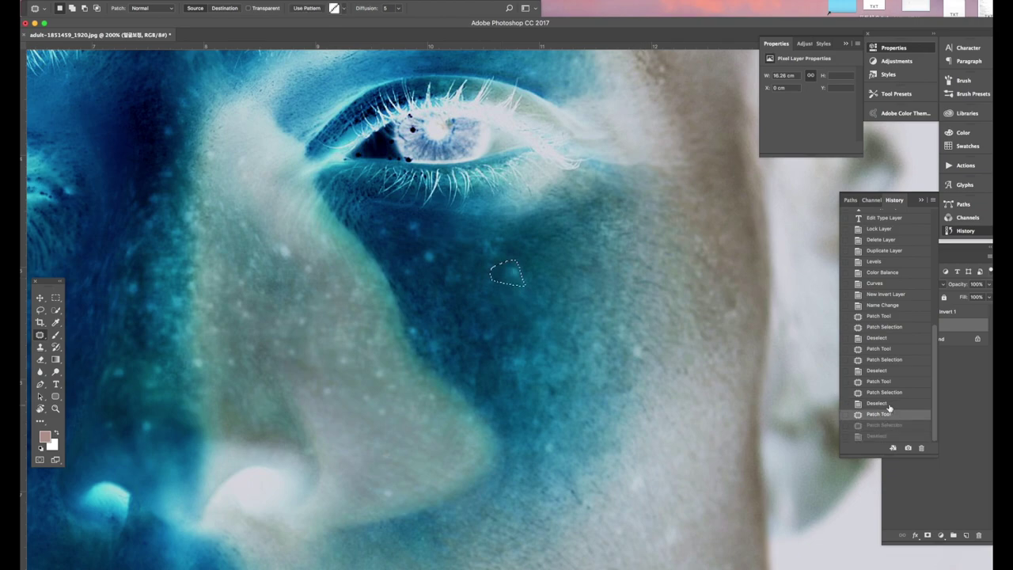
pyautogui.press('super+shift+z')
pyautogui.press('super+shift+z')
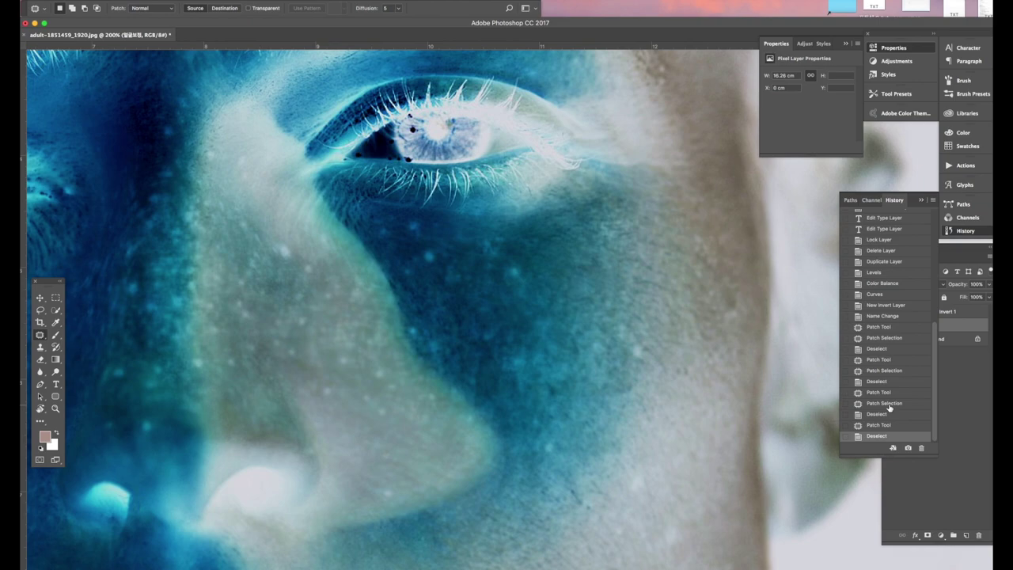
# Activate the Clone Stamp tool with a soft round 25 px brush at 0% hardness.
pyautogui.click(40, 347)
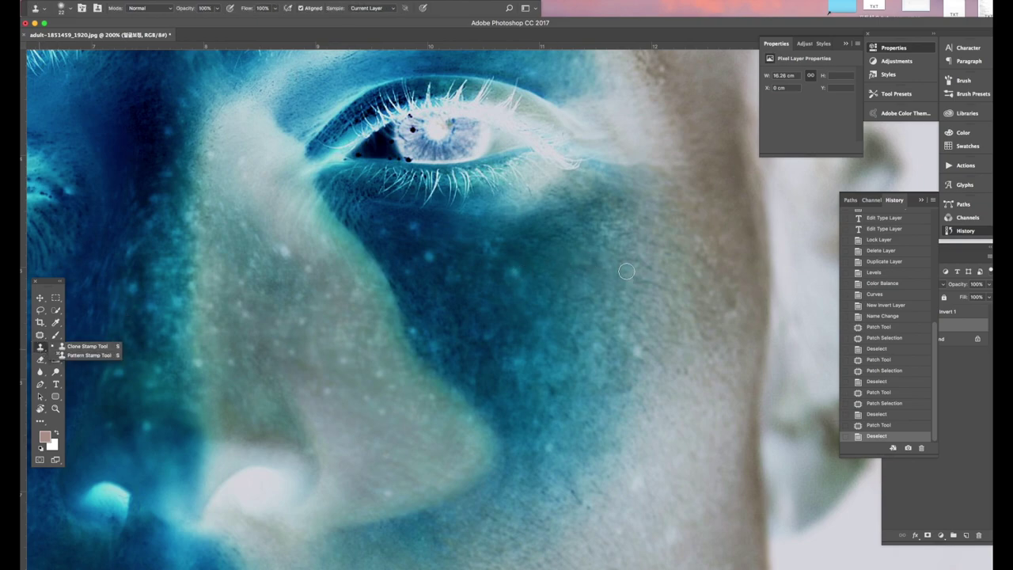
pyautogui.click(69, 9)
pyautogui.moveTo(80, 39); pyautogui.dragTo(82, 39)
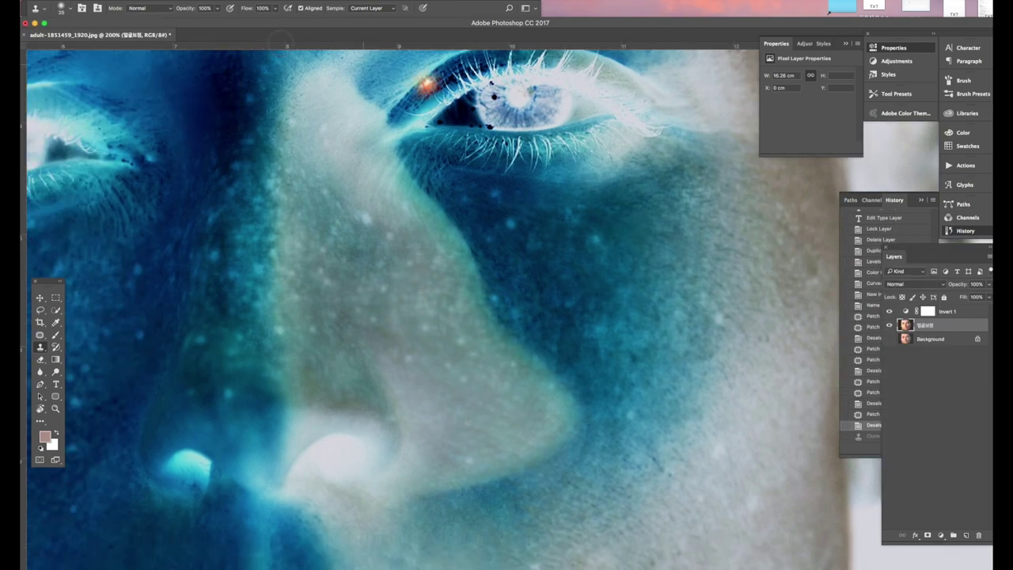
pyautogui.click(69, 9)
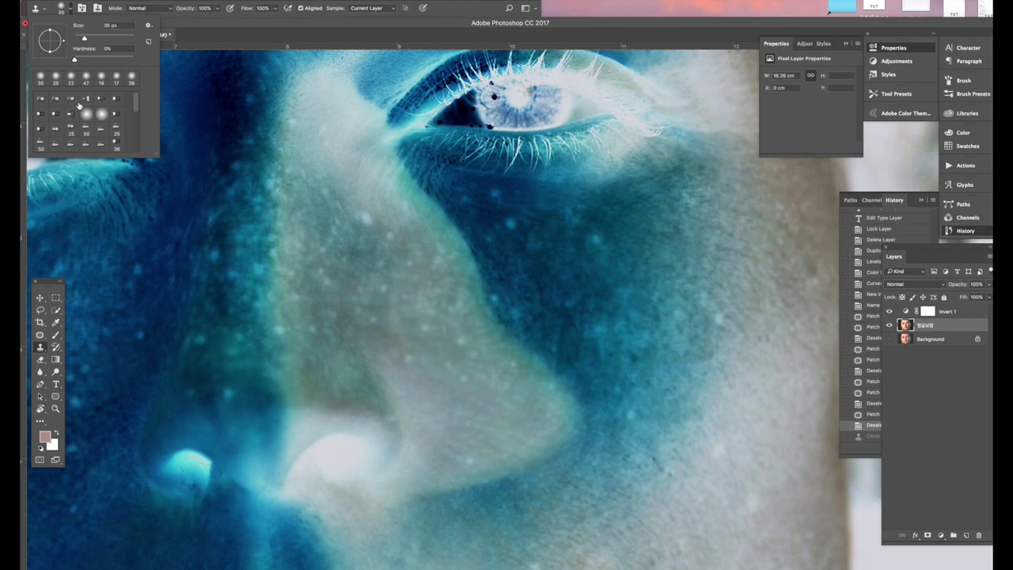
pyautogui.click(55, 78)
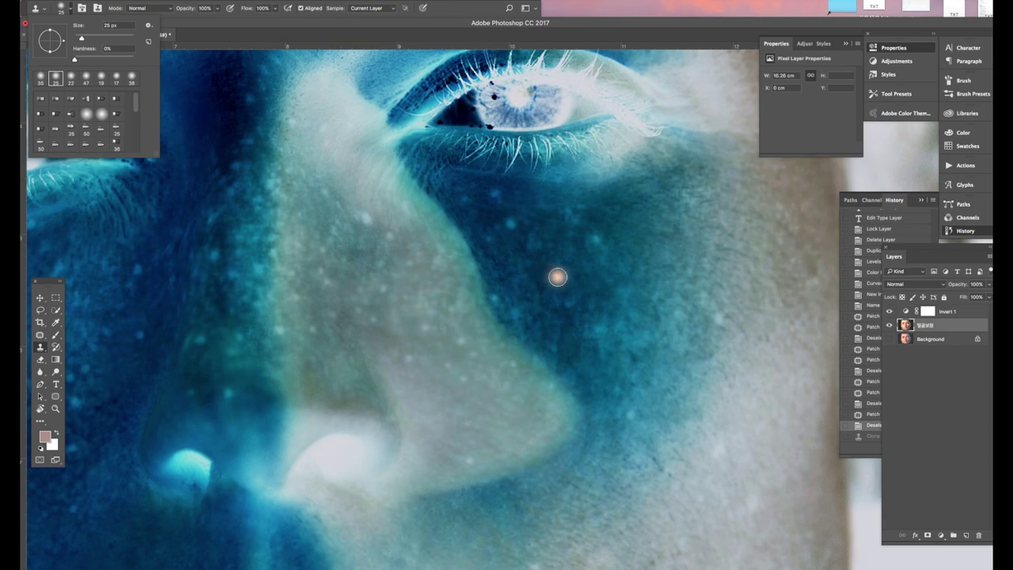
# Clone out two spots in the middle of the shadowed cheek, try several Clone Stamp brush sizes and settle on 30 px.
pyautogui.click(567, 286)
pyautogui.click(591, 296)
pyautogui.press(']')
pyautogui.press(']')
pyautogui.press(']')
pyautogui.press(']')
pyautogui.press(']')
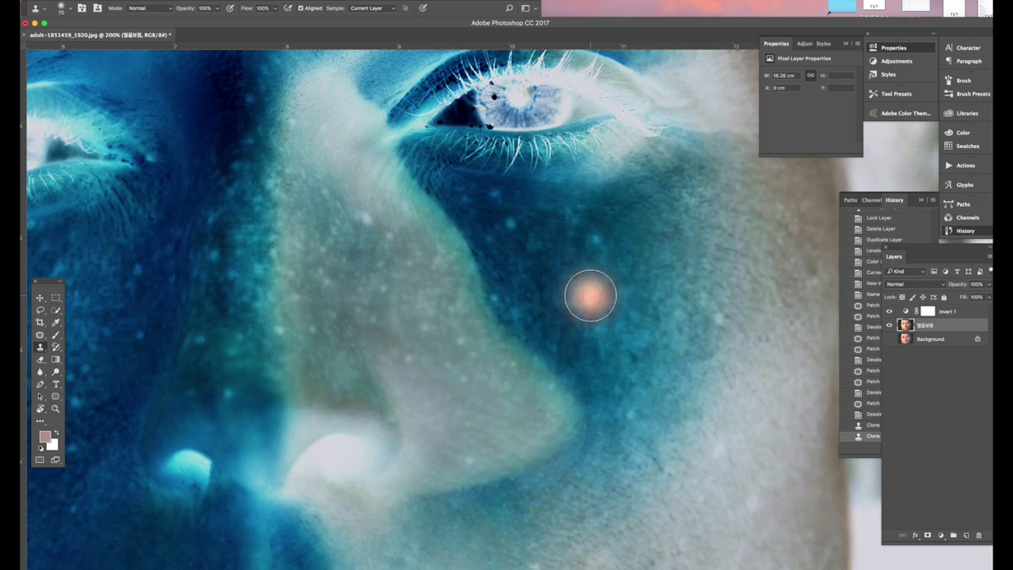
pyautogui.press('[')
pyautogui.press('[')
pyautogui.press('[')
pyautogui.press('[')
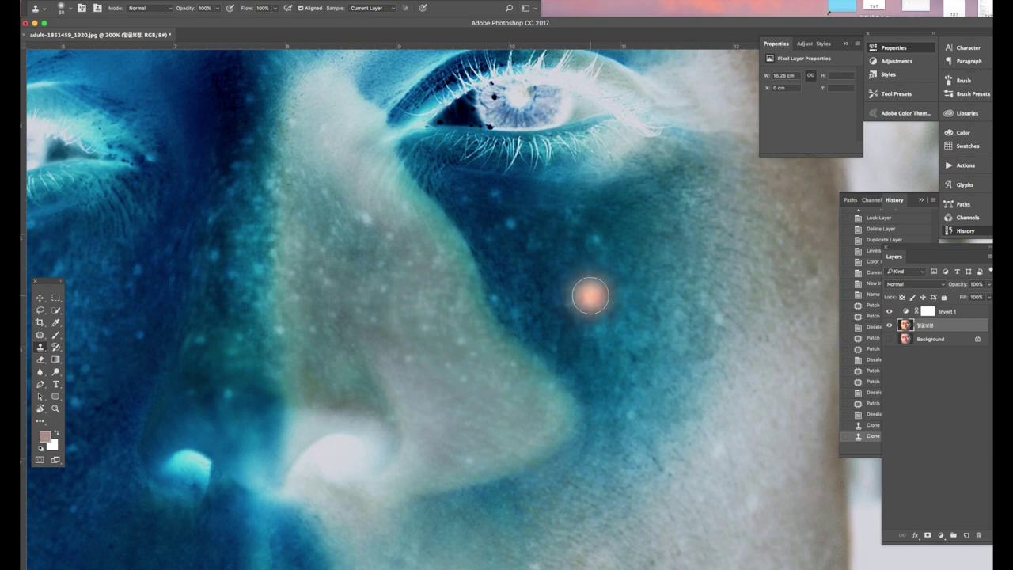
pyautogui.press('[')
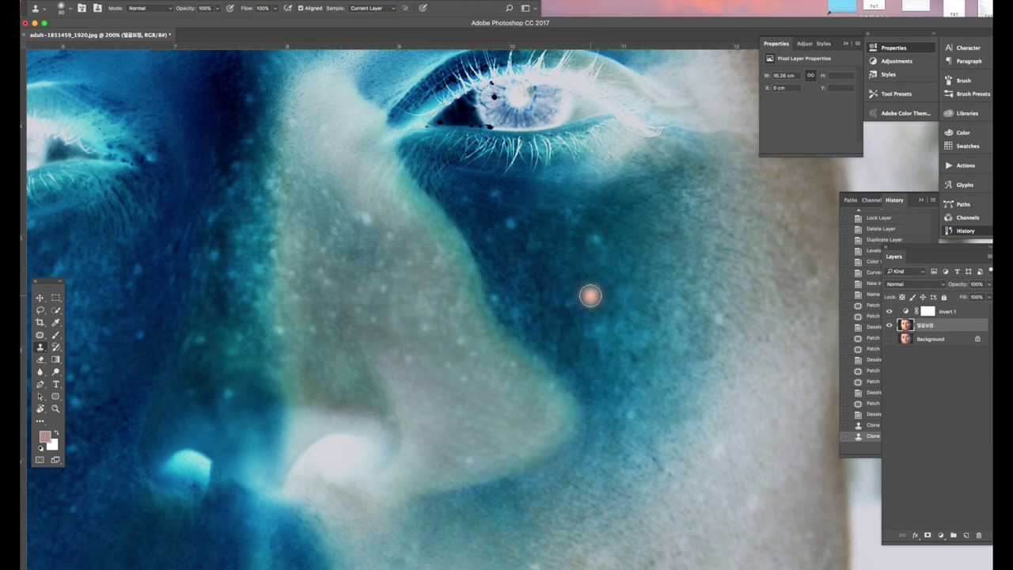
pyautogui.press(']')
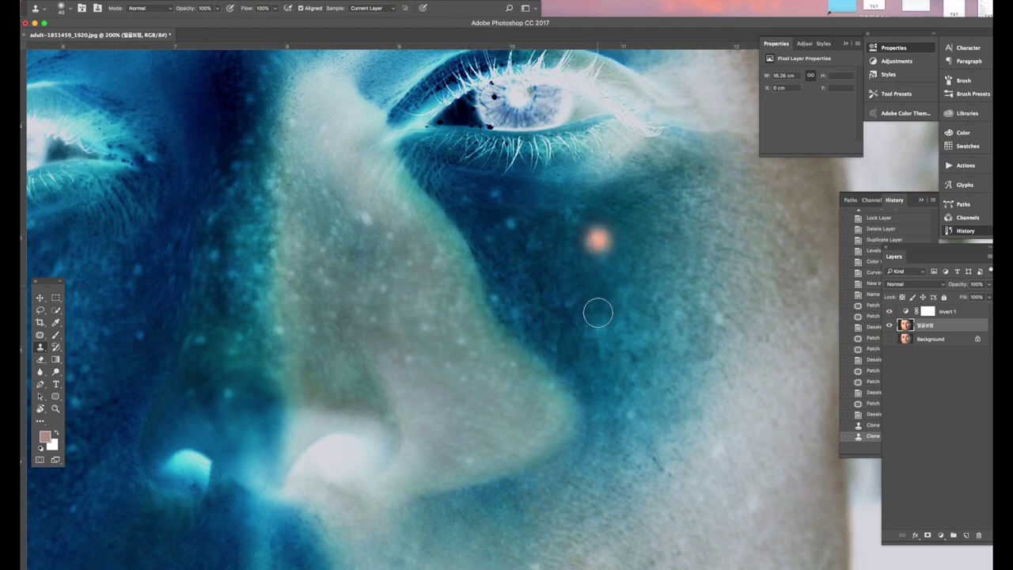
pyautogui.press('[')
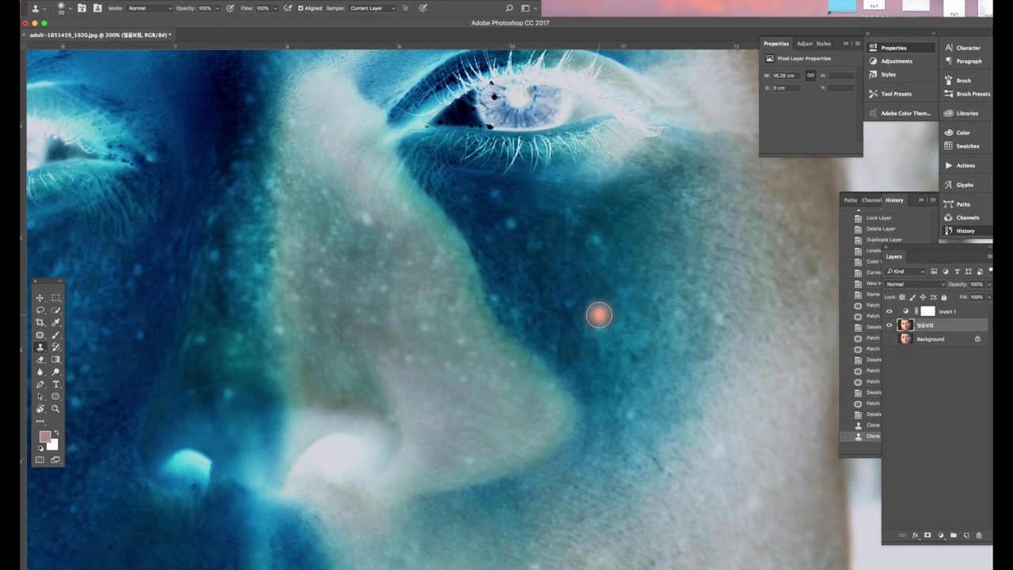
pyautogui.click(45, 350)
pyautogui.click(86, 345)
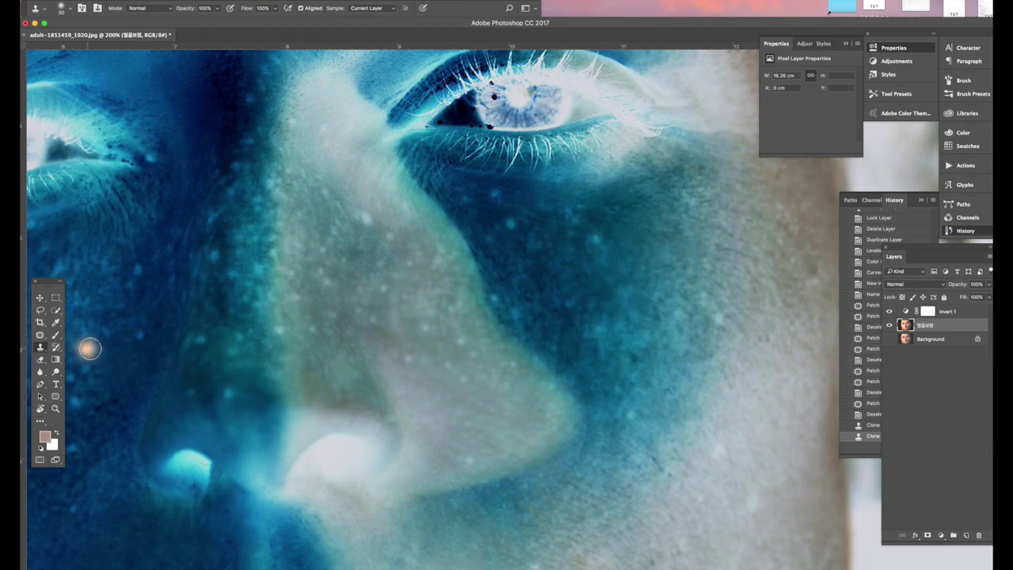
# Clone clean nearby skin over the freckles just below the eye on the shadowed side, using the 30 px soft brush.
pyautogui.keyDown('alt'); pyautogui.click(610, 232); pyautogui.keyUp('alt')
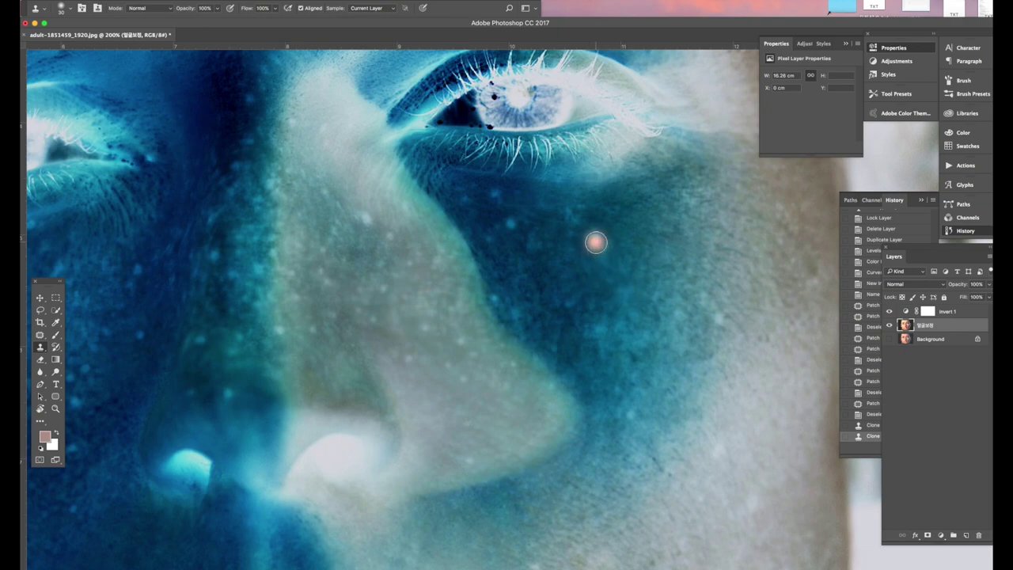
pyautogui.click(594, 237)
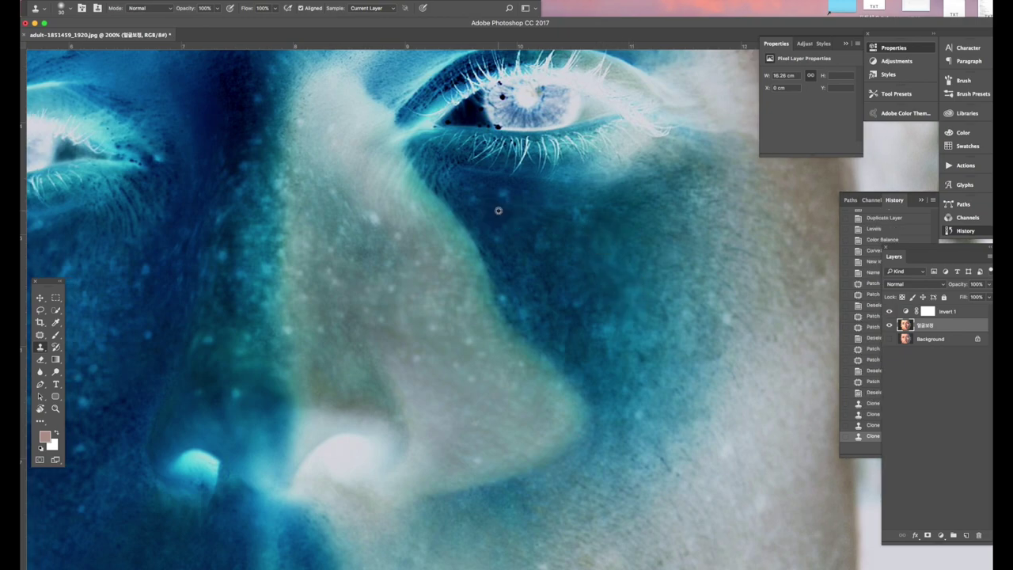
pyautogui.keyDown('alt'); pyautogui.click(502, 196); pyautogui.keyUp('alt')
pyautogui.click(503, 197)
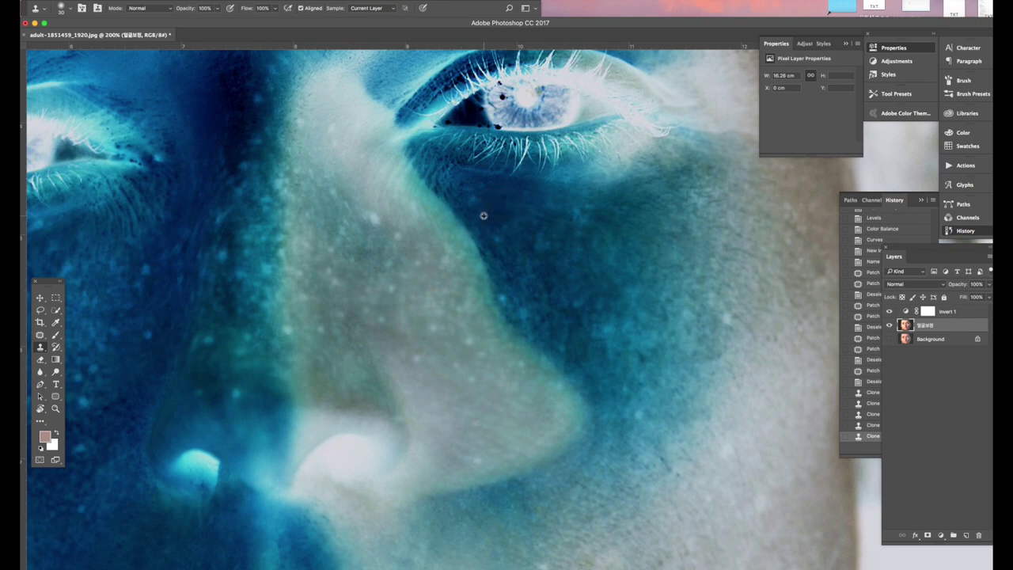
pyautogui.click(475, 199)
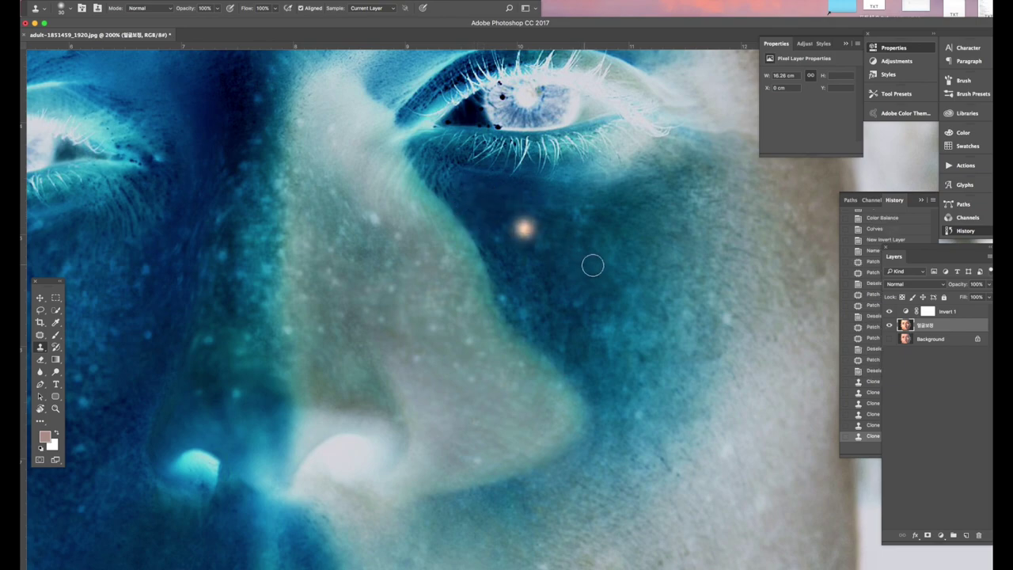
pyautogui.click(584, 223)
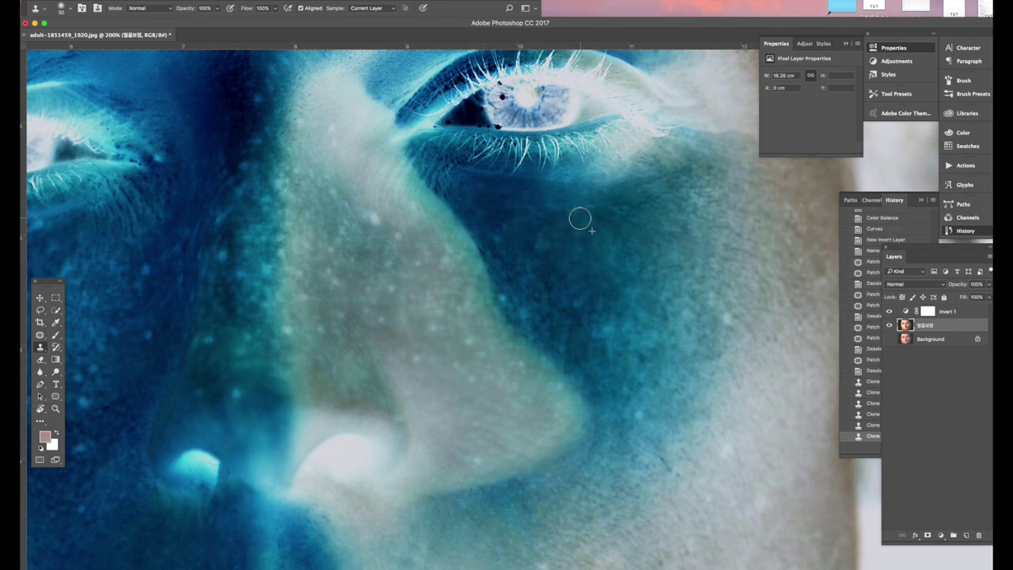
pyautogui.click(603, 214)
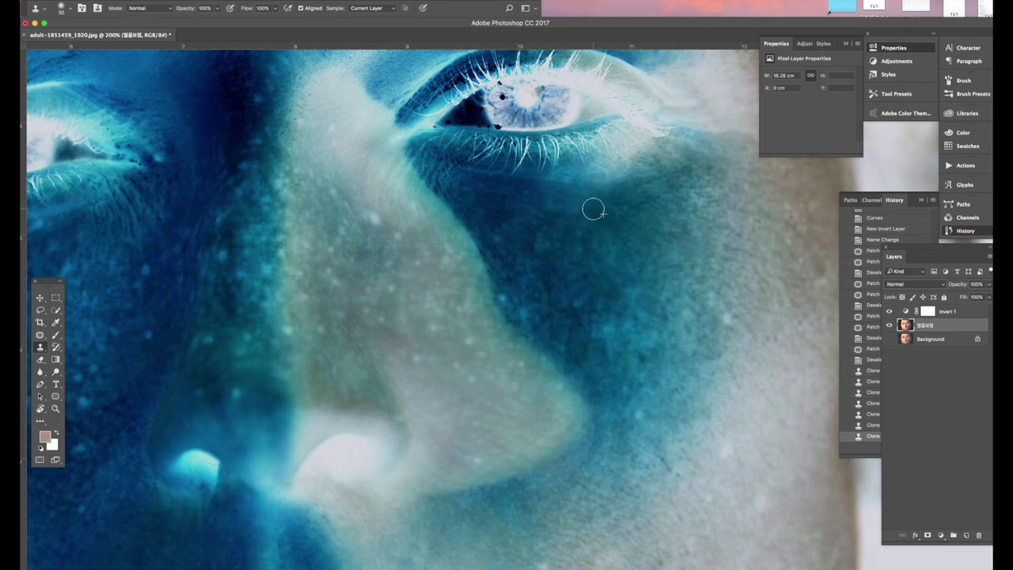
# Clone out the remaining freckles on the shadowed cheek between the inner eye area and the side of the nose.
pyautogui.keyDown('alt'); pyautogui.click(548, 260); pyautogui.keyUp('alt')
pyautogui.click(545, 245)
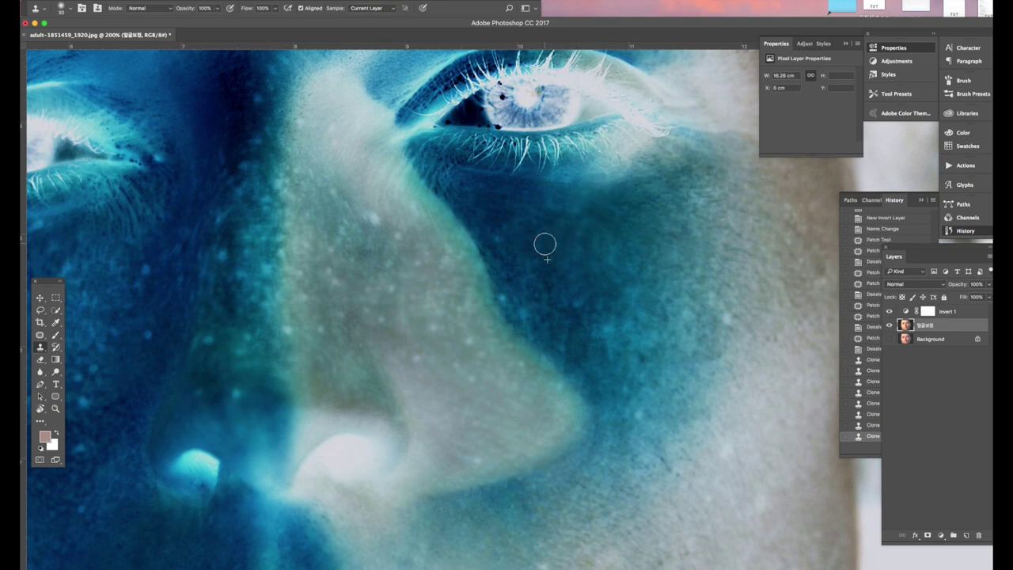
pyautogui.keyDown('alt'); pyautogui.click(538, 321); pyautogui.keyUp('alt')
pyautogui.click(528, 317)
pyautogui.click(507, 299)
pyautogui.keyDown('alt'); pyautogui.click(507, 254); pyautogui.keyUp('alt')
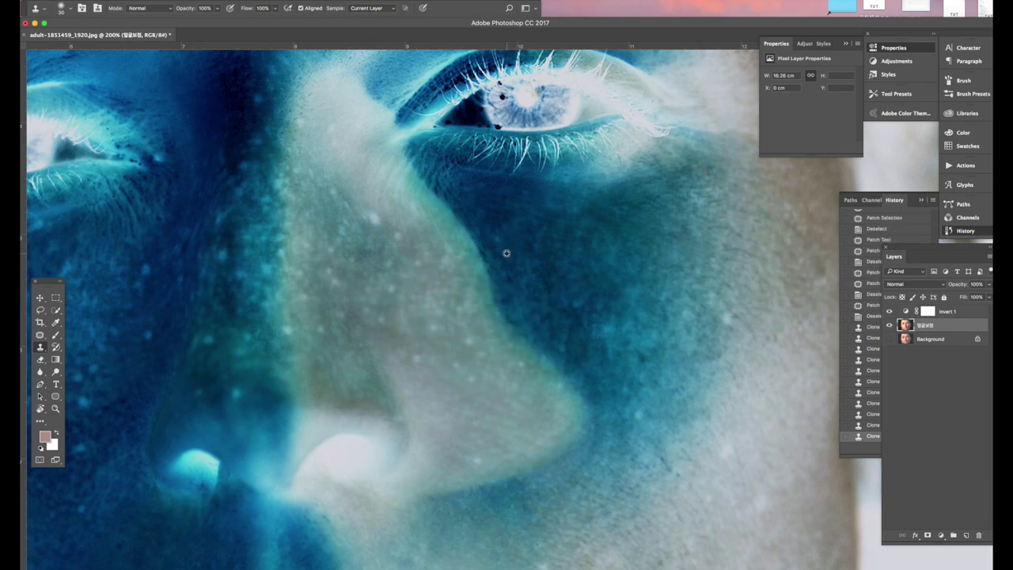
# Clone out the spots on the outer part of the shadowed cheek, continuing down toward the side of the jaw.
pyautogui.click(607, 331)
pyautogui.click(726, 321)
pyautogui.click(690, 319)
pyautogui.click(722, 369)
pyautogui.moveTo(664, 445); pyautogui.dragTo(490, 152)
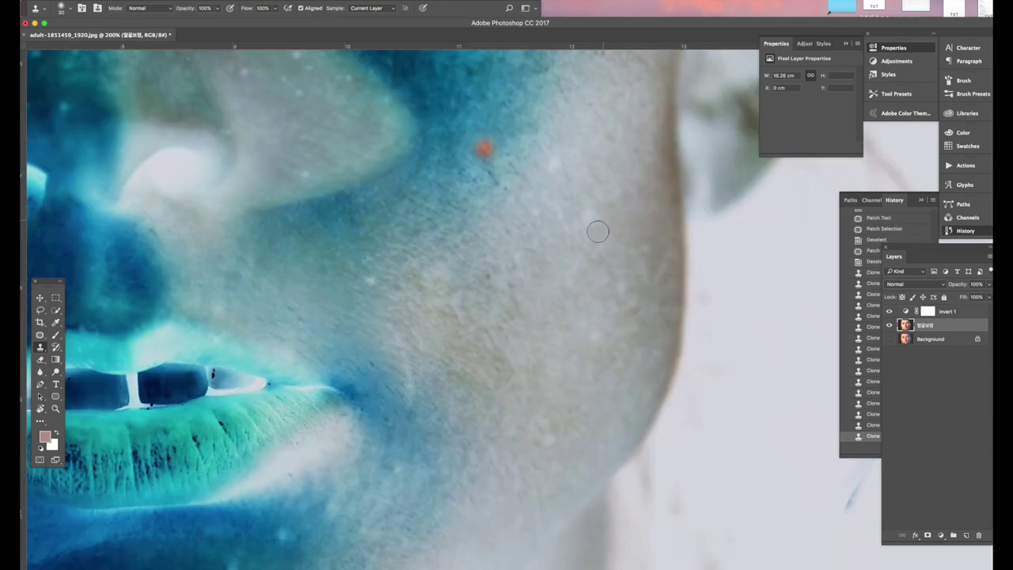
pyautogui.click(593, 219)
# Enlarge the Clone Stamp brush to 45 px and clone out the spots on the lower shadowed cheek and around the mouth corner.
pyautogui.scroll(3, 608, 209)
pyautogui.hscroll(-1, 609, 209)
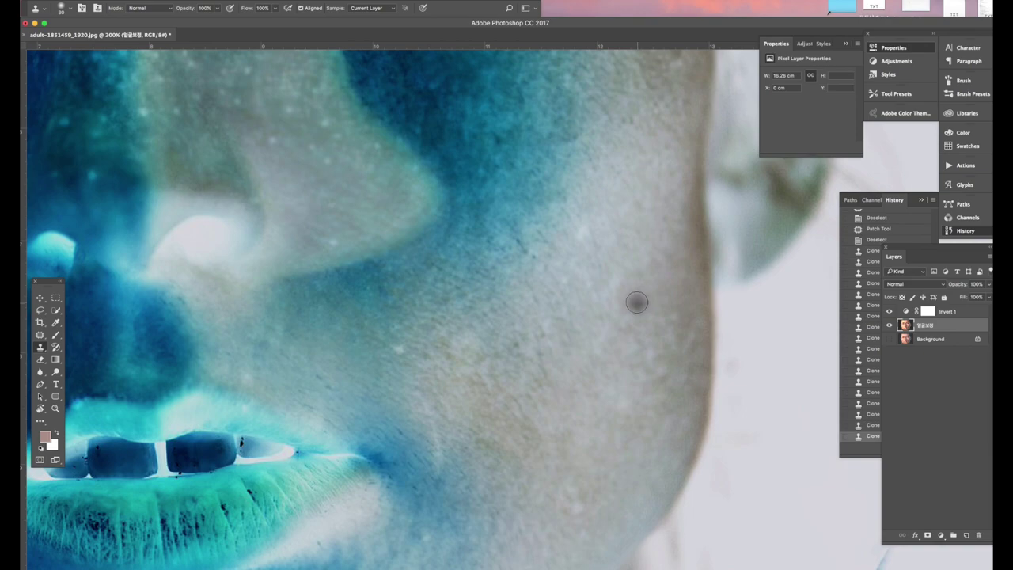
pyautogui.press(']')
pyautogui.press(']')
pyautogui.press(']')
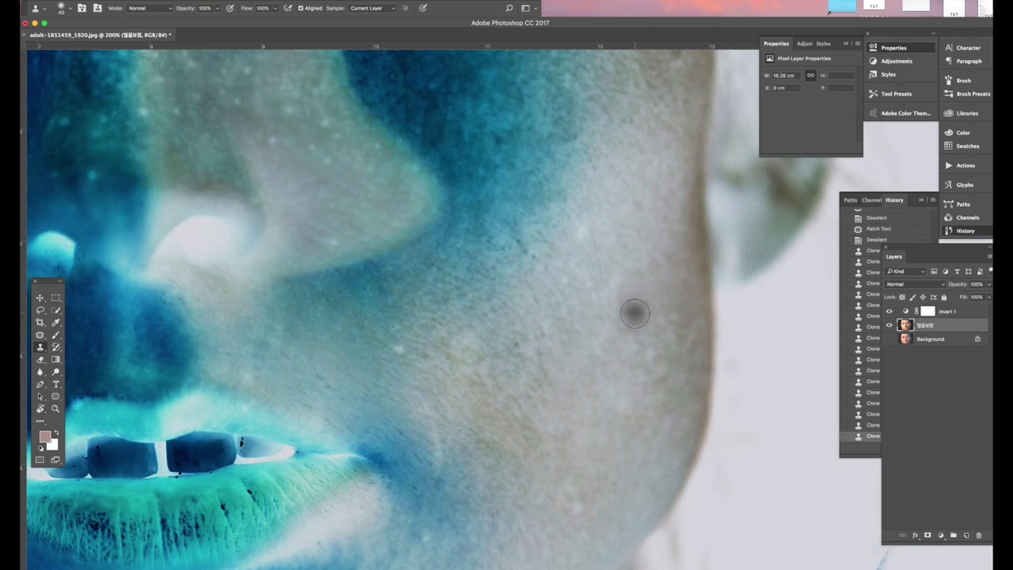
pyautogui.click(602, 197)
pyautogui.click(581, 231)
pyautogui.click(608, 398)
pyautogui.click(572, 503)
pyautogui.hscroll(-2, 405, 346)
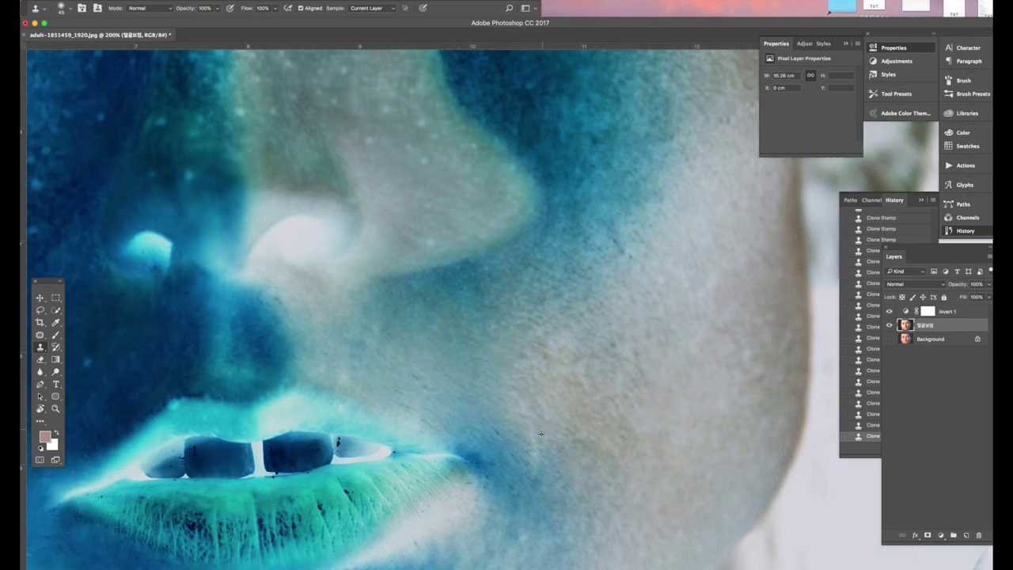
# Clone out the freckles on the shadowed side of the nose, from the tip up to the bridge, using a 25 px brush.
pyautogui.scroll(8, 536, 459)
pyautogui.hscroll(-8, 536, 459)
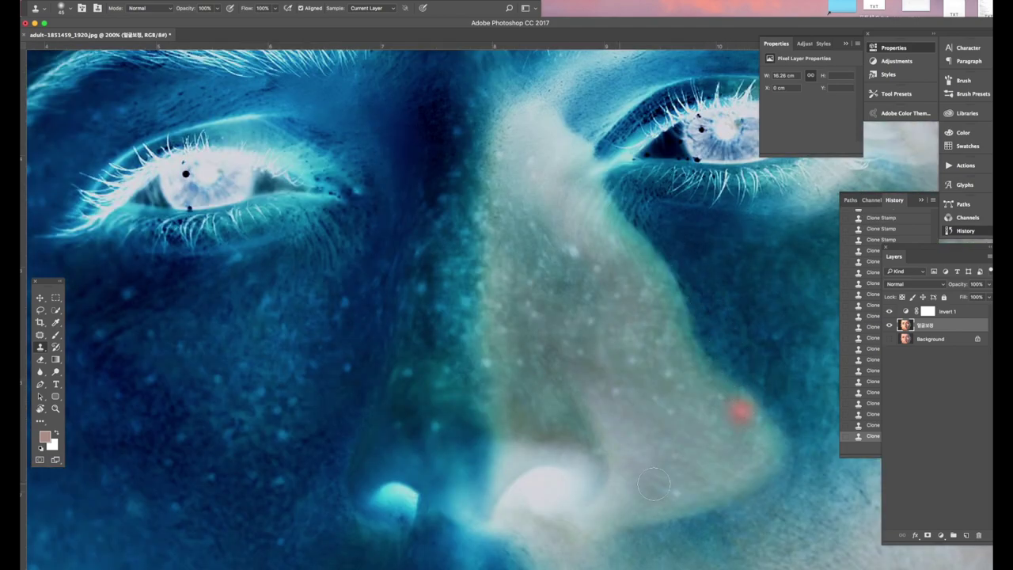
pyautogui.hscroll(-1, 752, 438)
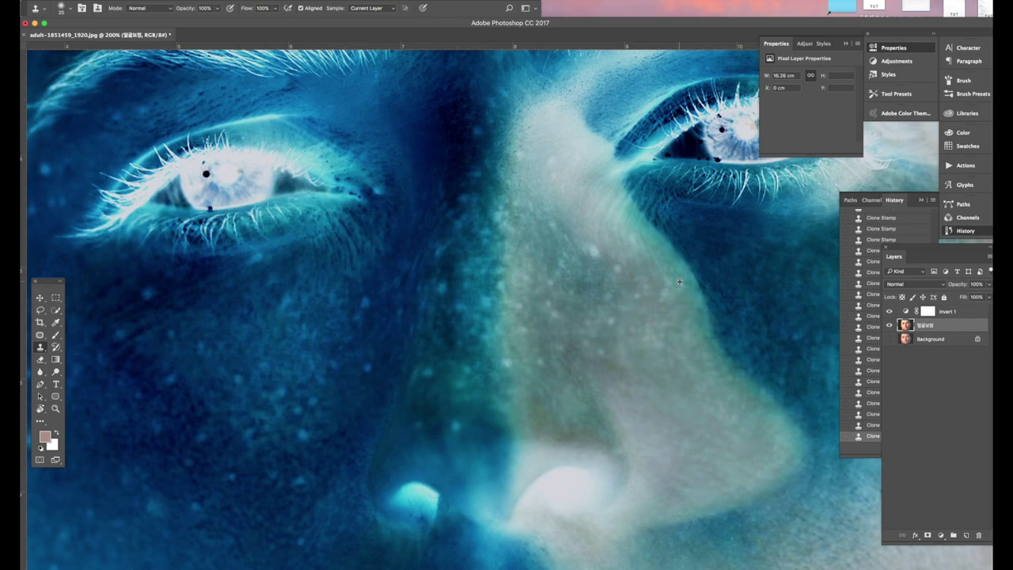
pyautogui.hscroll(-3, 657, 279)
# Clone out the freckles across the middle of the forehead and above the inner end of the lit-side eyebrow, using a 35 px brush.
pyautogui.scroll(10, 543, 198)
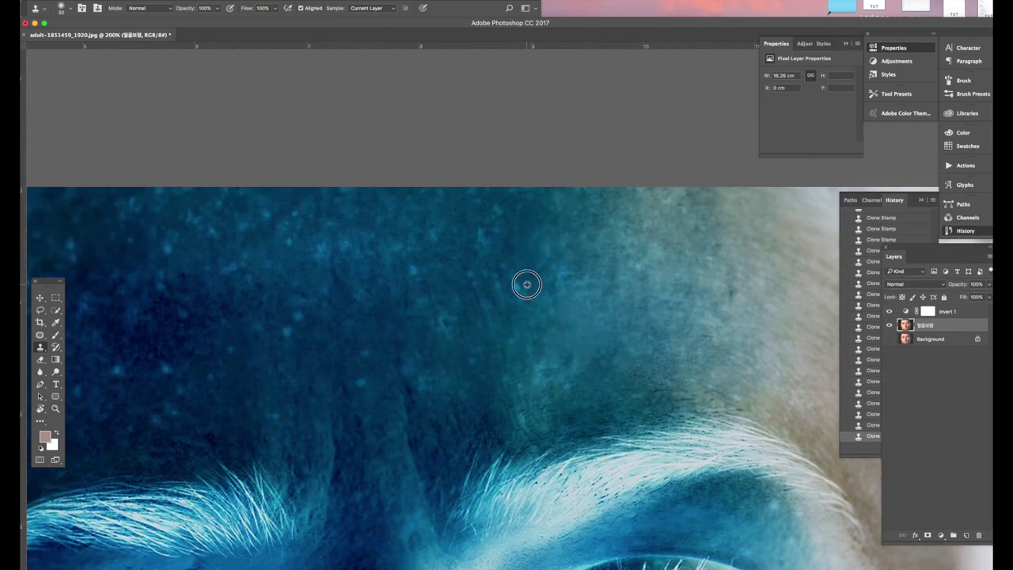
pyautogui.hscroll(-5, 480, 228)
pyautogui.scroll(-1, 515, 238)
pyautogui.keyDown('alt'); pyautogui.click(575, 289); pyautogui.keyUp('alt')
pyautogui.click(564, 290)
pyautogui.keyDown('alt'); pyautogui.click(554, 332); pyautogui.keyUp('alt')
pyautogui.click(540, 328)
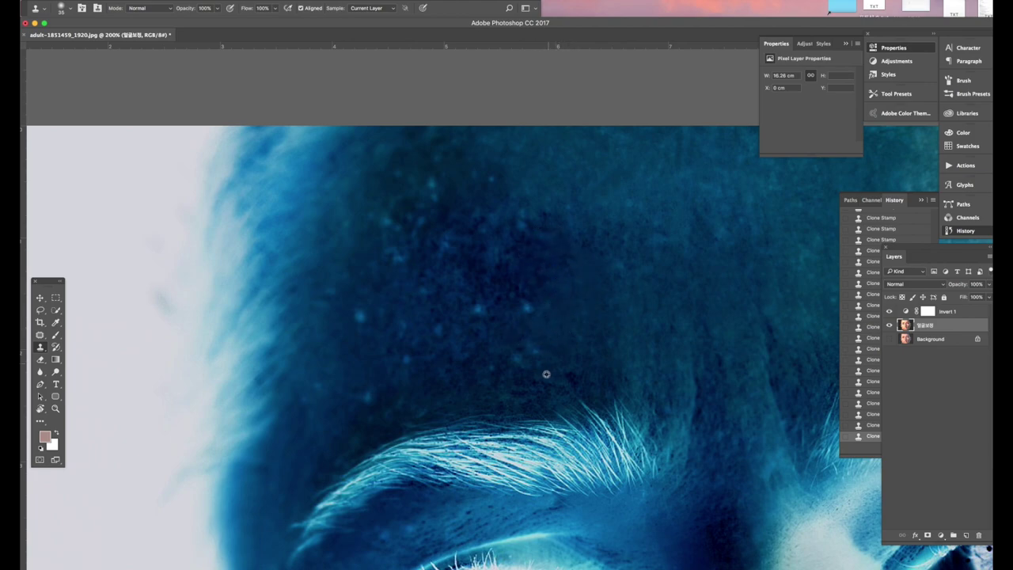
# Sample clean skin repeatedly and clone out the spots on the forehead higher above the lit-side eyebrow.
pyautogui.keyDown('alt'); pyautogui.click(534, 350); pyautogui.keyUp('alt')
pyautogui.keyDown('alt'); pyautogui.click(529, 308); pyautogui.keyUp('alt')
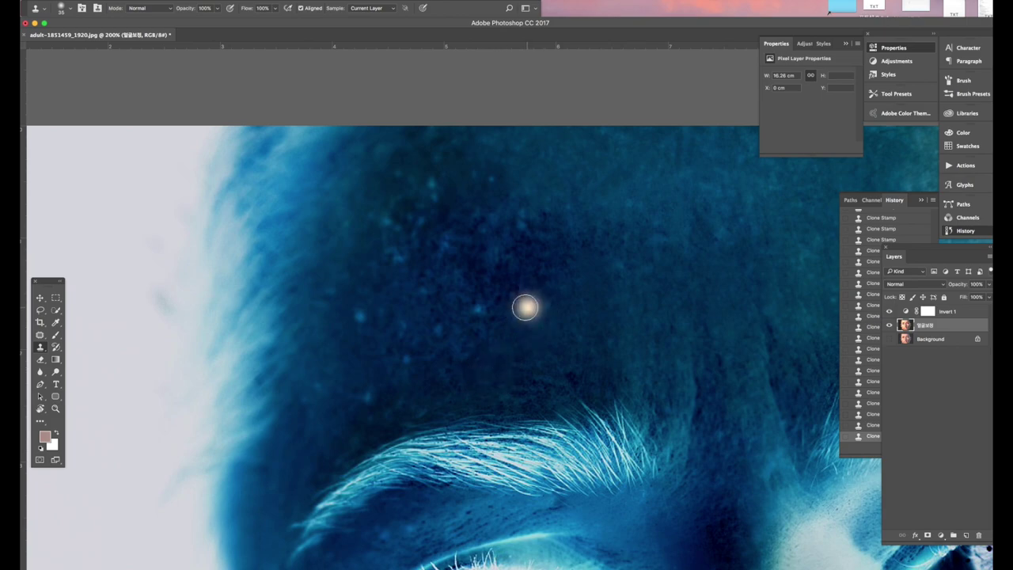
pyautogui.keyDown('alt'); pyautogui.click(487, 286); pyautogui.keyUp('alt')
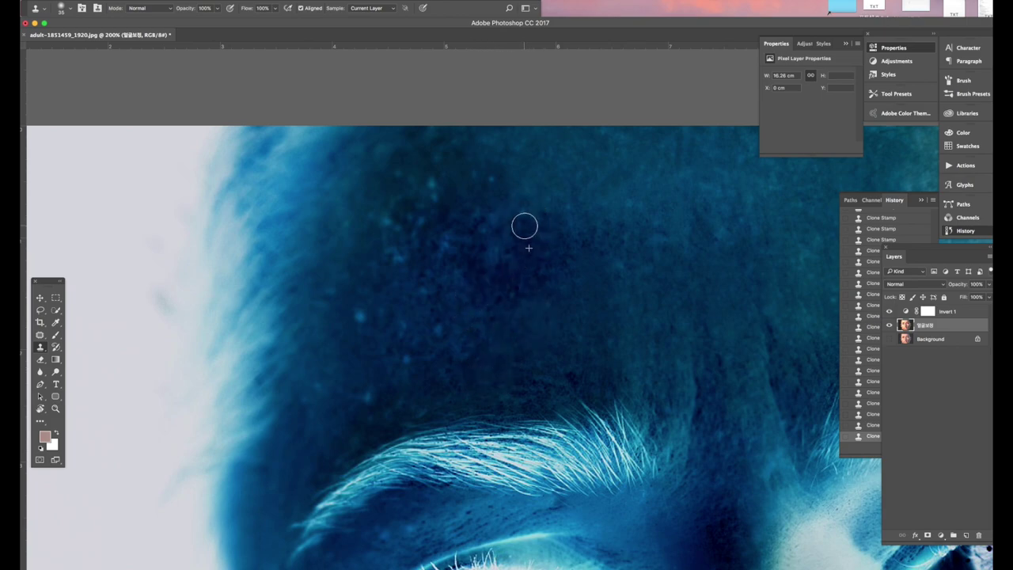
pyautogui.keyDown('alt'); pyautogui.click(483, 209); pyautogui.keyUp('alt')
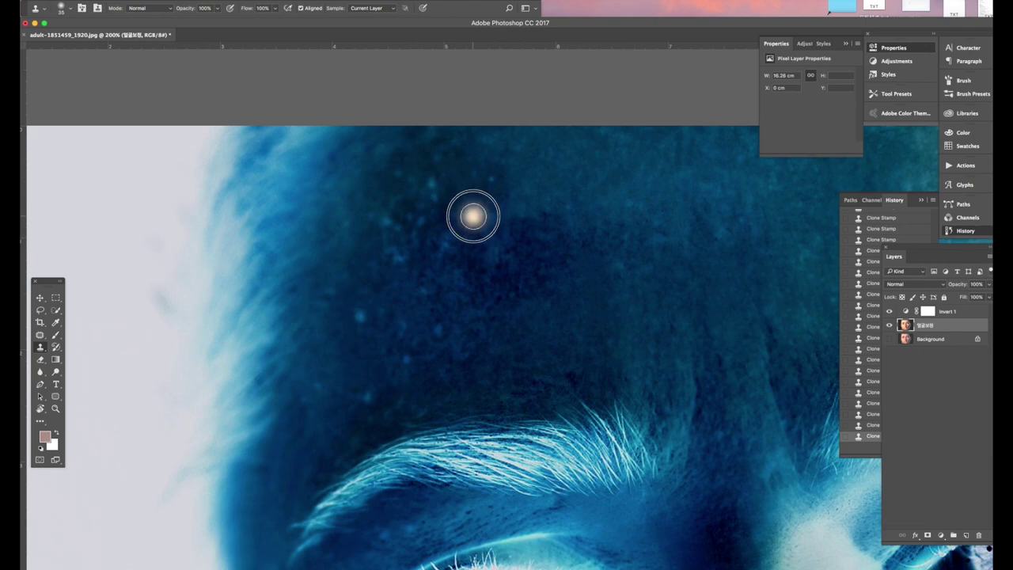
pyautogui.keyDown('alt'); pyautogui.click(480, 181); pyautogui.keyUp('alt')
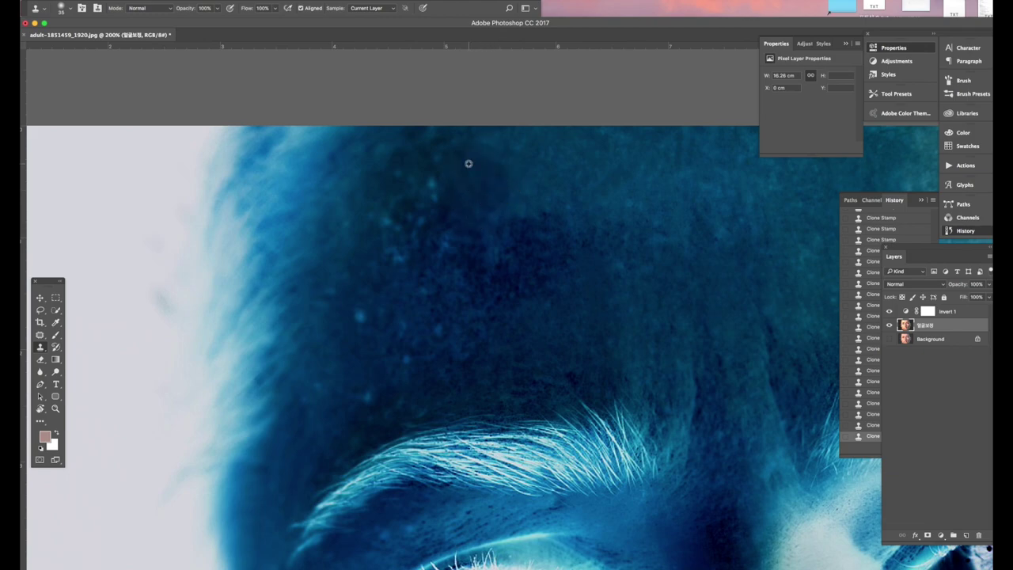
# Clone out the freckles on the lit side of the forehead near the hairline and temple.
pyautogui.click(432, 183)
pyautogui.click(416, 178)
pyautogui.keyDown('alt'); pyautogui.click(476, 195); pyautogui.keyUp('alt')
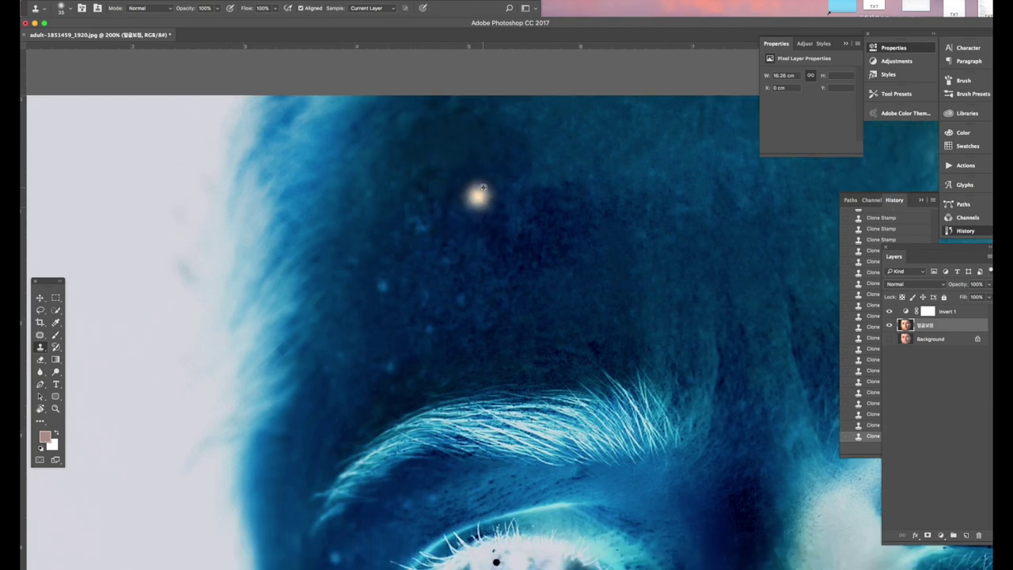
pyautogui.scroll(-2, 452, 222)
pyautogui.keyDown('alt'); pyautogui.click(440, 210); pyautogui.keyUp('alt')
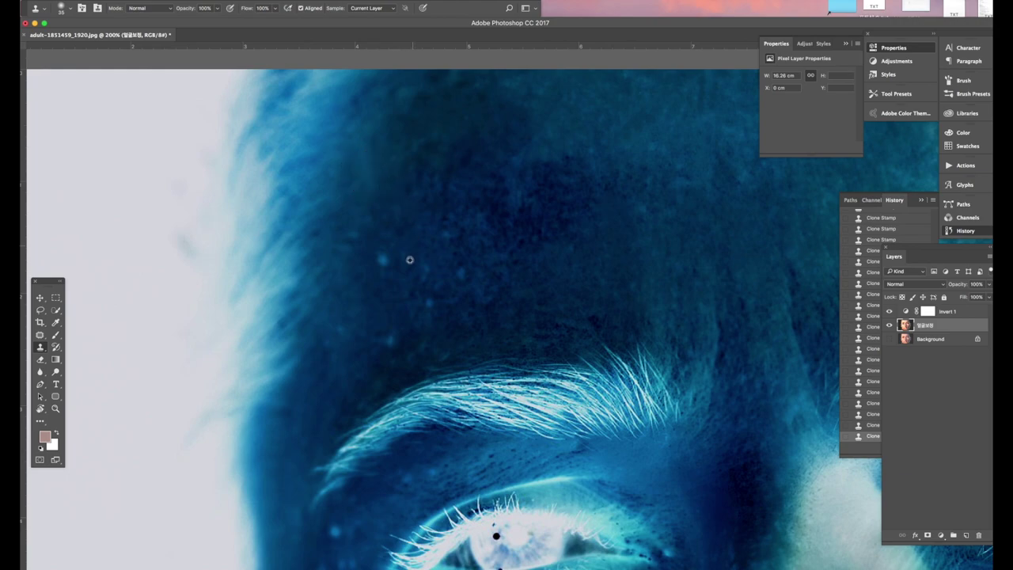
# Clone out the freckles beside the outer corner of the lit-side eye and on the upper cheek beneath it.
pyautogui.scroll(-10, 626, 226)
pyautogui.keyDown('alt'); pyautogui.click(624, 227); pyautogui.keyUp('alt')
pyautogui.click(242, 146)
pyautogui.click(230, 137)
pyautogui.click(210, 200)
pyautogui.click(327, 281)
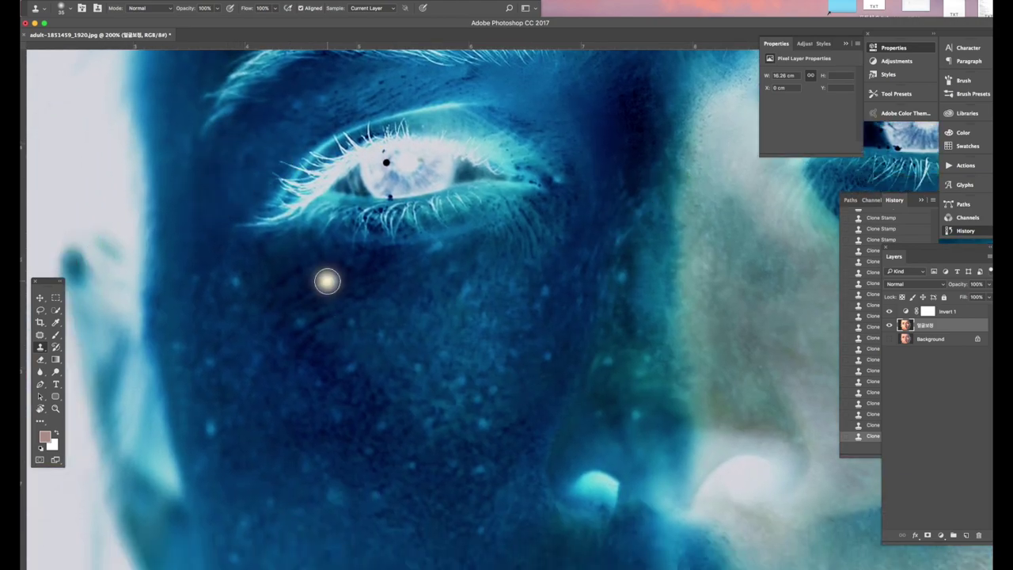
pyautogui.click(233, 302)
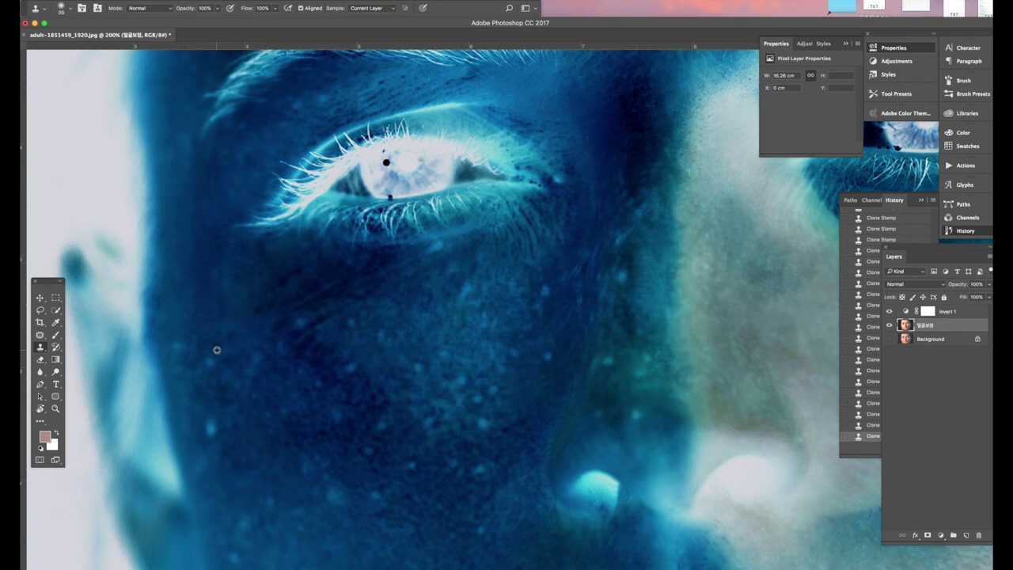
# Clone out the spots along the outer edge of the lit cheek near the ear, using the 35 px brush.
pyautogui.keyDown('alt'); pyautogui.click(180, 344); pyautogui.keyUp('alt')
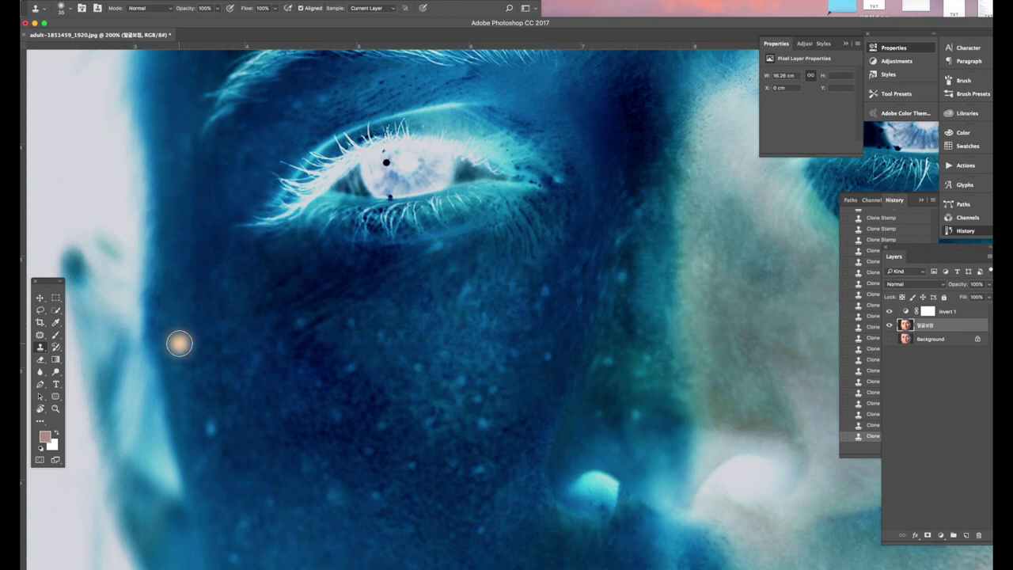
pyautogui.click(240, 414)
pyautogui.click(294, 447)
pyautogui.click(316, 548)
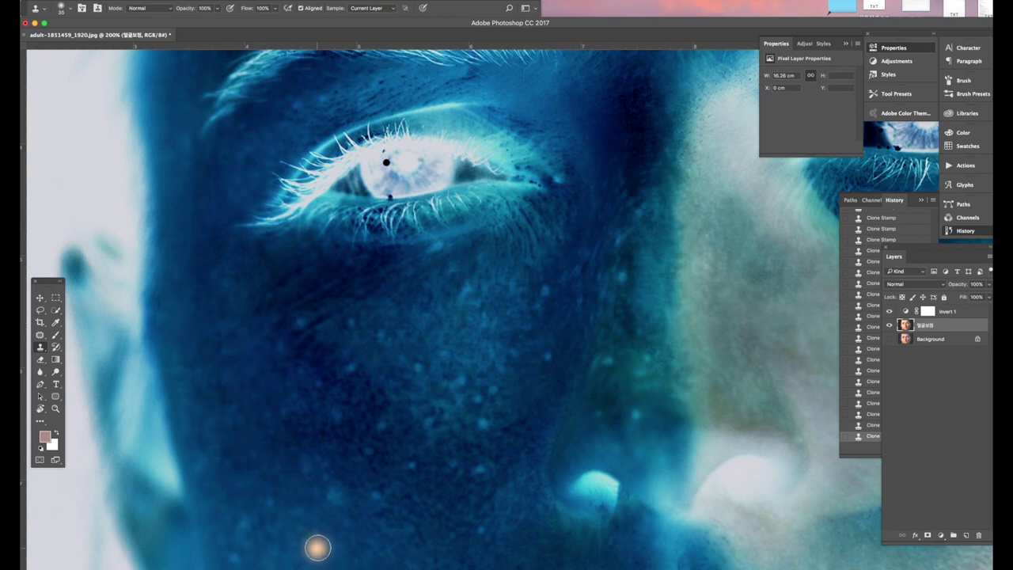
# Clone out the freckles from the middle of the lit cheek down to the area beside the mouth.
pyautogui.scroll(-2, 317, 548)
pyautogui.click(307, 473)
pyautogui.click(331, 502)
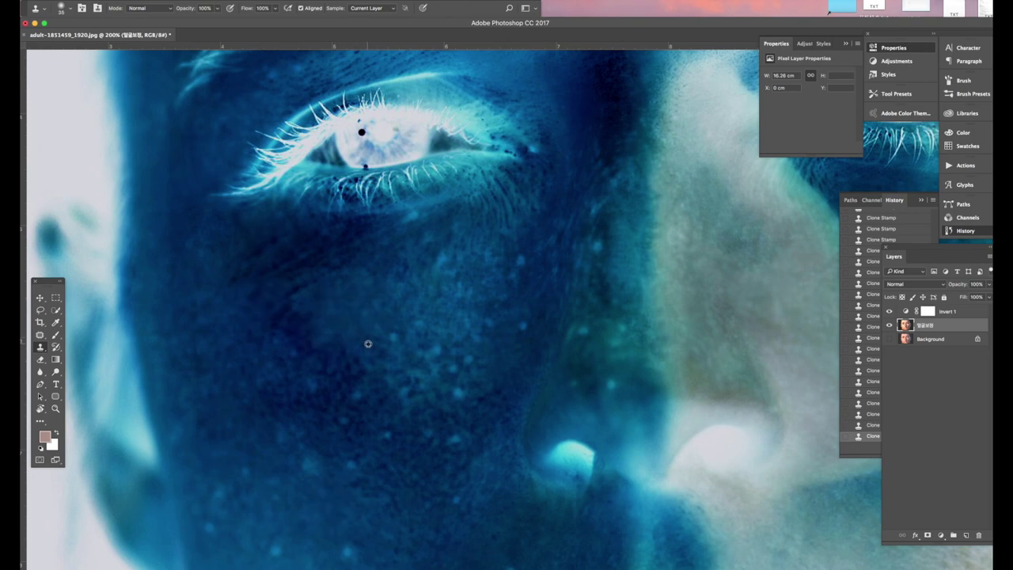
pyautogui.scroll(-5, 378, 327)
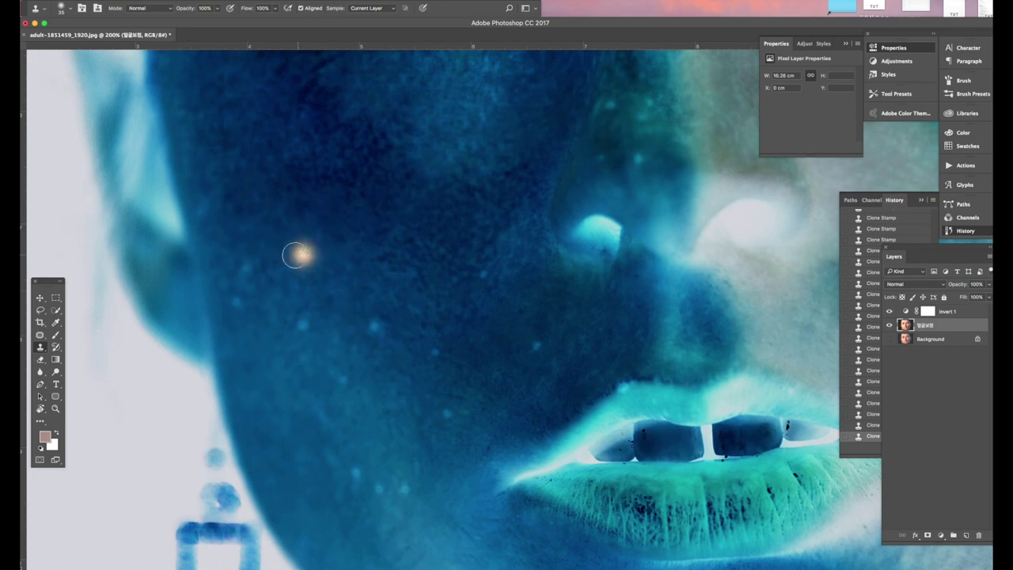
pyautogui.scroll(-3, 345, 382)
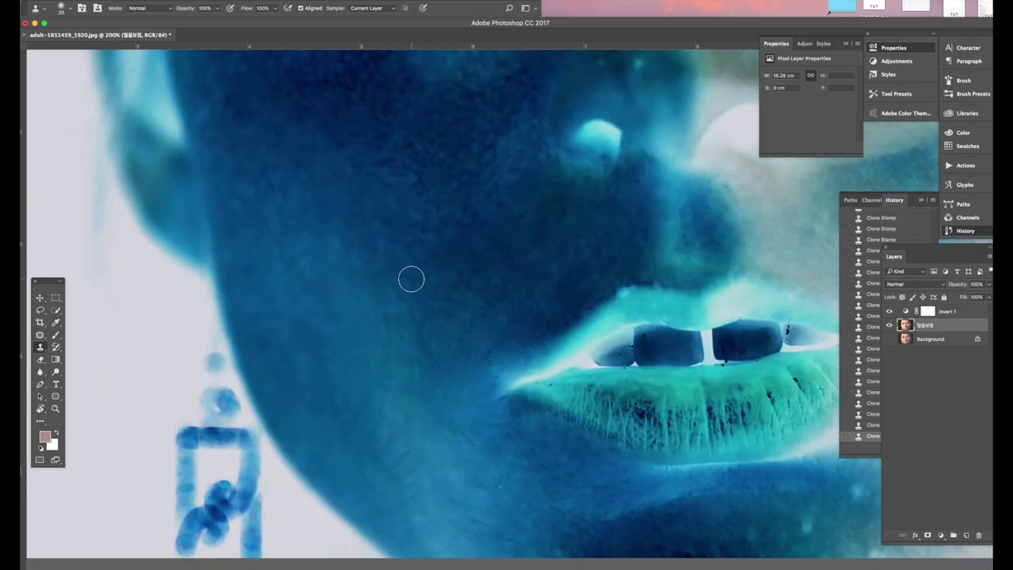
# Clone clean skin over the remaining spots on the lower part of the lit cheek, outward from the mouth corner.
pyautogui.keyDown('alt'); pyautogui.click(341, 236); pyautogui.keyUp('alt')
pyautogui.hscroll(3, 459, 337)
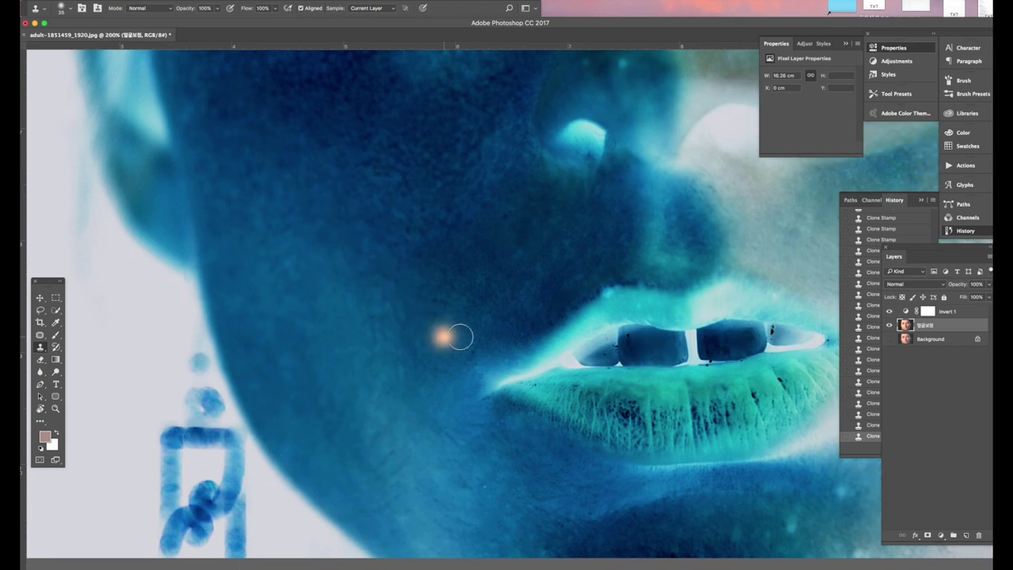
pyautogui.scroll(-1, 459, 337)
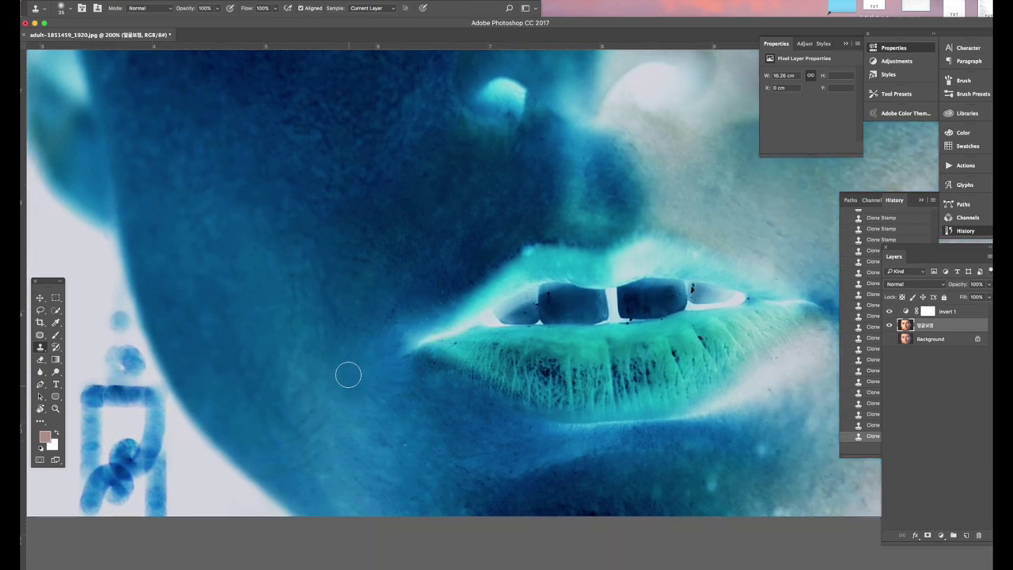
pyautogui.keyDown('alt'); pyautogui.click(335, 320); pyautogui.keyUp('alt')
pyautogui.click(321, 333)
pyautogui.keyDown('alt'); pyautogui.click(338, 246); pyautogui.keyUp('alt')
pyautogui.scroll(-1, 444, 425)
pyautogui.scroll(-5, 444, 425)
pyautogui.hscroll(5, 443, 425)
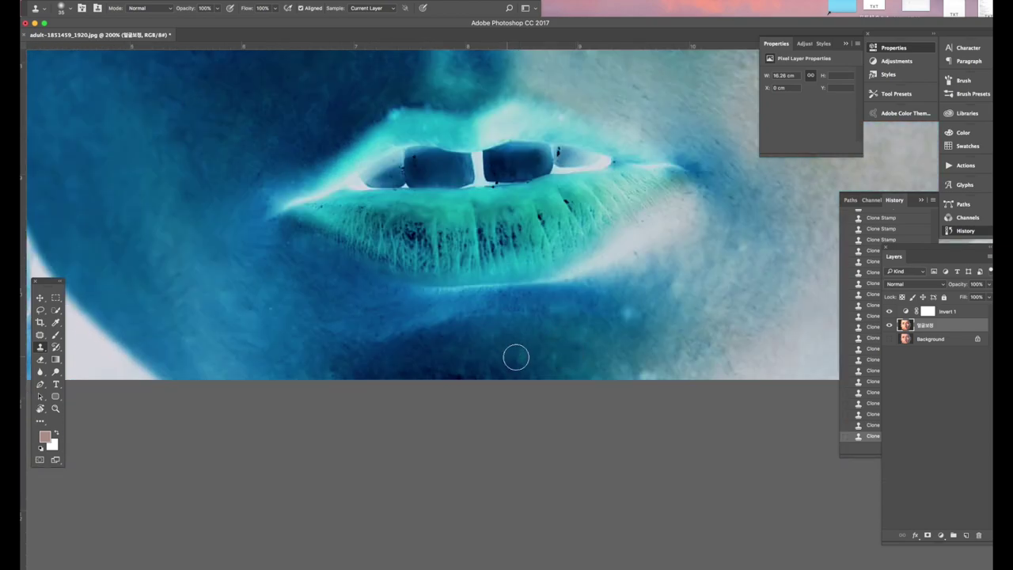
# Clone out the light spots on the lit side of the nose above the nostril, using a 25 px brush.
pyautogui.press('[')
pyautogui.press('[')
pyautogui.scroll(20, 615, 345)
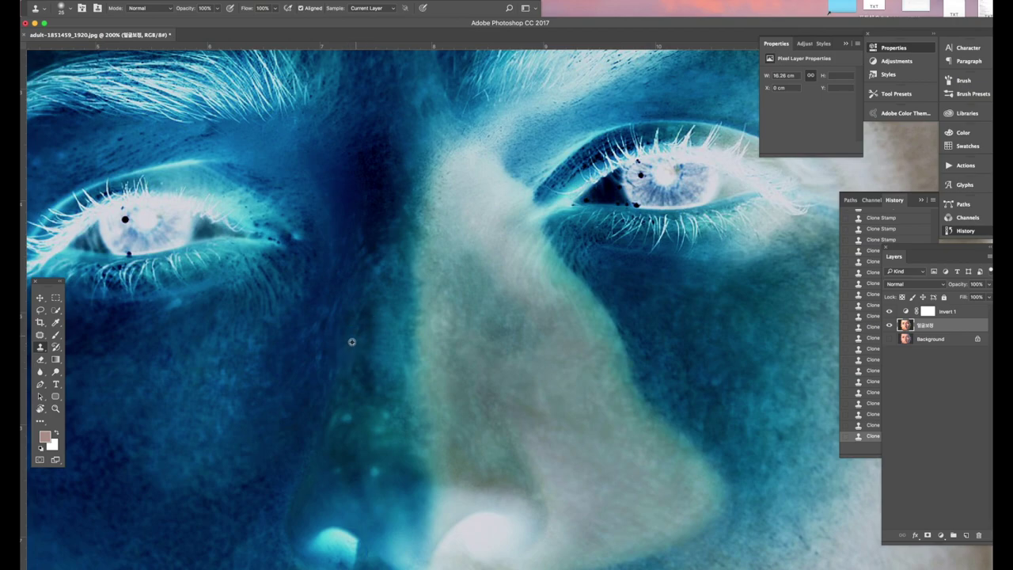
pyautogui.click(319, 388)
pyautogui.click(362, 425)
# Check the whole retouched face with the Invert 1 layer hidden and shown, and examine the skin between the eyebrows.
pyautogui.press('super+minus')
pyautogui.press('super+minus')
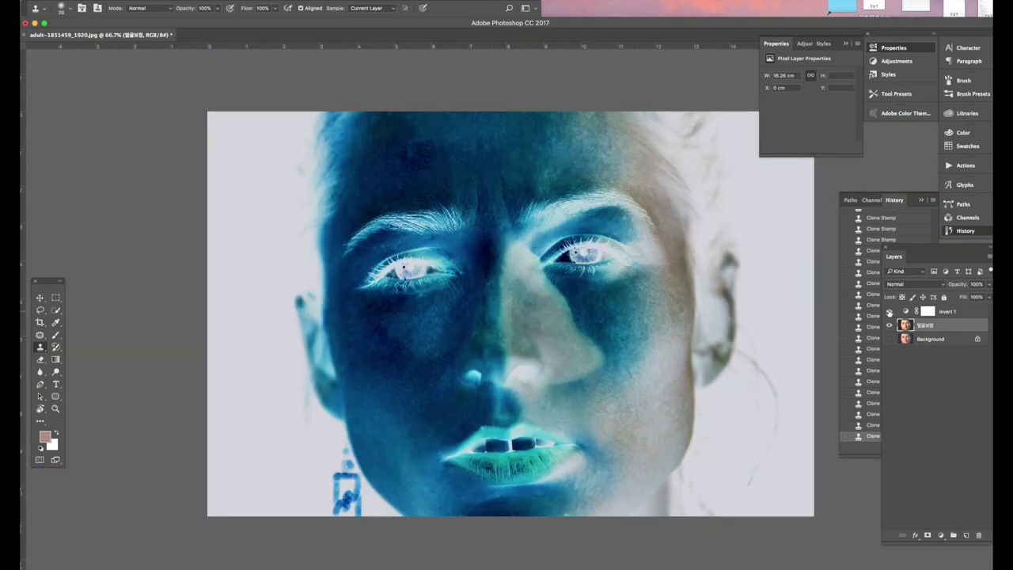
pyautogui.click(889, 311)
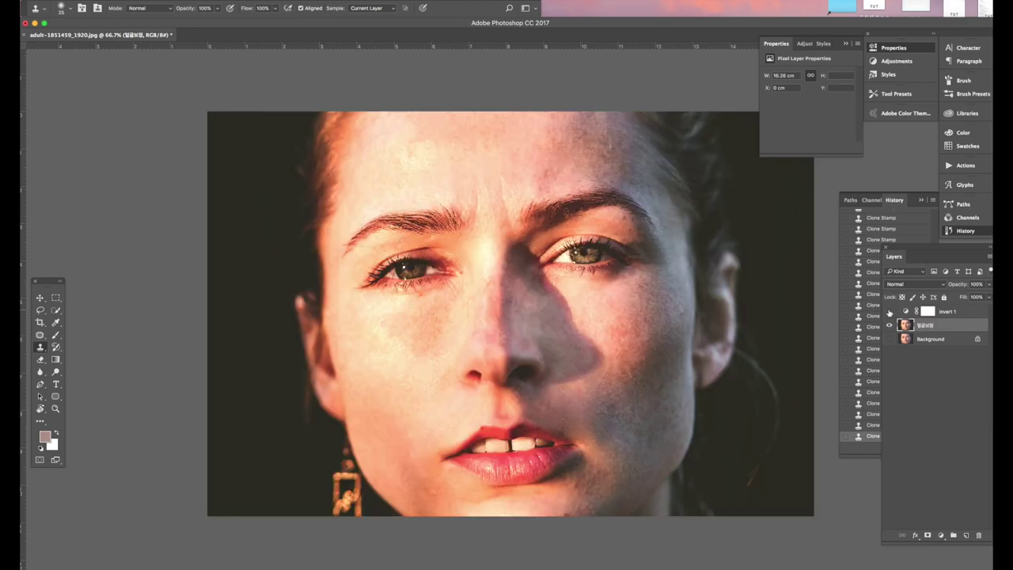
pyautogui.click(889, 311)
pyautogui.press('super+plus')
pyautogui.press('super+plus')
pyautogui.scroll(3, 593, 237)
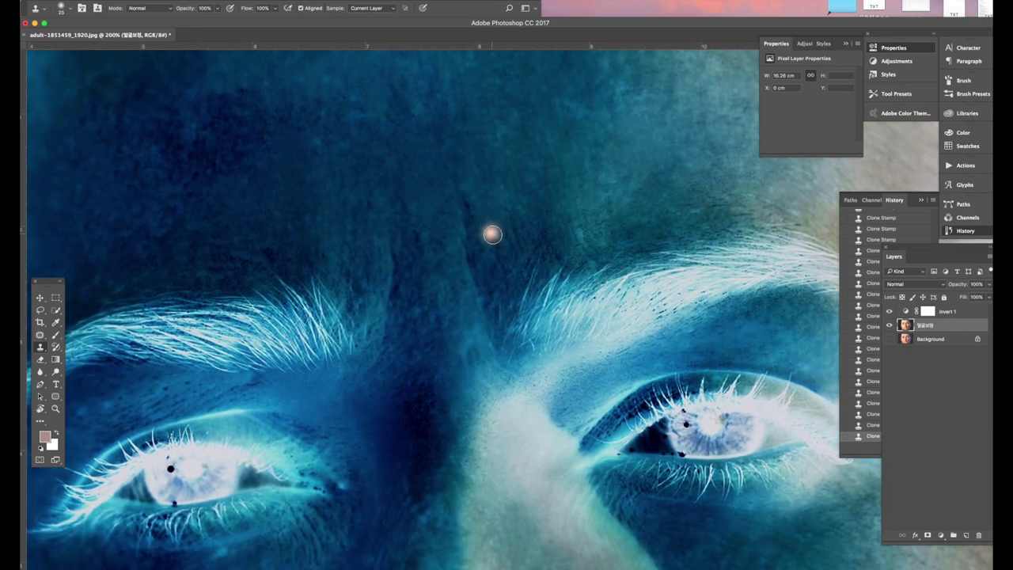
pyautogui.hscroll(-1, 519, 264)
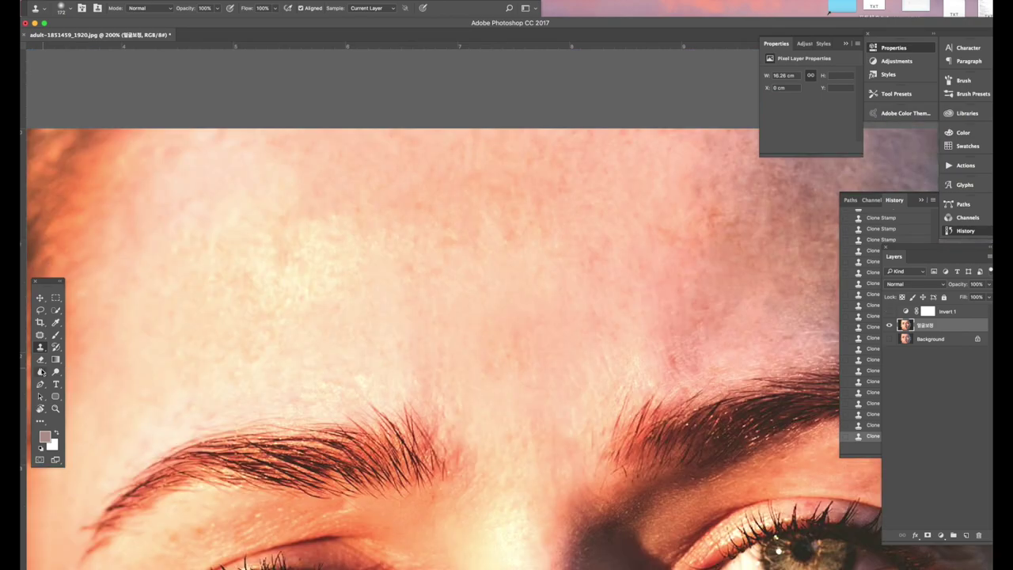
# Smooth the skin on the lit side of the forehead with the Blur tool, enlarging its brush to 150 px.
pyautogui.click(41, 372)
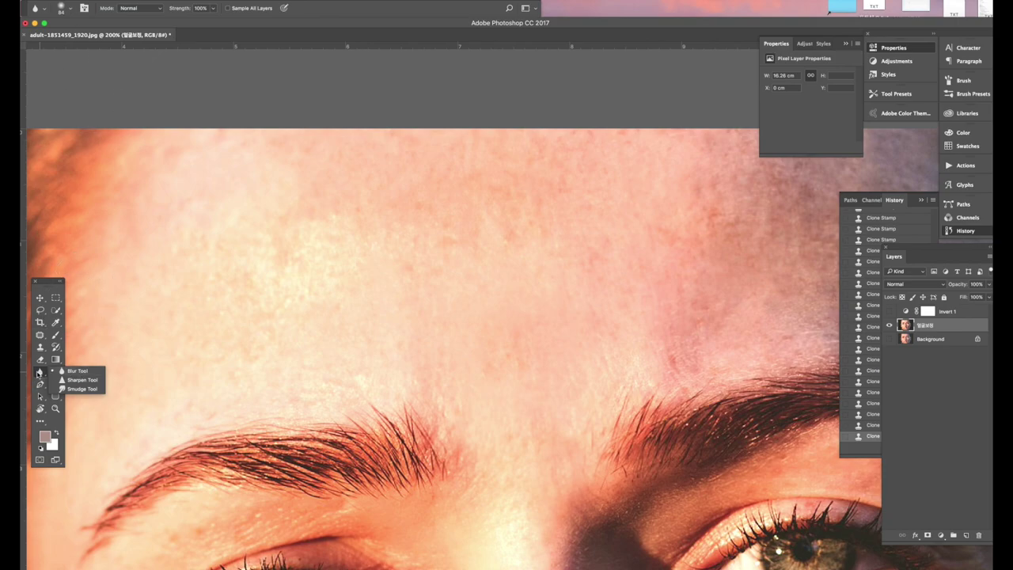
pyautogui.click(70, 8)
pyautogui.click(351, 264)
pyautogui.press(']')
pyautogui.press(']')
pyautogui.press(']')
pyautogui.press(']')
pyautogui.moveTo(415, 271)
pyautogui.mouseDown()
pyautogui.moveTo(488, 259)
pyautogui.moveTo(222, 285)
pyautogui.mouseUp()
# Blur the skin above the shaded-side eyebrow and across the upper forehead near the hairline.
pyautogui.hscroll(5, 518, 298)
pyautogui.scroll(-1, 518, 299)
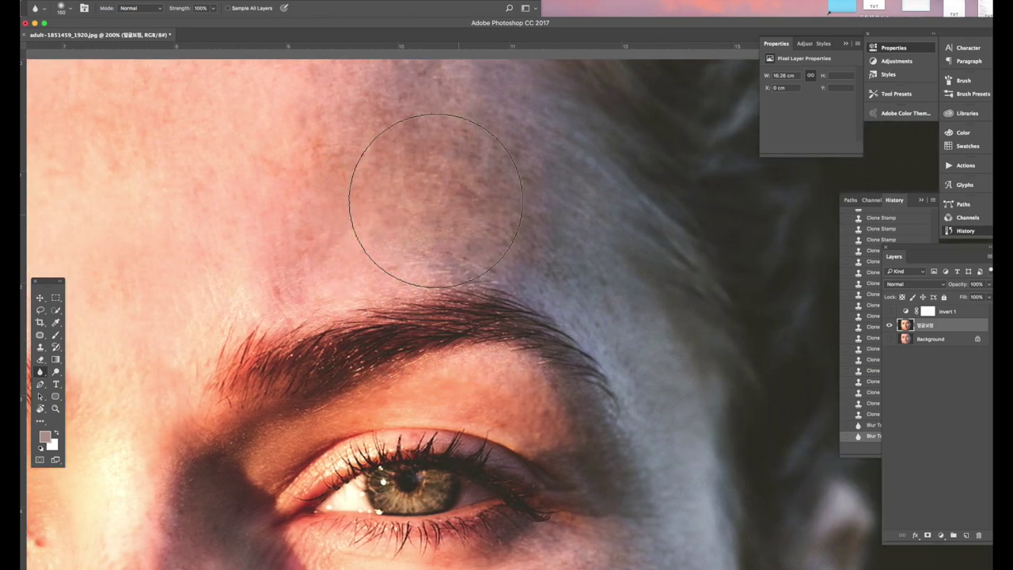
pyautogui.moveTo(307, 155)
pyautogui.mouseDown()
pyautogui.moveTo(513, 168)
pyautogui.moveTo(384, 114)
pyautogui.moveTo(307, 115)
pyautogui.mouseUp()
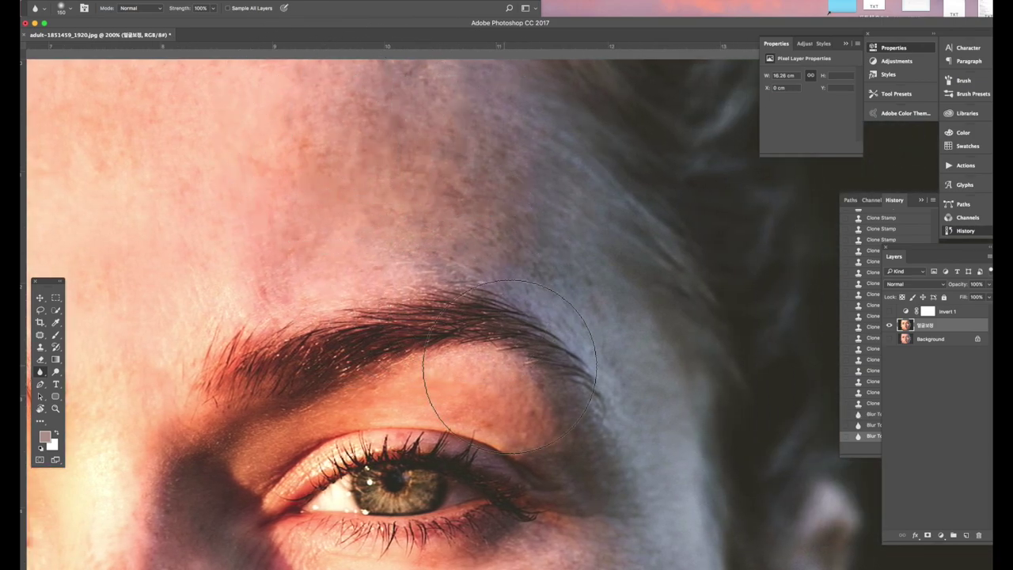
pyautogui.hscroll(-1, 515, 368)
pyautogui.press('super+minus')
pyautogui.press('super+minus')
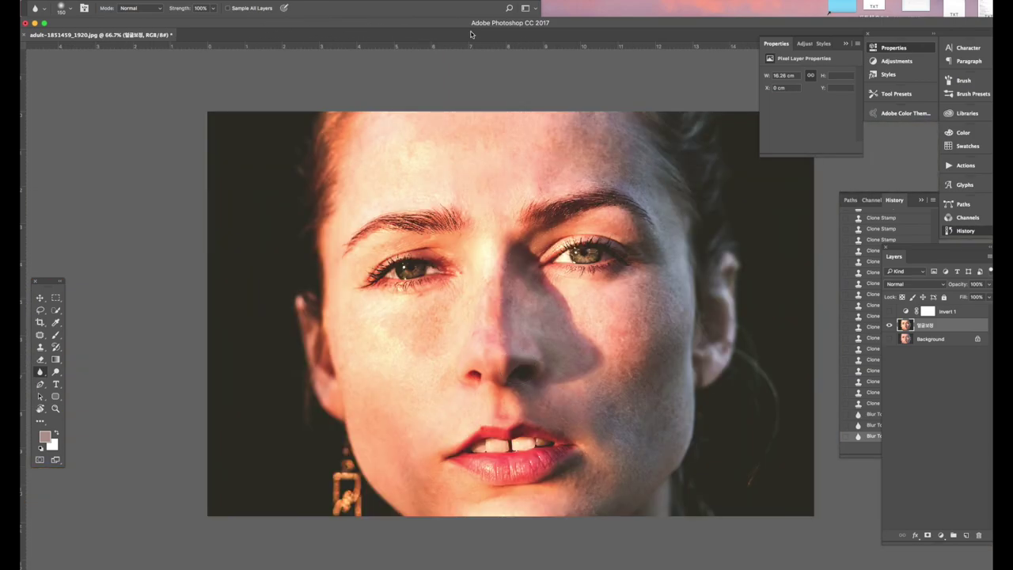
pyautogui.moveTo(502, 127)
pyautogui.mouseDown()
pyautogui.moveTo(408, 129)
pyautogui.moveTo(425, 139)
pyautogui.moveTo(534, 130)
pyautogui.moveTo(384, 141)
pyautogui.mouseUp()
# Blur the skin on the shaded cheek and on the lit cheek below the eye with a larger brush.
pyautogui.press(']')
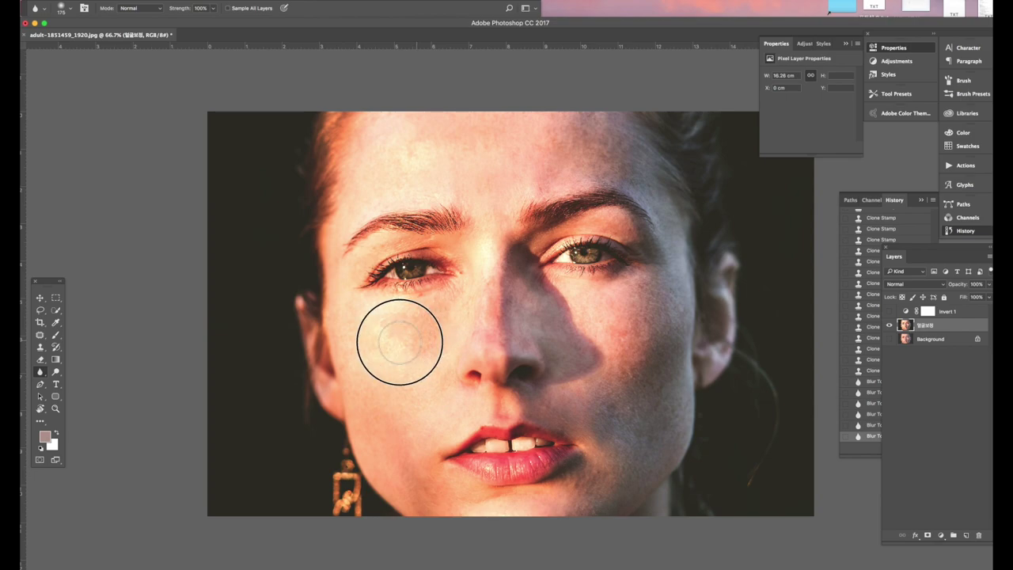
pyautogui.moveTo(576, 319)
pyautogui.mouseDown()
pyautogui.moveTo(630, 320)
pyautogui.moveTo(626, 336)
pyautogui.mouseUp()
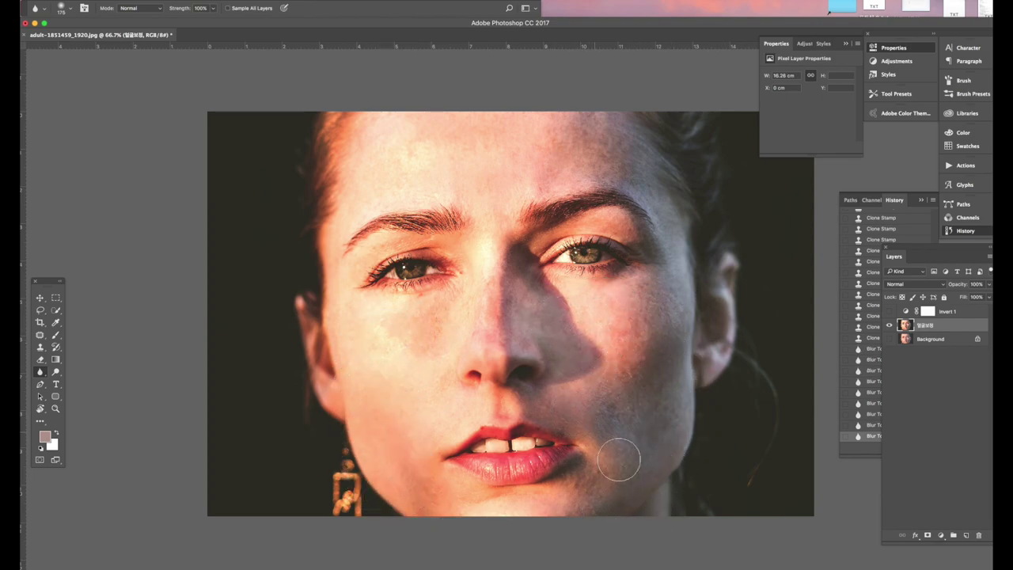
pyautogui.press('v')
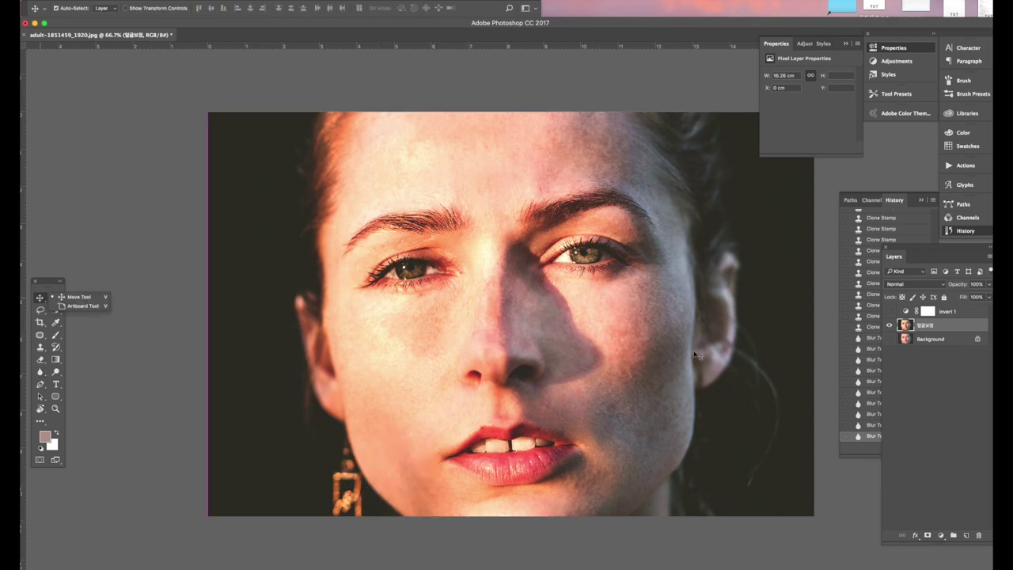
pyautogui.press('super+plus')
pyautogui.moveTo(695, 354); pyautogui.dragTo(608, 280)
pyautogui.click(40, 371)
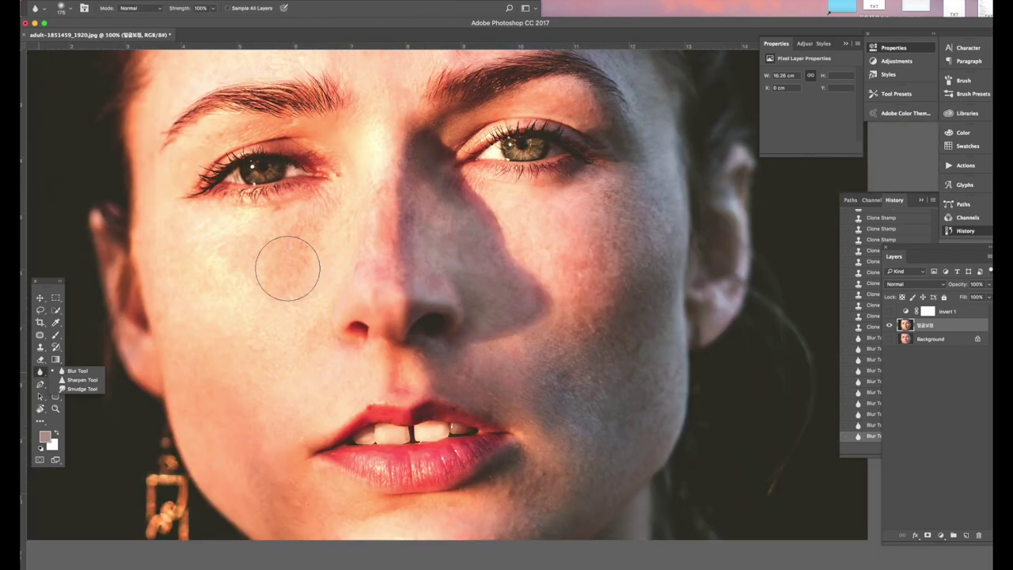
pyautogui.click(284, 266)
pyautogui.click(283, 268)
pyautogui.click(283, 266)
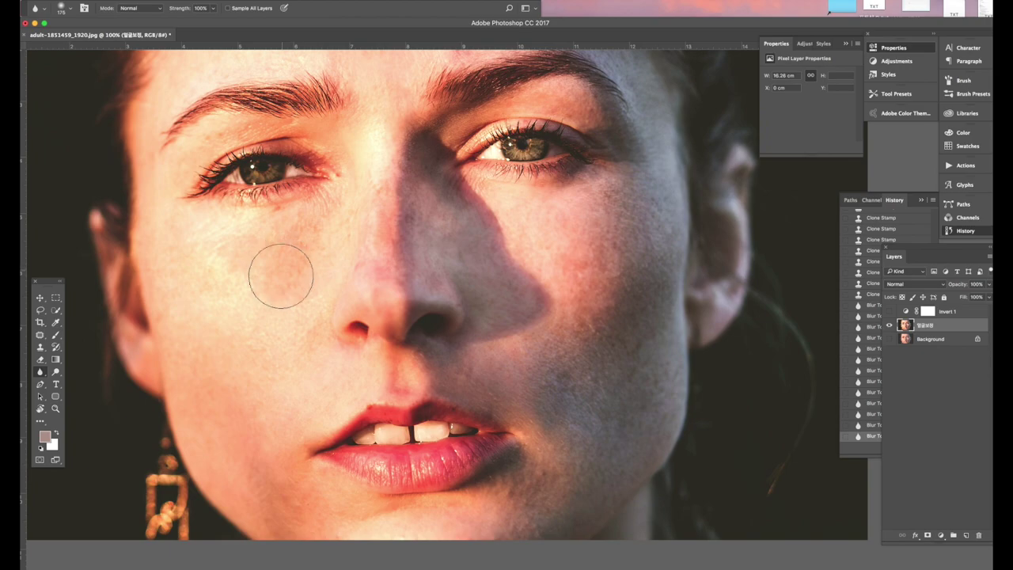
# Compare the retouched portrait with the original image snapshot in the history, and return to the latest Blur Tool state.
pyautogui.press('v')
pyautogui.press('super+minus')
pyautogui.press('super+minus')
pyautogui.scroll(10, 874, 415)
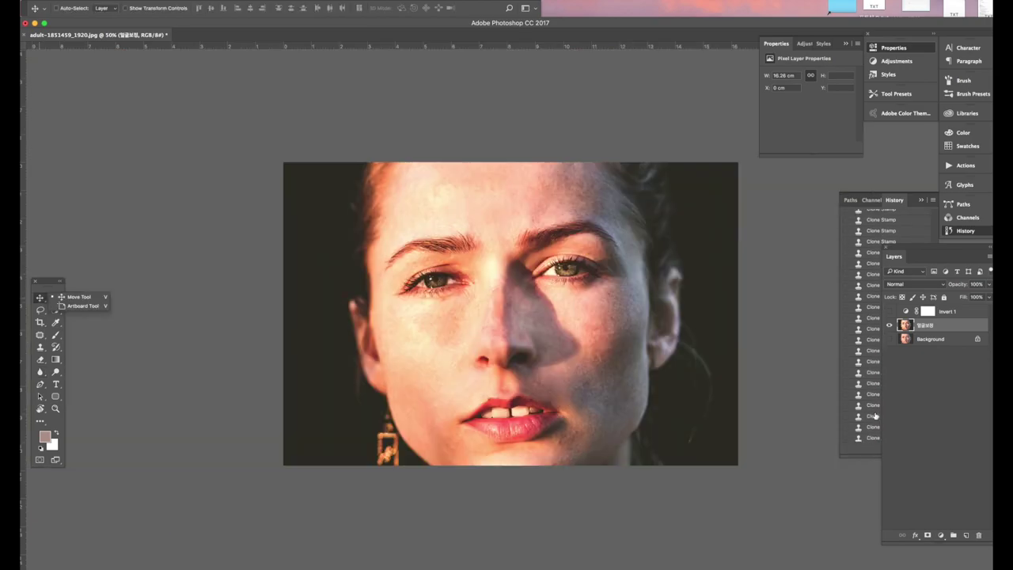
pyautogui.press('super+plus')
pyautogui.click(900, 217)
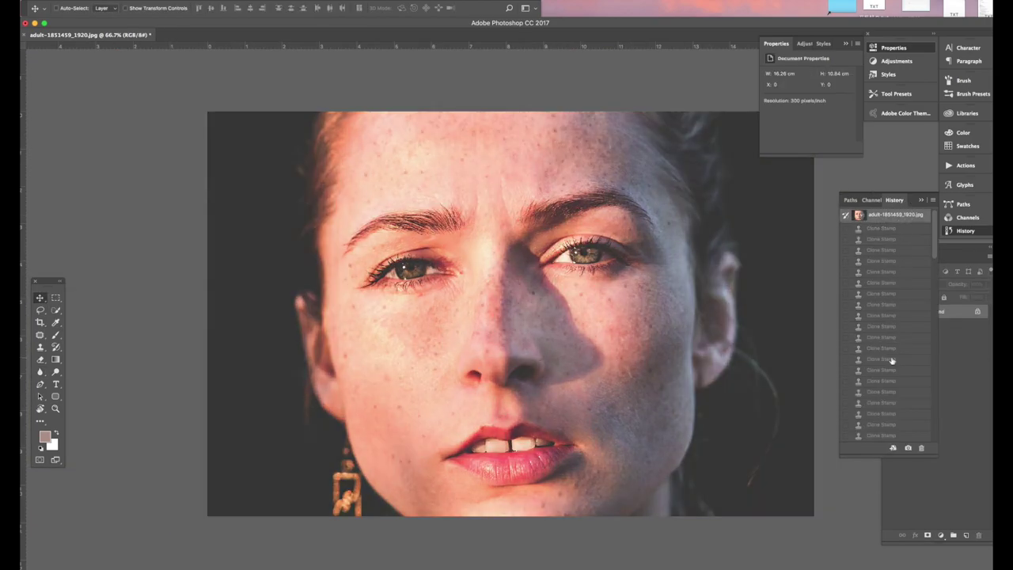
pyautogui.scroll(-10, 891, 361)
pyautogui.click(879, 436)
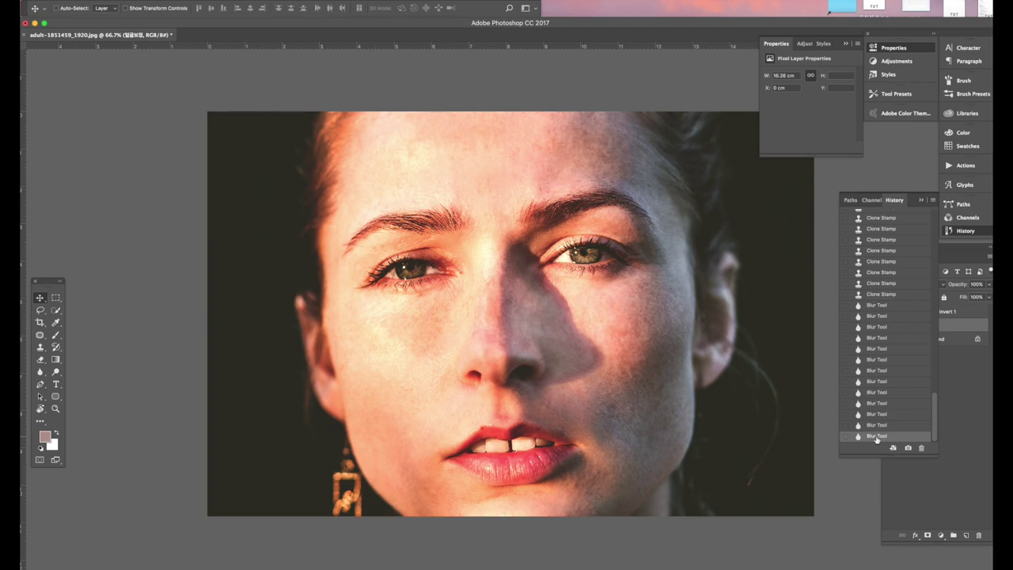
# Delete the Invert 1 adjustment layer.
pyautogui.click(944, 327)
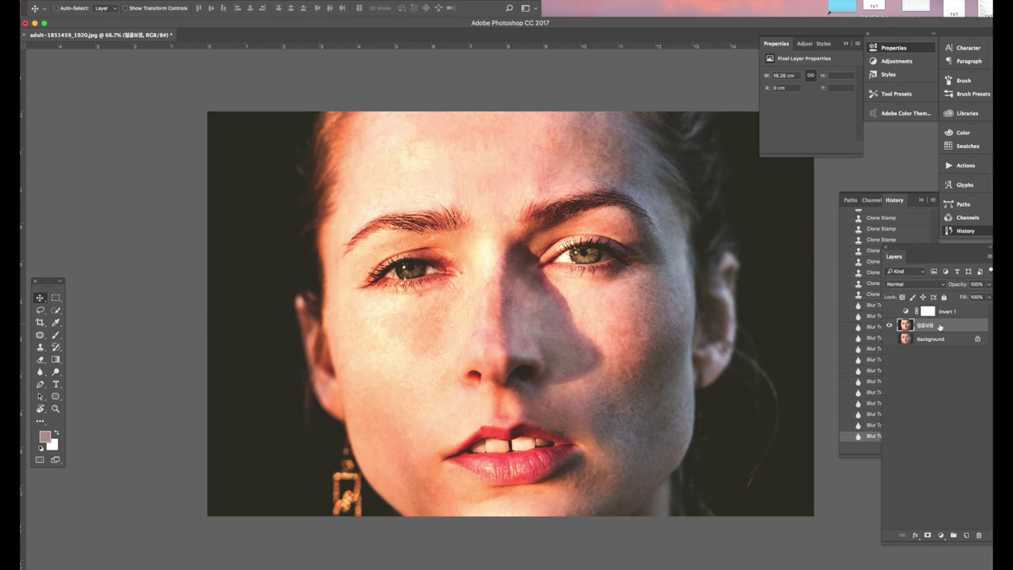
pyautogui.click(969, 313)
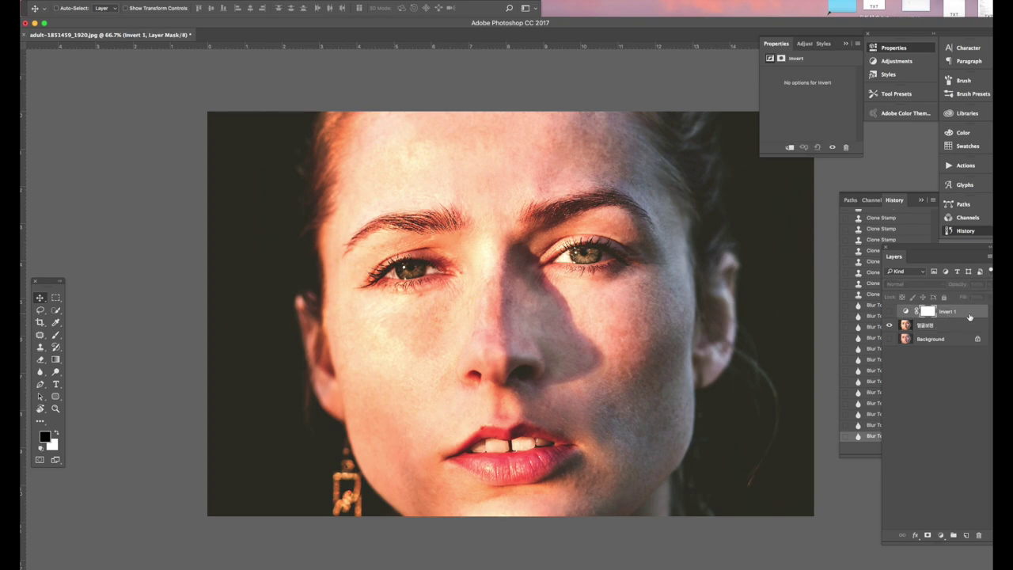
pyautogui.moveTo(959, 315); pyautogui.dragTo(976, 537)
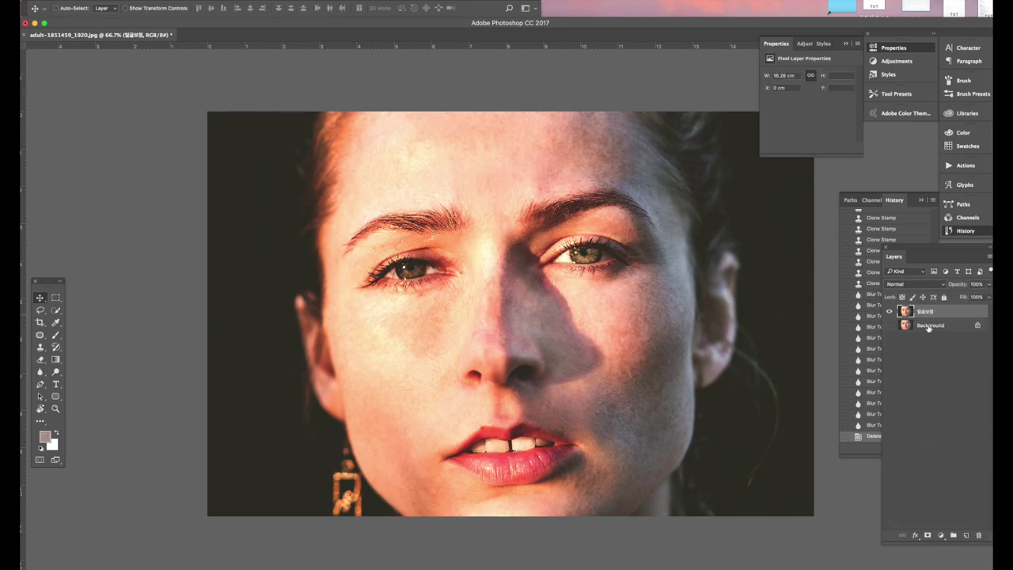
# Open the retouched layer in Liquify and warp the outer corner of the shaded-side eye with a size 200 brush at density 14.
pyautogui.click(178, 0)
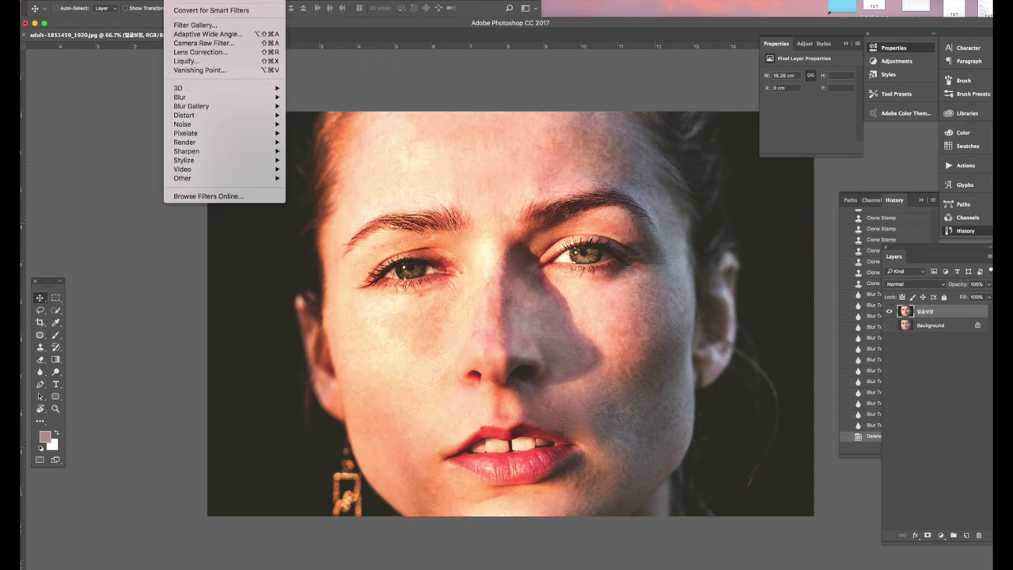
pyautogui.click(187, 61)
pyautogui.click(624, 241)
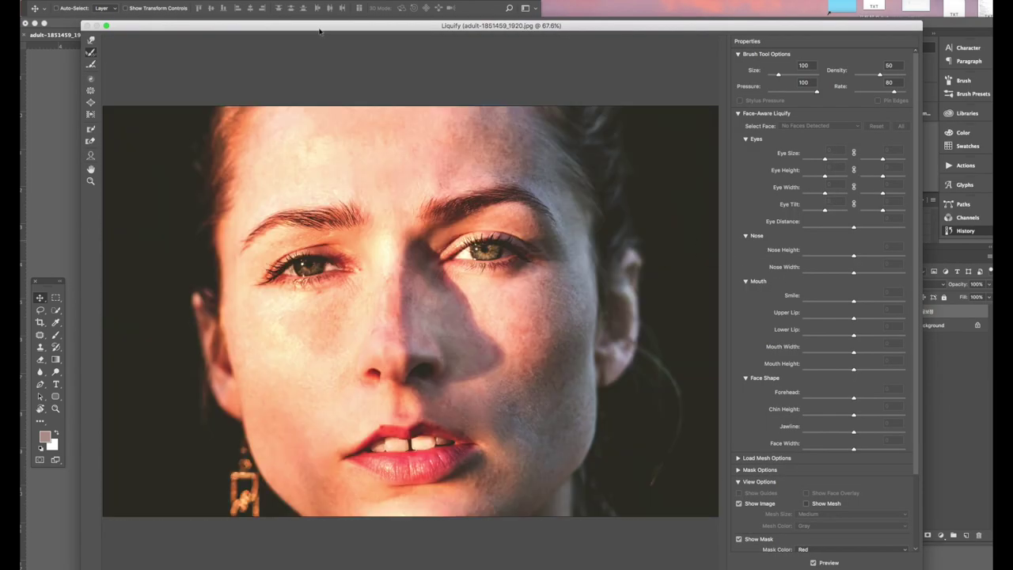
pyautogui.moveTo(320, 31)
pyautogui.mouseDown()
pyautogui.moveTo(723, 179)
pyautogui.moveTo(169, 45)
pyautogui.moveTo(848, 61)
pyautogui.moveTo(278, 9)
pyautogui.moveTo(316, 14)
pyautogui.mouseUp()
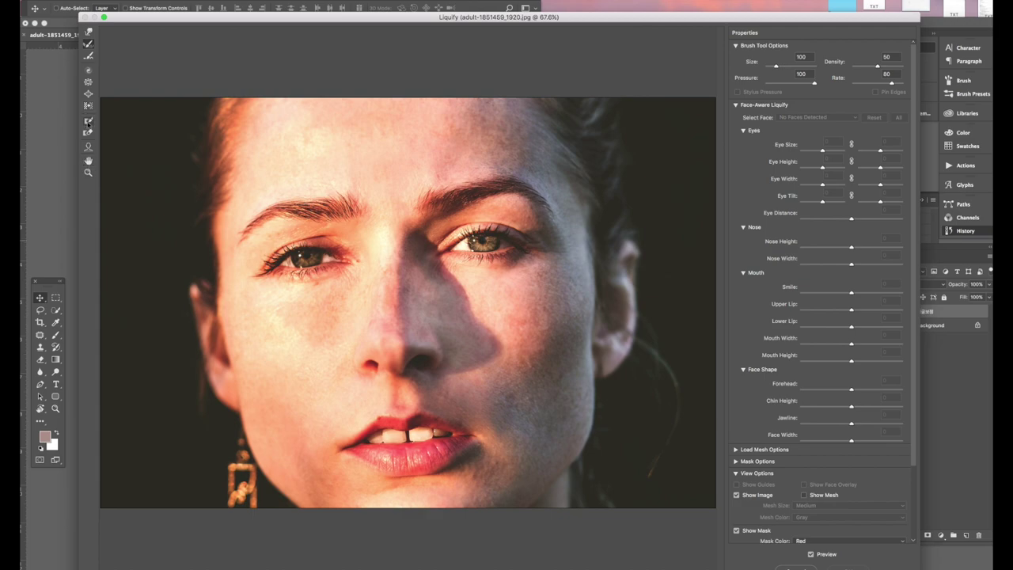
pyautogui.moveTo(154, 26)
pyautogui.mouseDown()
pyautogui.moveTo(181, 33)
pyautogui.moveTo(167, 35)
pyautogui.mouseUp()
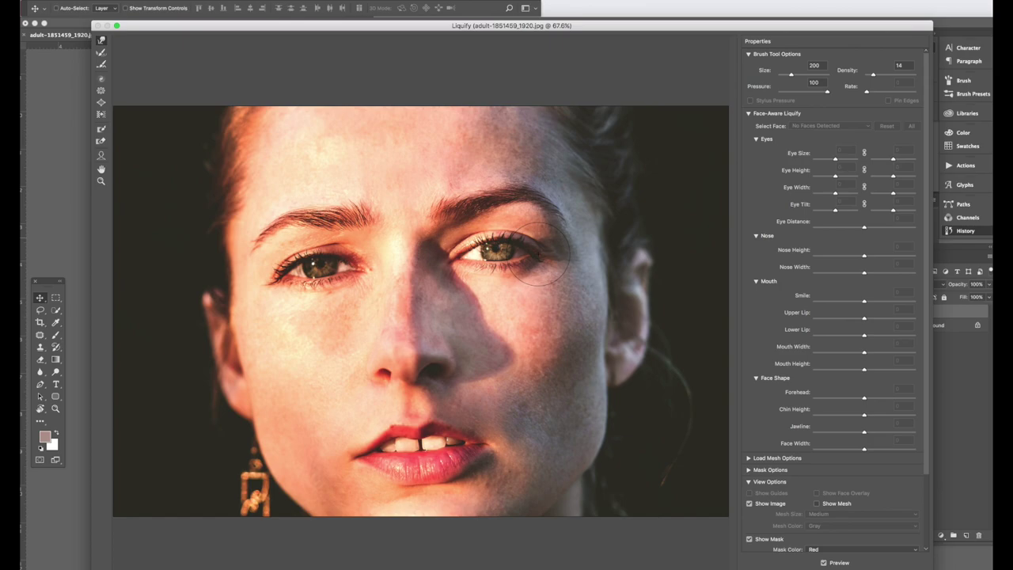
pyautogui.moveTo(540, 248); pyautogui.dragTo(541, 248)
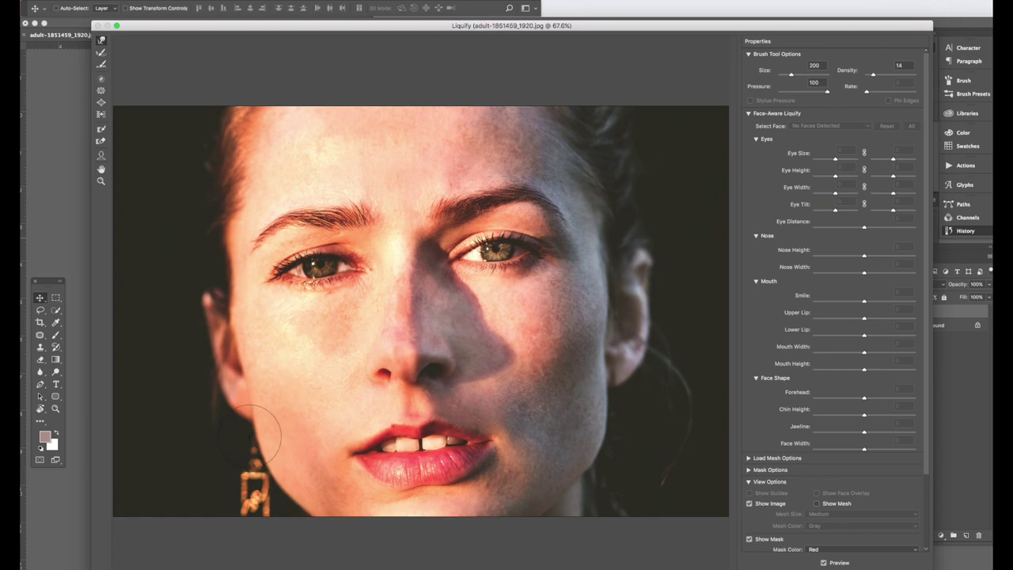
# Push the jawline inward on both sides to slim the face, undo the last warp, and apply the Liquify changes.
pyautogui.moveTo(248, 433)
pyautogui.mouseDown()
pyautogui.moveTo(294, 518)
pyautogui.moveTo(311, 486)
pyautogui.moveTo(289, 523)
pyautogui.mouseUp()
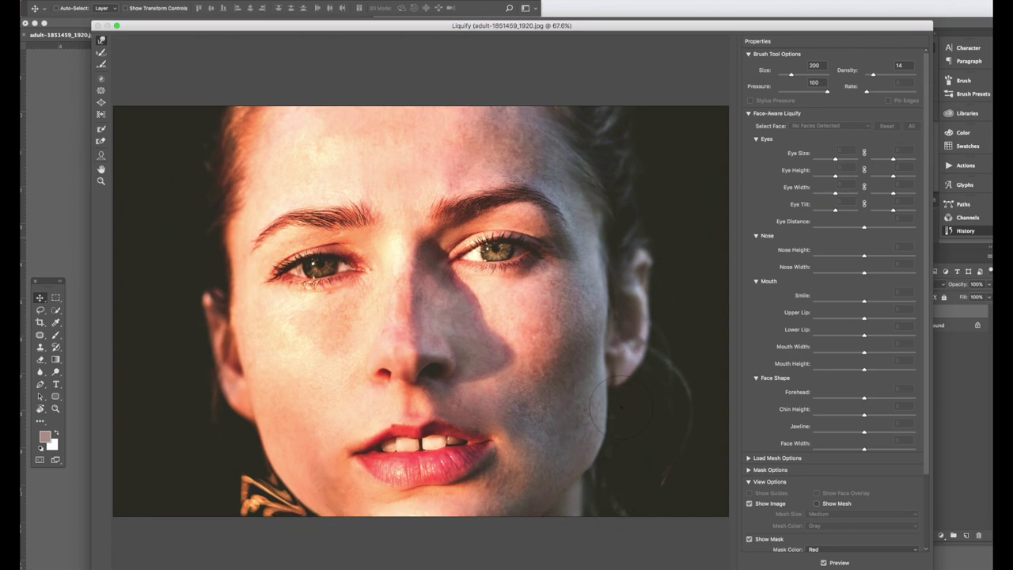
pyautogui.press('super+minus')
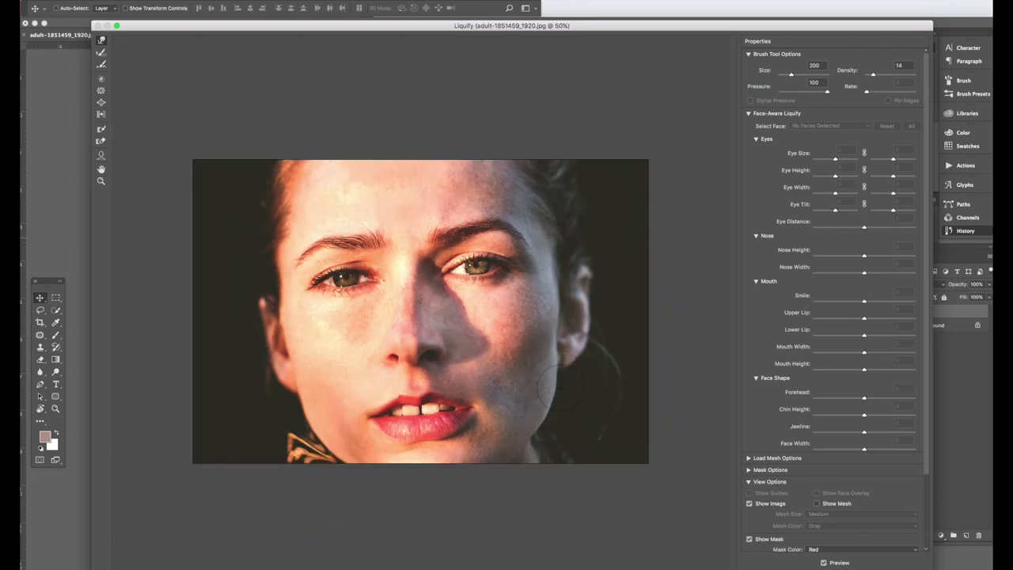
pyautogui.moveTo(554, 406); pyautogui.dragTo(545, 408)
pyautogui.moveTo(303, 420); pyautogui.dragTo(315, 411)
pyautogui.press('super+alt+z')
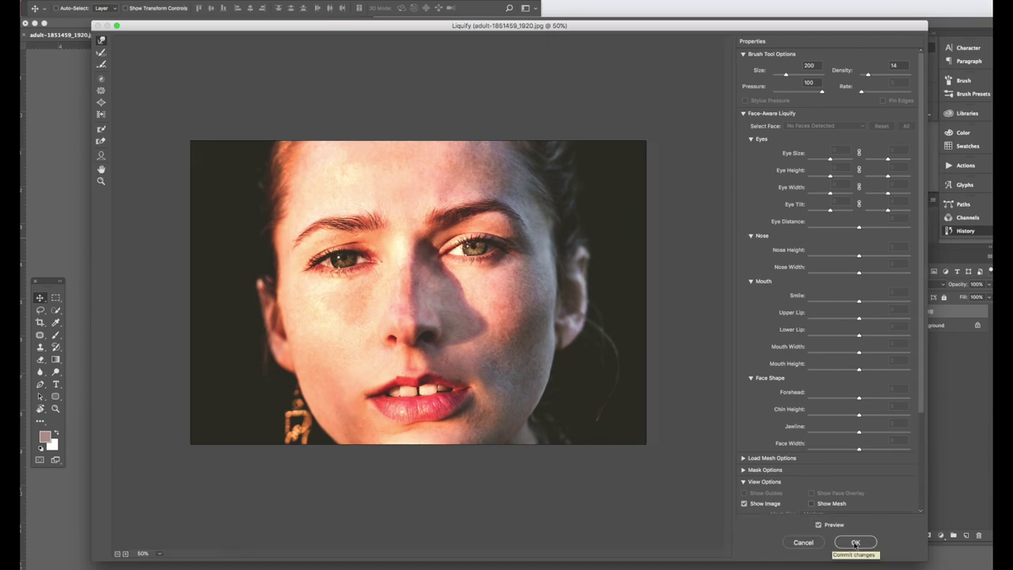
pyautogui.click(855, 543)
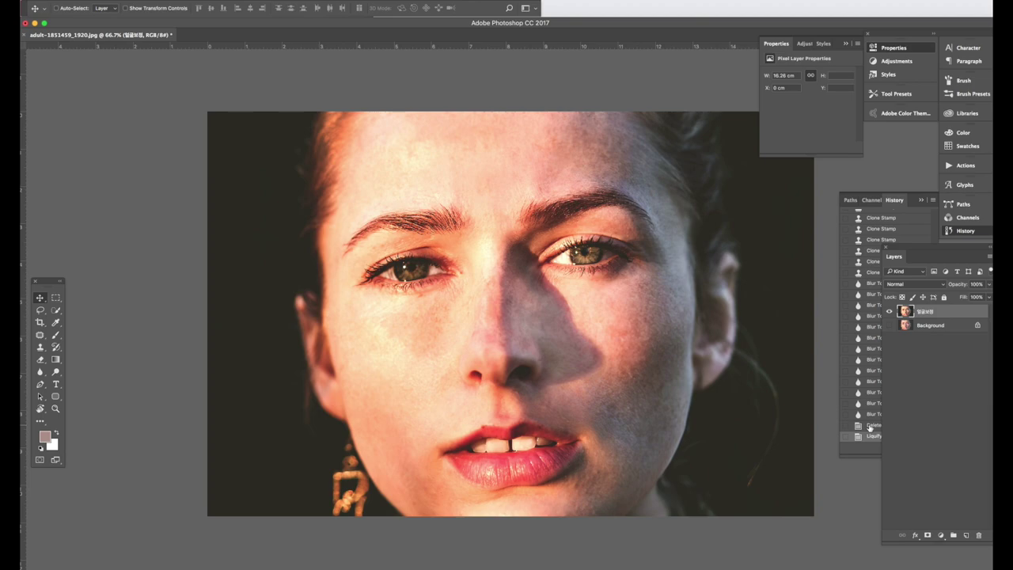
# Compare the face before and after Liquify by stepping back to Delete Layer in the history and returning to Liquify.
pyautogui.click(871, 426)
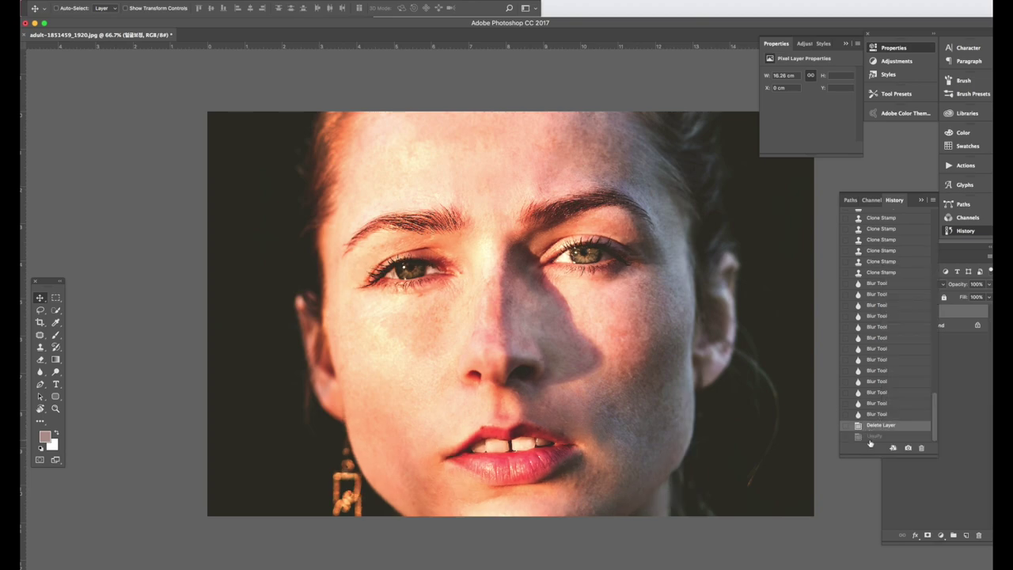
pyautogui.click(872, 437)
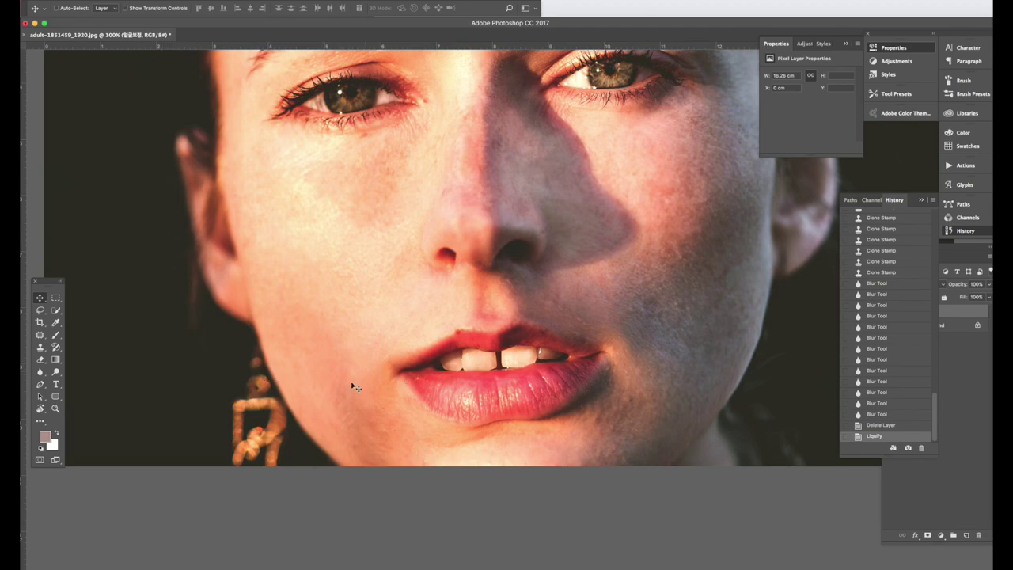
# Clone smooth skin over the uneven patch on the lit side beside the mouth, enlarging the Clone Stamp brush to 200 px.
pyautogui.click(41, 347)
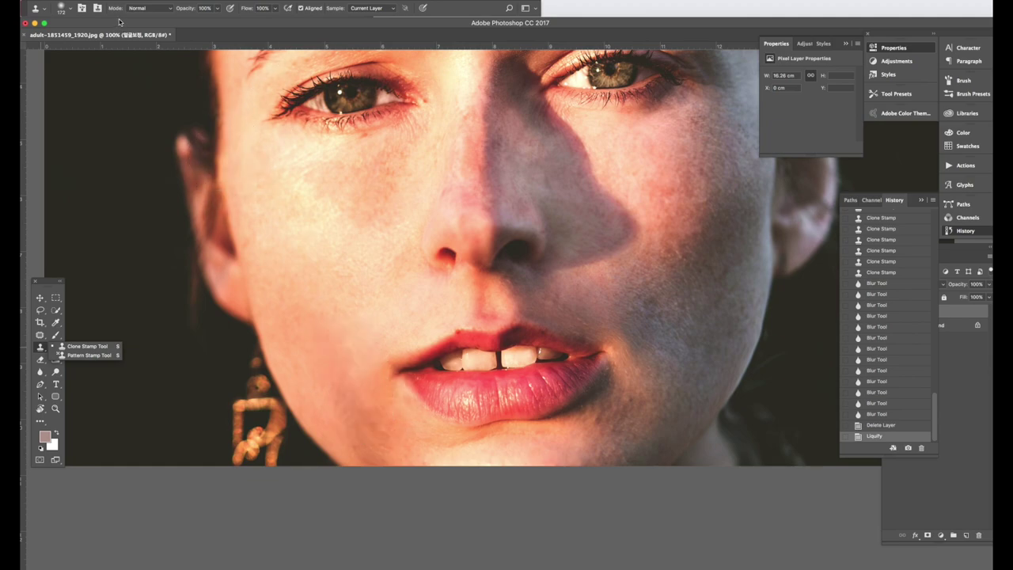
pyautogui.click(71, 9)
pyautogui.click(100, 38)
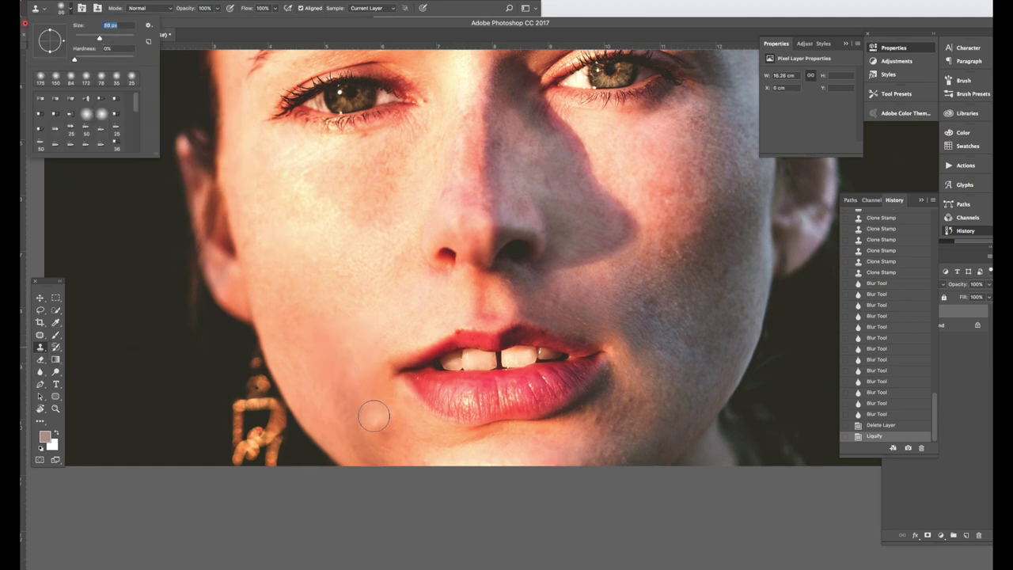
pyautogui.keyDown('alt'); pyautogui.click(351, 361); pyautogui.keyUp('alt')
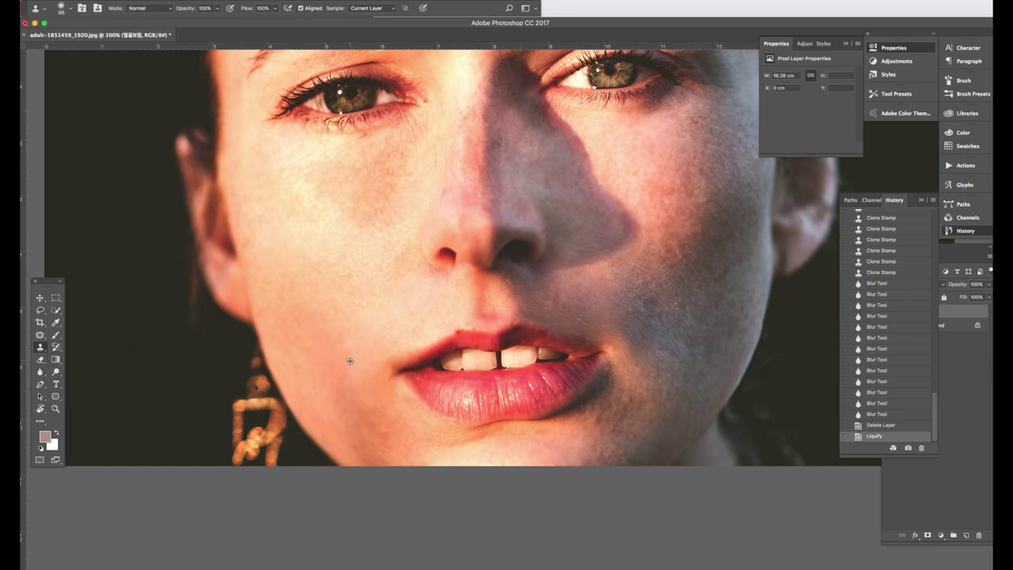
pyautogui.press(']')
pyautogui.press(']')
pyautogui.press(']')
pyautogui.press(']')
pyautogui.press(']')
pyautogui.press(']')
pyautogui.click(347, 407)
pyautogui.keyDown('alt'); pyautogui.click(345, 370); pyautogui.keyUp('alt')
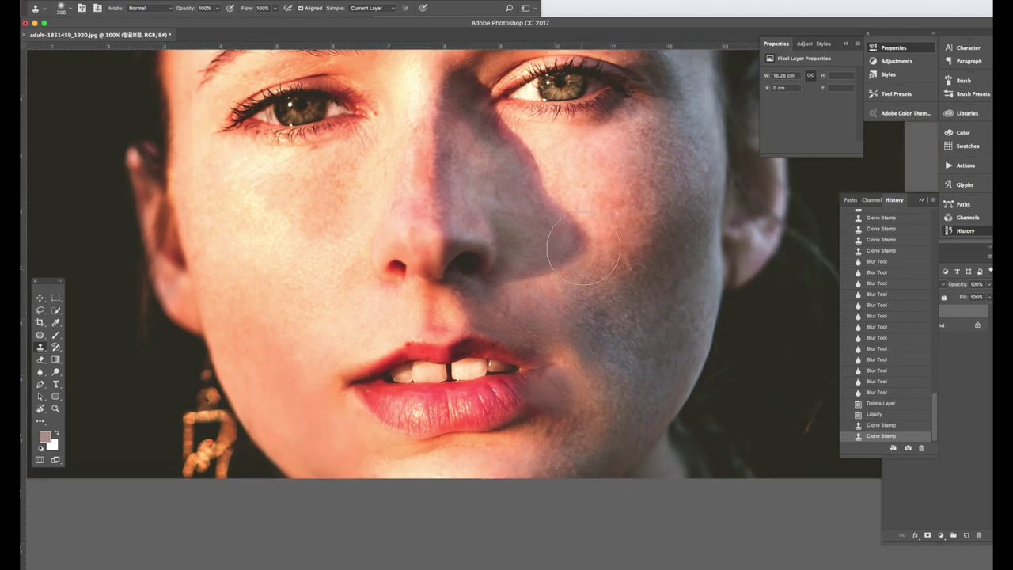
pyautogui.click(669, 183)
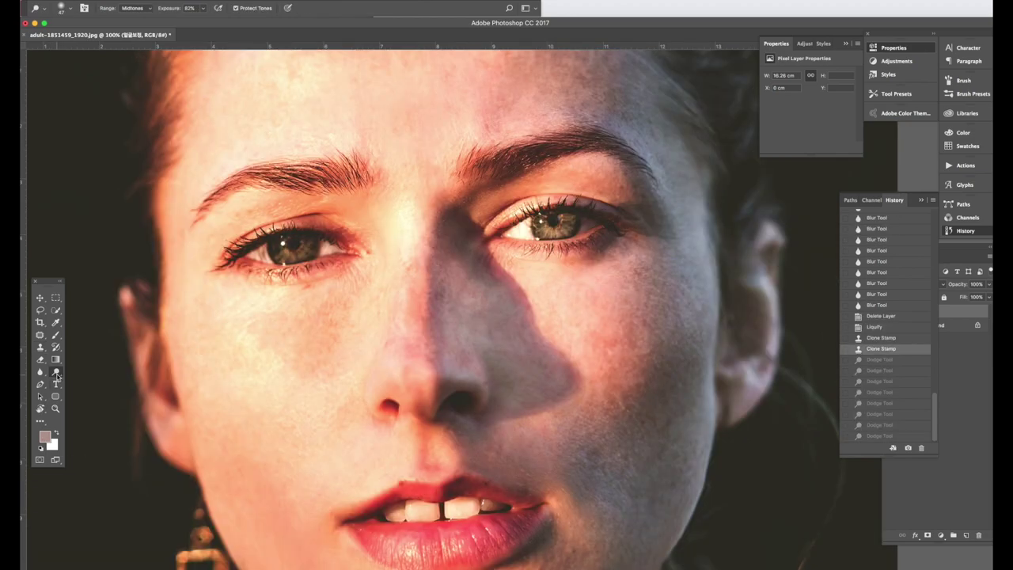
# Lighten the dark area of the shaded-side cheek using the Dodge Tool with a much larger brush.
pyautogui.rightClick(56, 373)
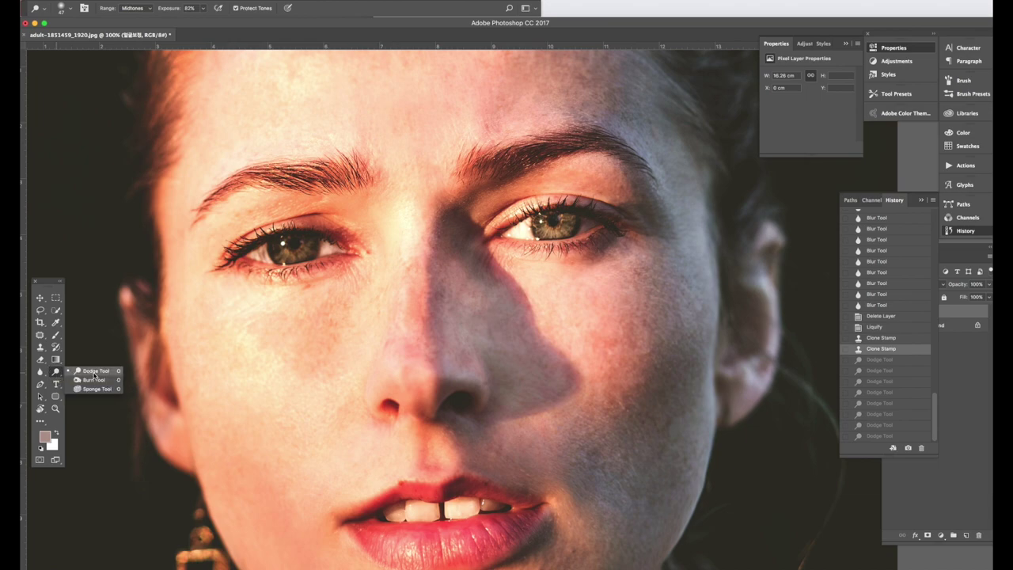
pyautogui.click(94, 372)
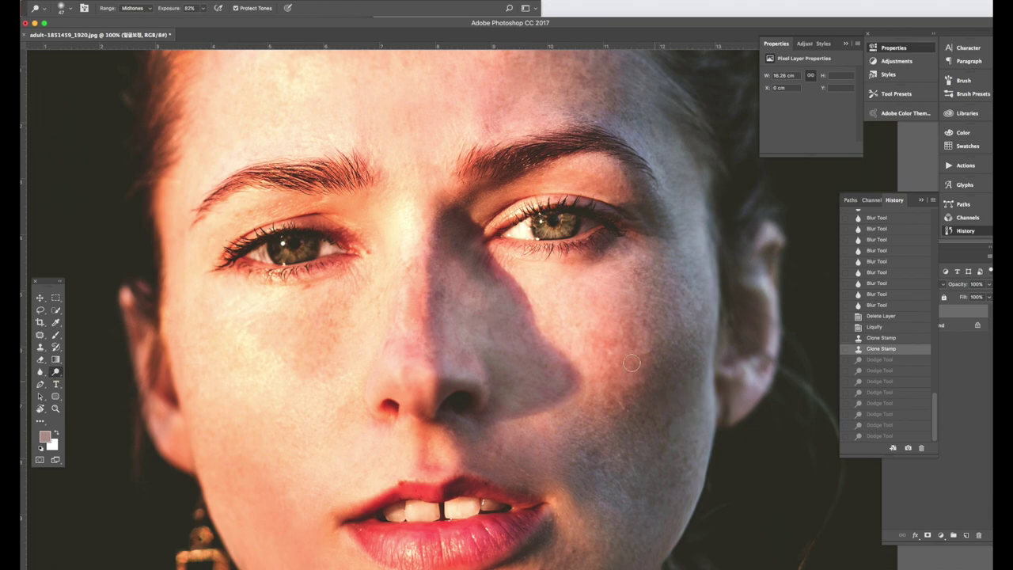
pyautogui.press(']')
pyautogui.press(']')
pyautogui.press(']')
pyautogui.press(']')
pyautogui.press(']')
pyautogui.press(']')
pyautogui.press(']')
pyautogui.press(']')
pyautogui.press(']')
pyautogui.press(']')
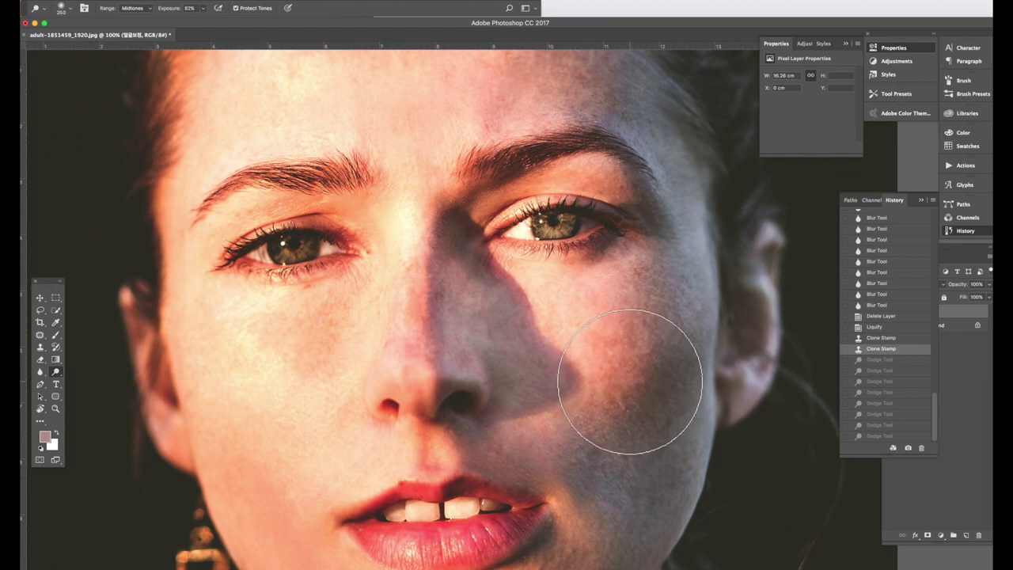
pyautogui.click(629, 380)
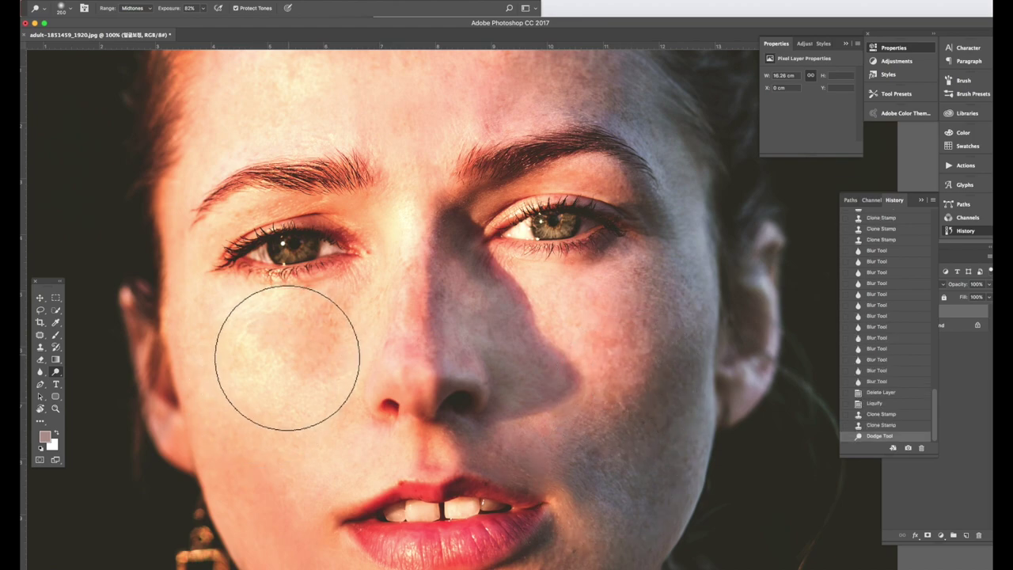
# Dodge the darker patches on the lit cheek below the eye with a brush of about 175 px.
pyautogui.press('[')
pyautogui.press('[')
pyautogui.press('[')
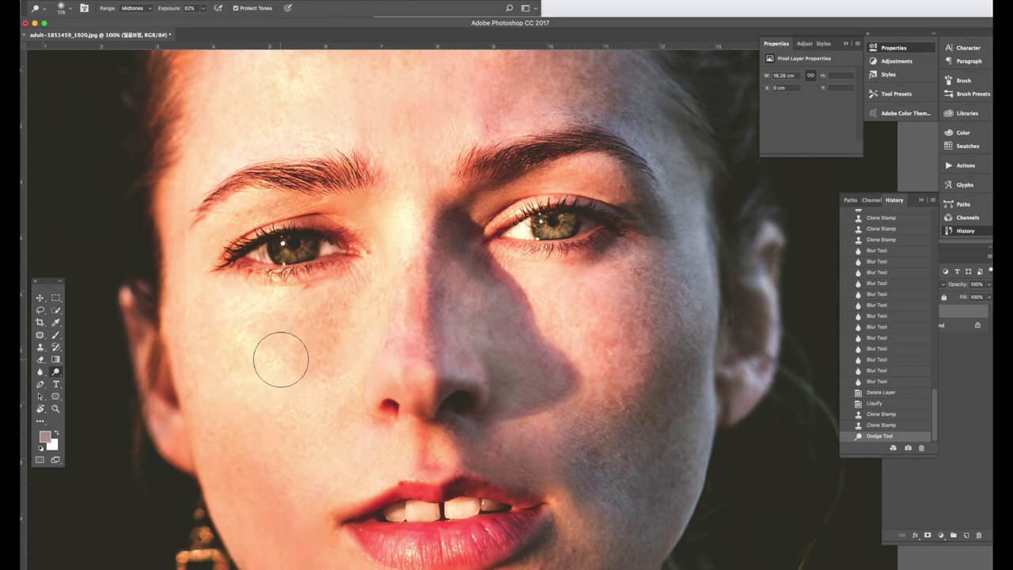
pyautogui.press(']')
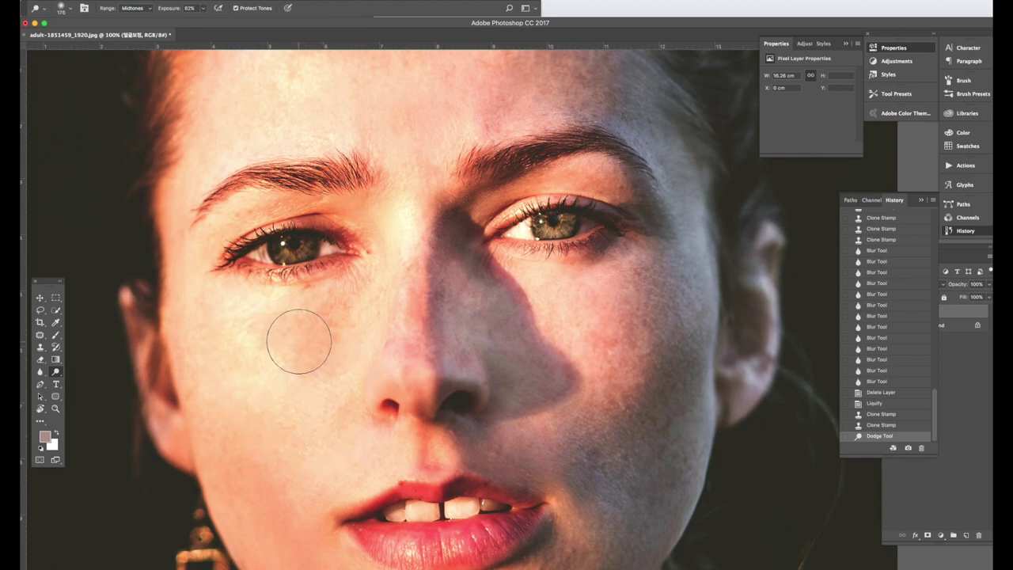
pyautogui.moveTo(269, 348); pyautogui.dragTo(326, 330)
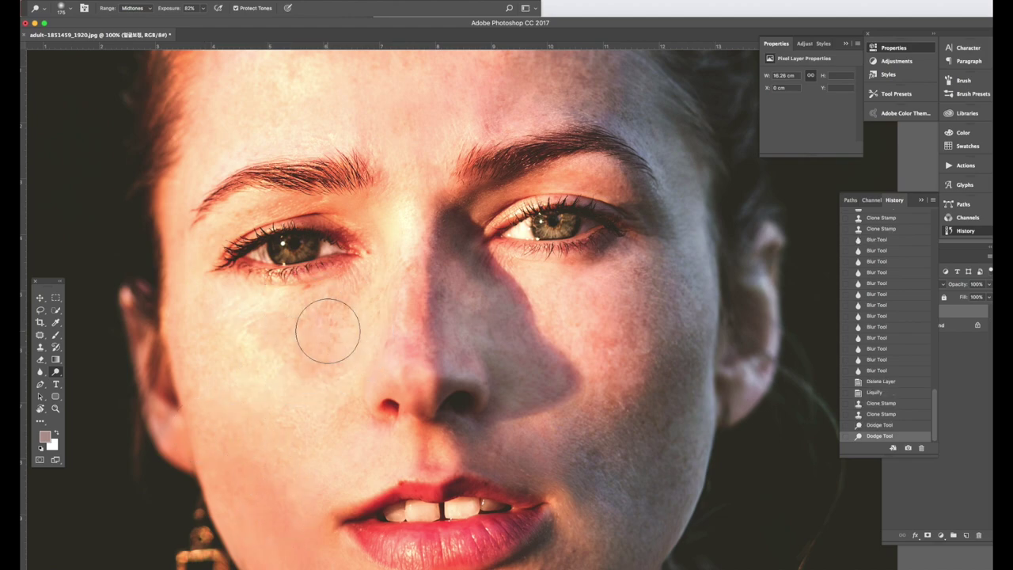
pyautogui.click(263, 341)
pyautogui.moveTo(321, 404)
pyautogui.mouseDown()
pyautogui.moveTo(310, 375)
pyautogui.moveTo(294, 396)
pyautogui.mouseUp()
pyautogui.scroll(-1, 599, 448)
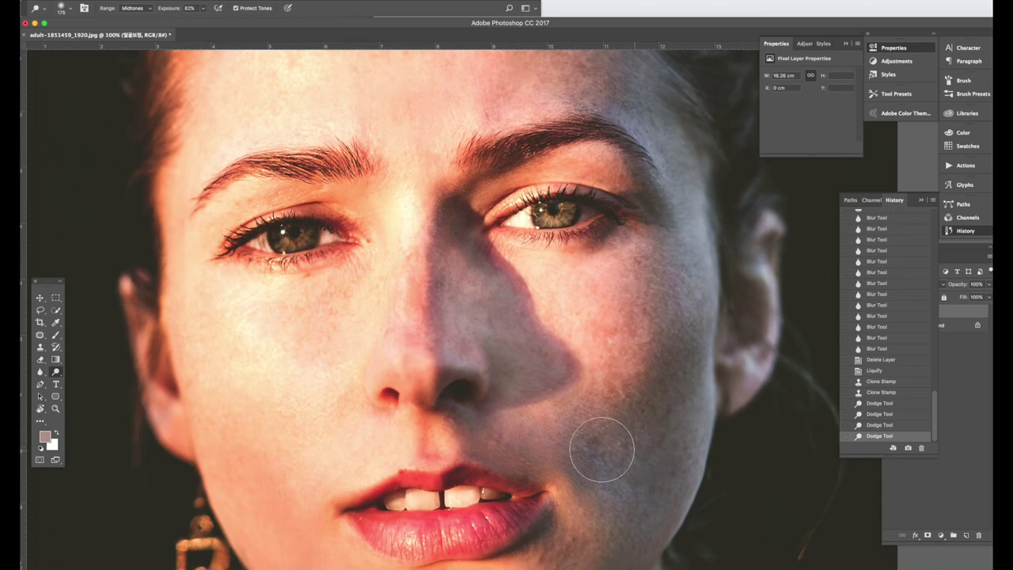
# Lower the Dodge exposure to 45% and lighten the bridge of the nose.
pyautogui.hscroll(2, 672, 366)
pyautogui.scroll(-1, 671, 367)
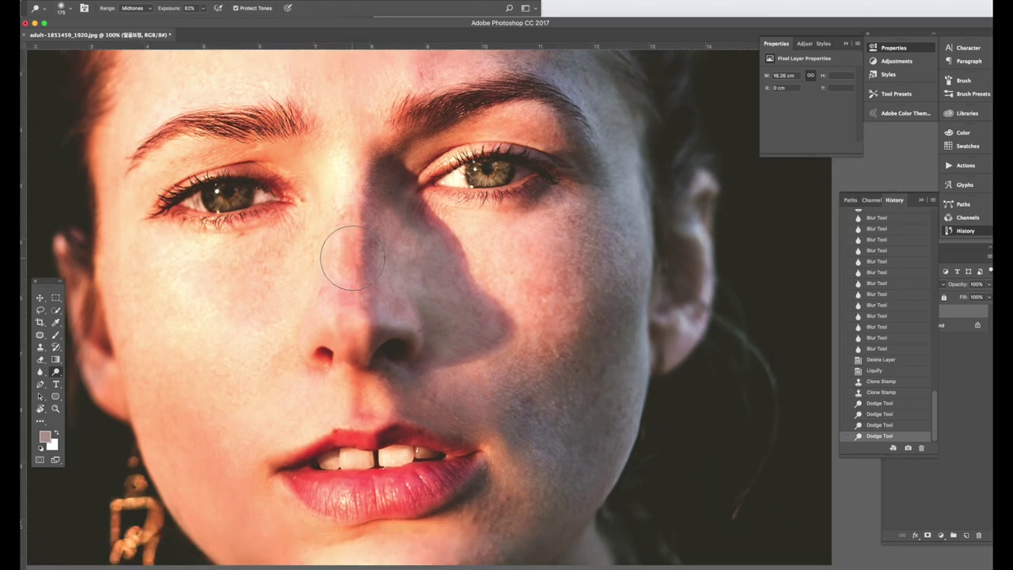
pyautogui.click(203, 9)
pyautogui.moveTo(188, 21); pyautogui.dragTo(186, 20)
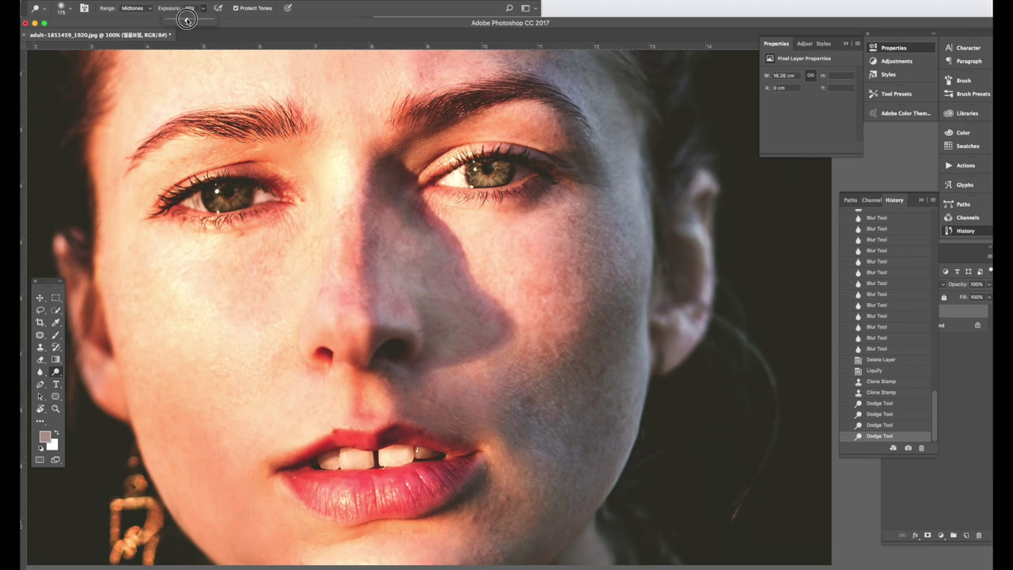
pyautogui.moveTo(354, 256); pyautogui.dragTo(341, 248)
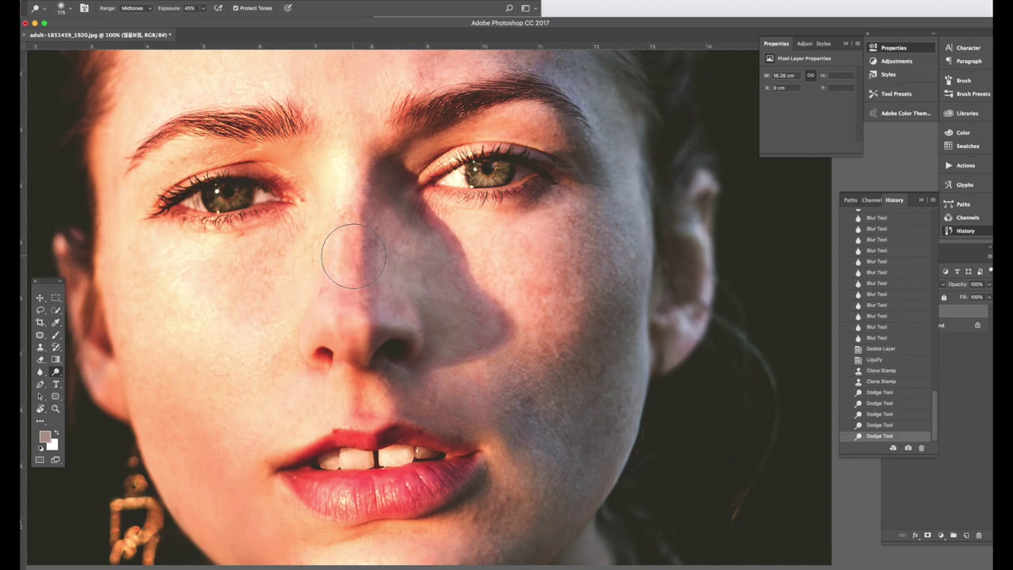
# Dodge the dark, blotchy skin on the shaded side of the forehead above the eyebrow.
pyautogui.scroll(5, 584, 337)
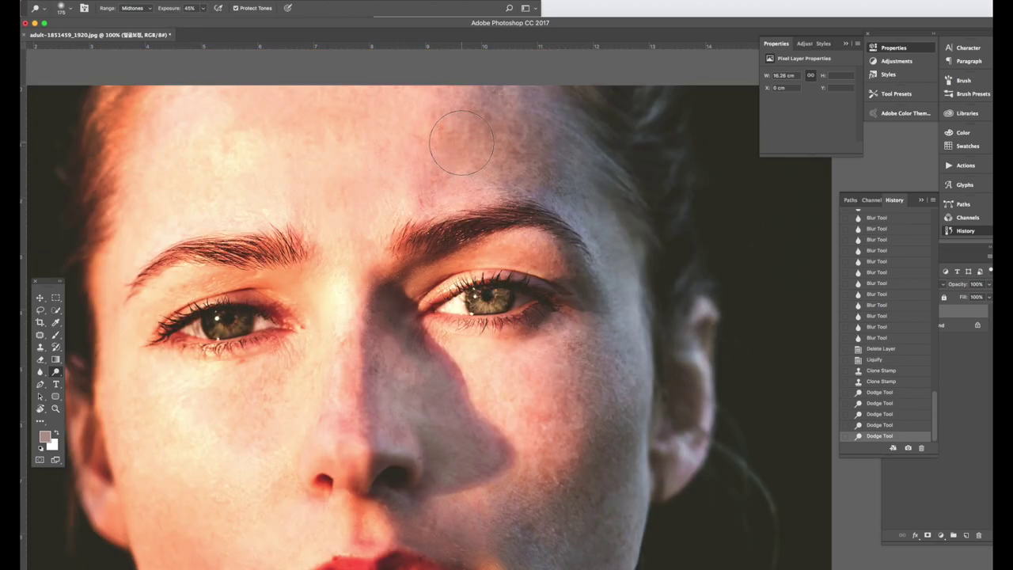
pyautogui.click(461, 143)
pyautogui.moveTo(538, 144); pyautogui.dragTo(519, 145)
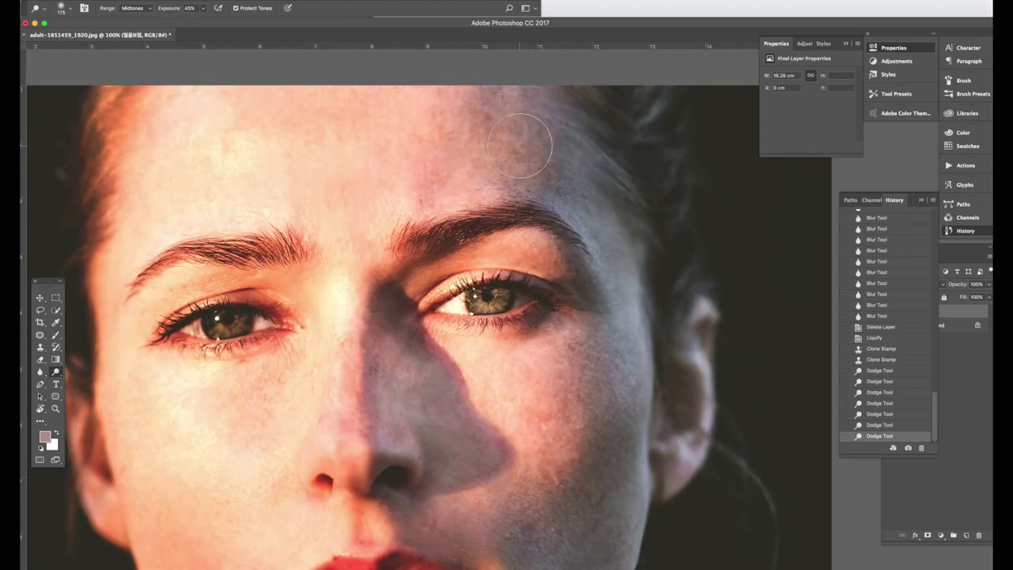
pyautogui.moveTo(572, 178); pyautogui.dragTo(547, 184)
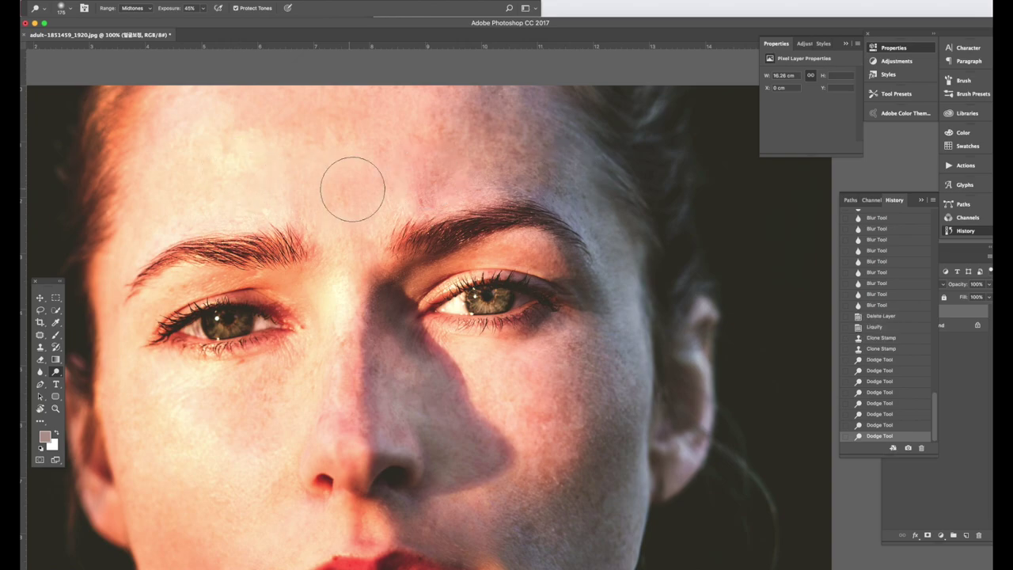
pyautogui.scroll(4, 353, 190)
pyautogui.click(547, 172)
pyautogui.scroll(-3, 547, 172)
# Clone clean skin over the uneven tones on the forehead above the shaded-side eyebrow with a 100 px Clone Stamp.
pyautogui.click(40, 347)
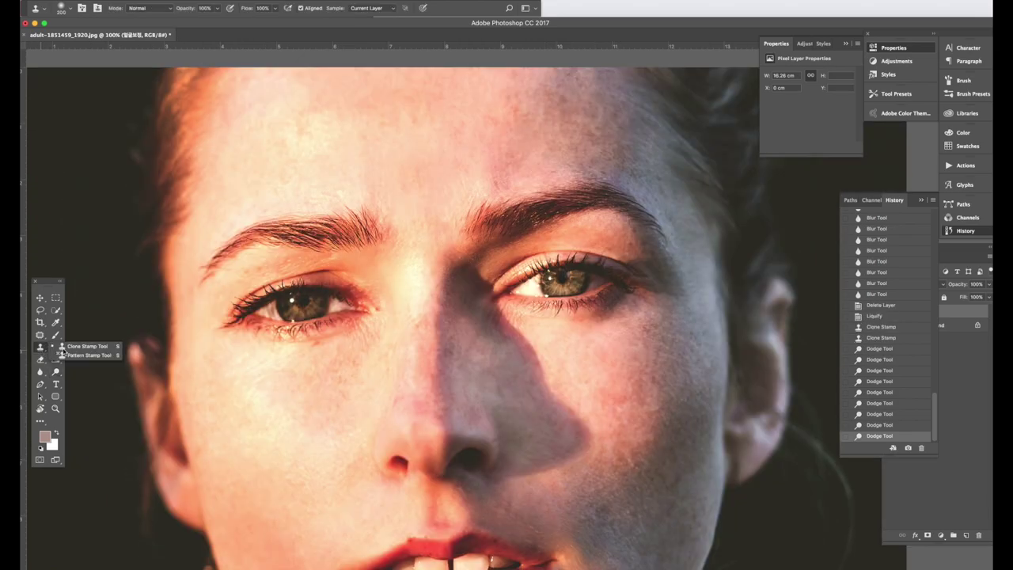
pyautogui.click(67, 12)
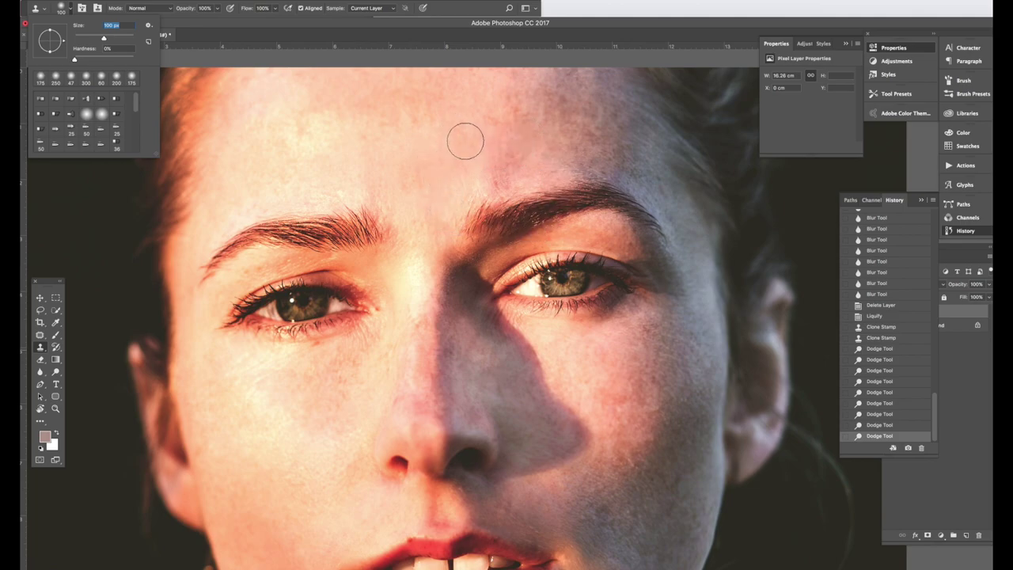
pyautogui.keyDown('alt'); pyautogui.click(534, 153); pyautogui.keyUp('alt')
pyautogui.keyDown('alt'); pyautogui.click(469, 173); pyautogui.keyUp('alt')
pyautogui.click(498, 174)
pyautogui.click(586, 174)
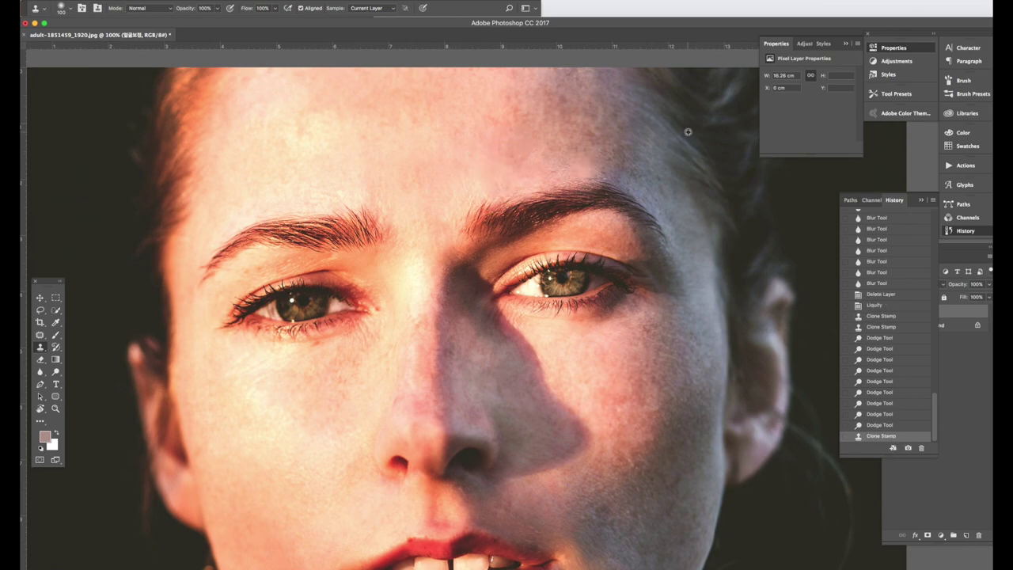
pyautogui.click(504, 171)
pyautogui.scroll(-3, 535, 104)
pyautogui.keyDown('alt'); pyautogui.click(482, 119); pyautogui.keyUp('alt')
pyautogui.click(508, 119)
# Even out the red and dark blotches on the shaded-side cheek using the Dodge Tool with a smaller brush and reduced exposure.
pyautogui.press('super+plus')
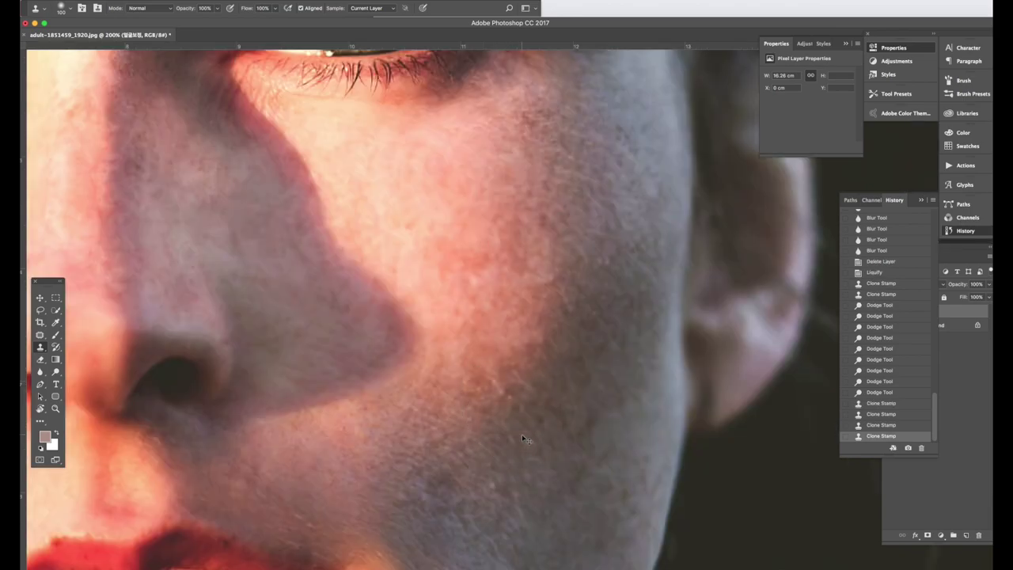
pyautogui.press('super+plus')
pyautogui.press('super+minus')
pyautogui.click(55, 371)
pyautogui.click(84, 371)
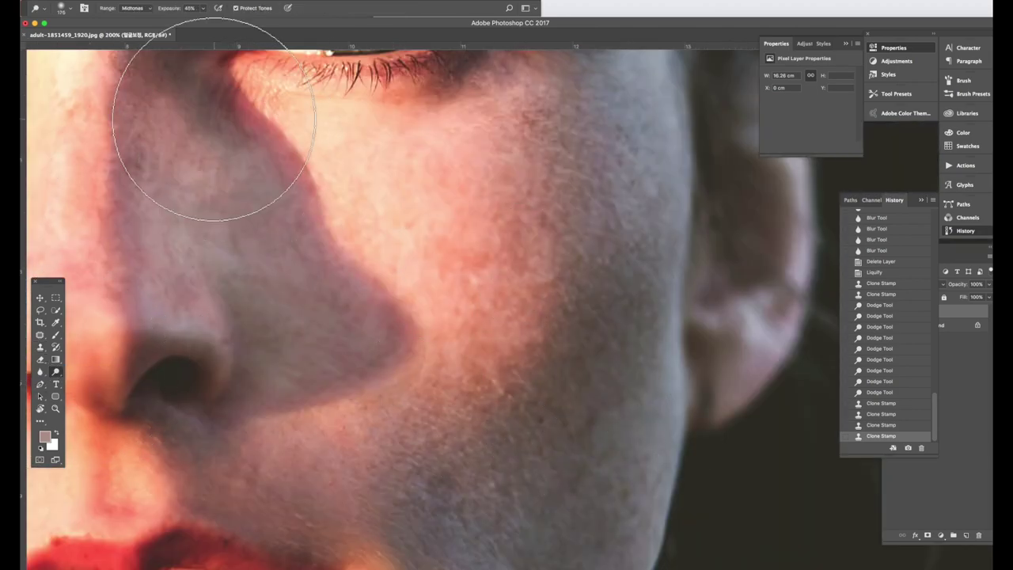
pyautogui.press('[')
pyautogui.press('[')
pyautogui.press('[')
pyautogui.press('[')
pyautogui.press('[')
pyautogui.press('[')
pyautogui.moveTo(489, 264); pyautogui.dragTo(476, 258)
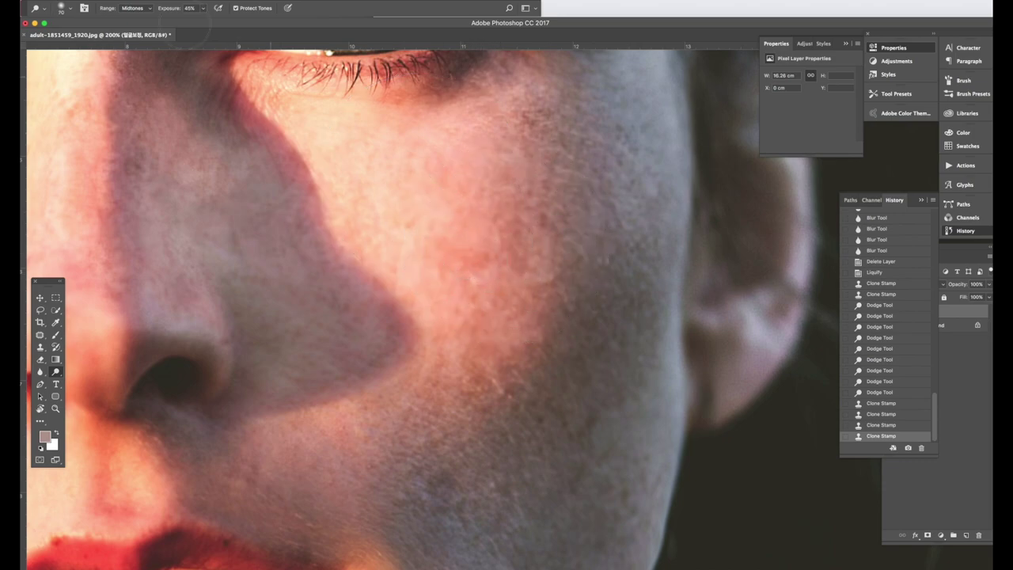
pyautogui.click(201, 11)
pyautogui.moveTo(195, 22); pyautogui.dragTo(193, 21)
pyautogui.click(458, 260)
pyautogui.click(477, 264)
pyautogui.click(511, 254)
pyautogui.click(504, 222)
pyautogui.click(551, 293)
pyautogui.click(476, 360)
pyautogui.click(477, 321)
pyautogui.click(543, 294)
pyautogui.click(527, 359)
pyautogui.click(478, 388)
pyautogui.click(567, 384)
# Clone clean skin over the remaining spots on the shaded-side cheek with an 84 px Clone Stamp.
pyautogui.scroll(-2, 506, 423)
pyautogui.hscroll(-2, 506, 424)
pyautogui.click(506, 424)
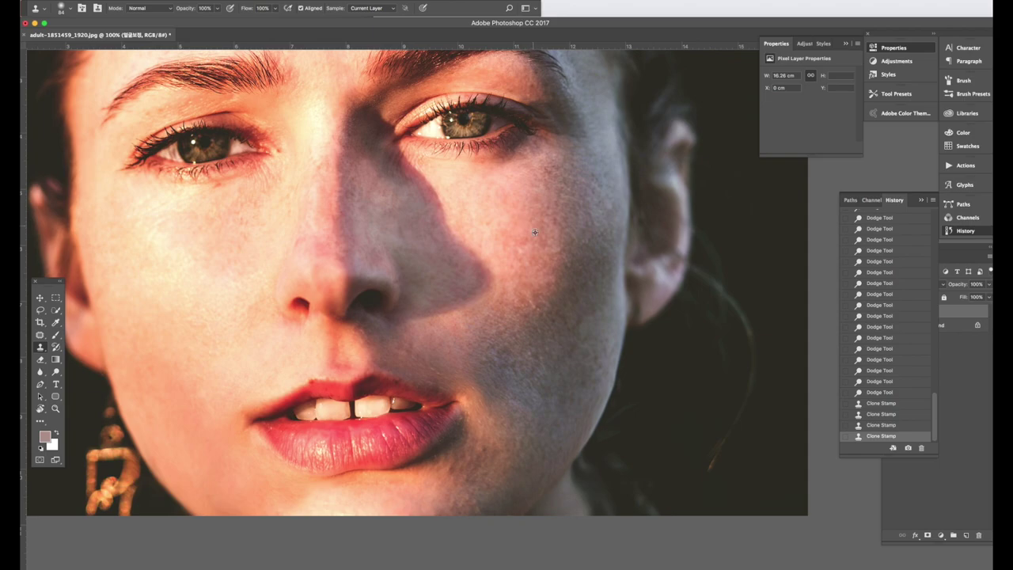
pyautogui.click(536, 248)
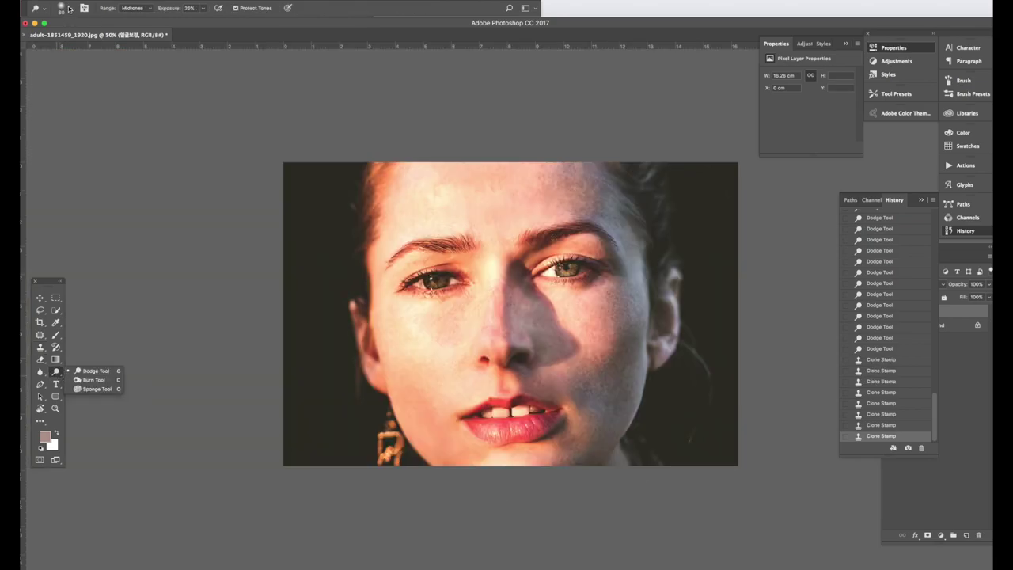
# Dodge the dark skin below the shaded-side jaw with a 111 px brush.
pyautogui.click(69, 9)
pyautogui.moveTo(101, 38); pyautogui.dragTo(106, 38)
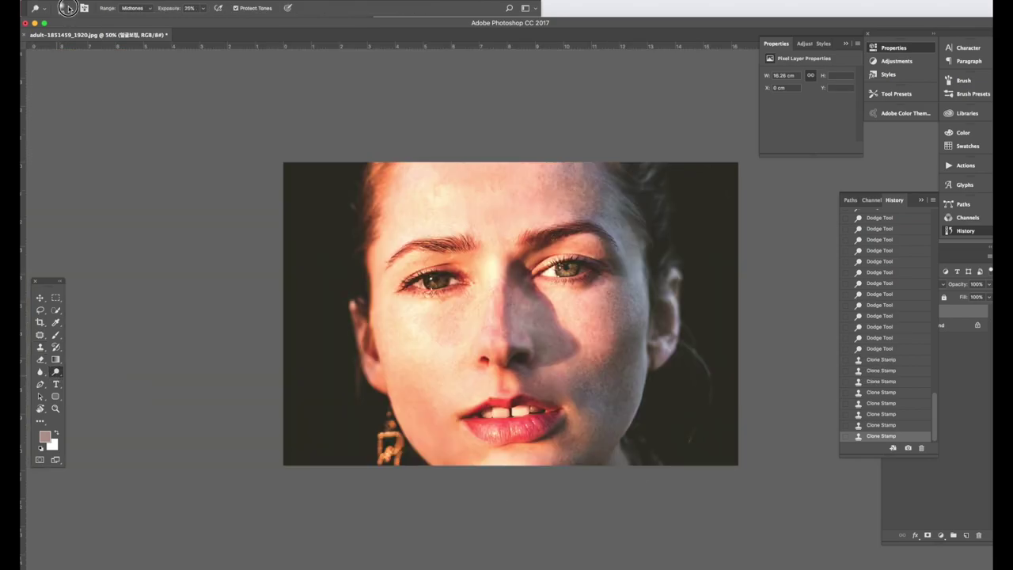
pyautogui.click(620, 462)
pyautogui.click(620, 462)
# Clone clean lip colour over the dark spots on the upper lip with a 15 px Clone Stamp.
pyautogui.press('super+plus')
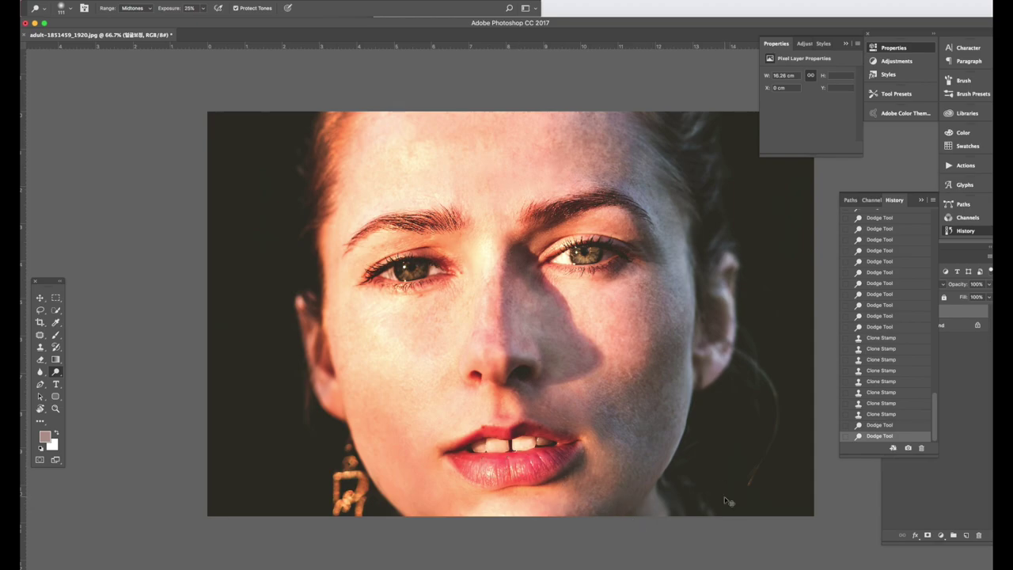
pyautogui.press('super+plus')
pyautogui.press('super+plus')
pyautogui.moveTo(591, 530)
pyautogui.mouseDown()
pyautogui.moveTo(593, 348)
pyautogui.moveTo(568, 219)
pyautogui.mouseUp()
pyautogui.press('s')
pyautogui.press('Return')
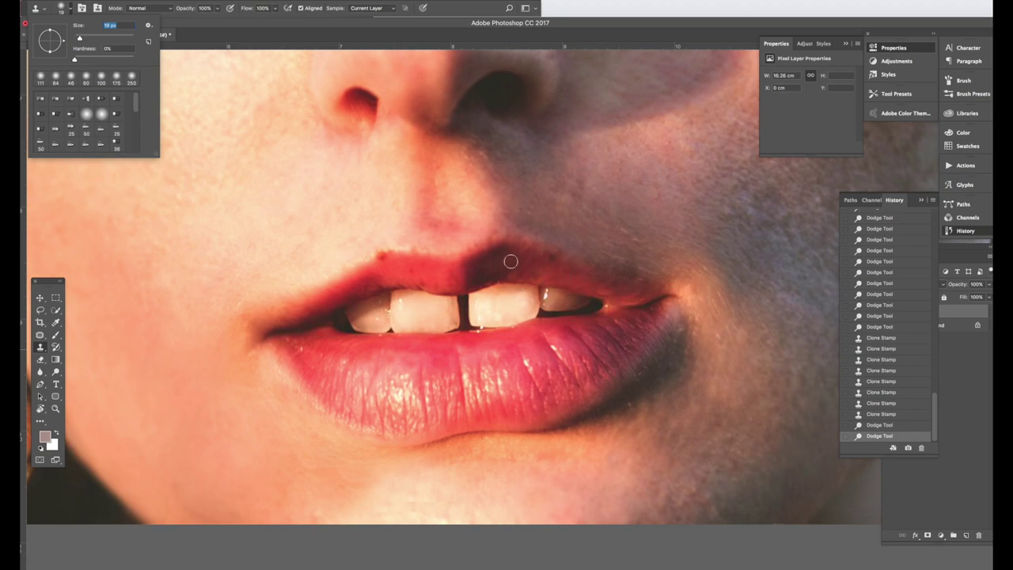
pyautogui.moveTo(82, 41); pyautogui.dragTo(78, 42)
pyautogui.keyDown('alt'); pyautogui.click(559, 264); pyautogui.keyUp('alt')
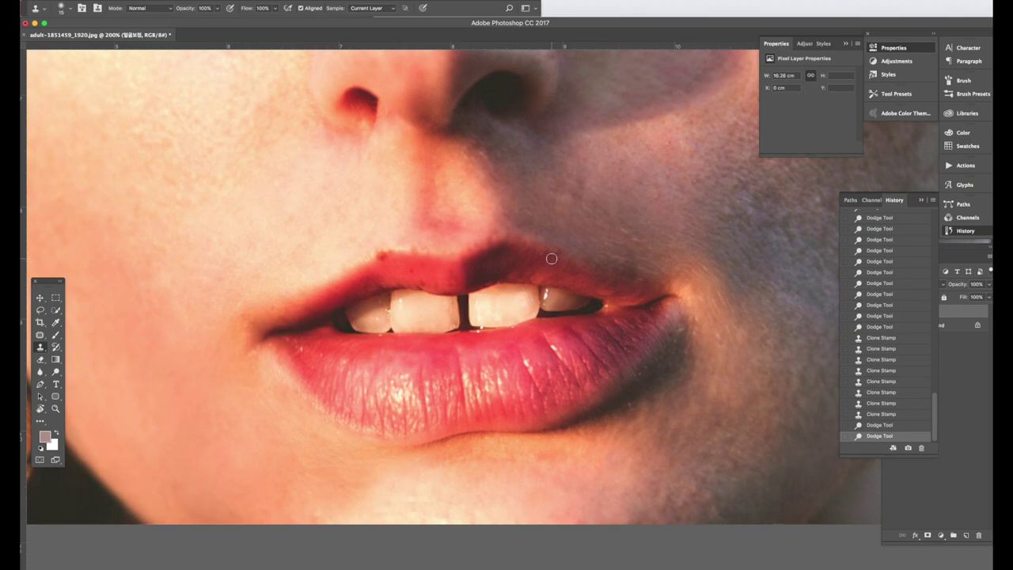
pyautogui.click(552, 257)
pyautogui.click(418, 289)
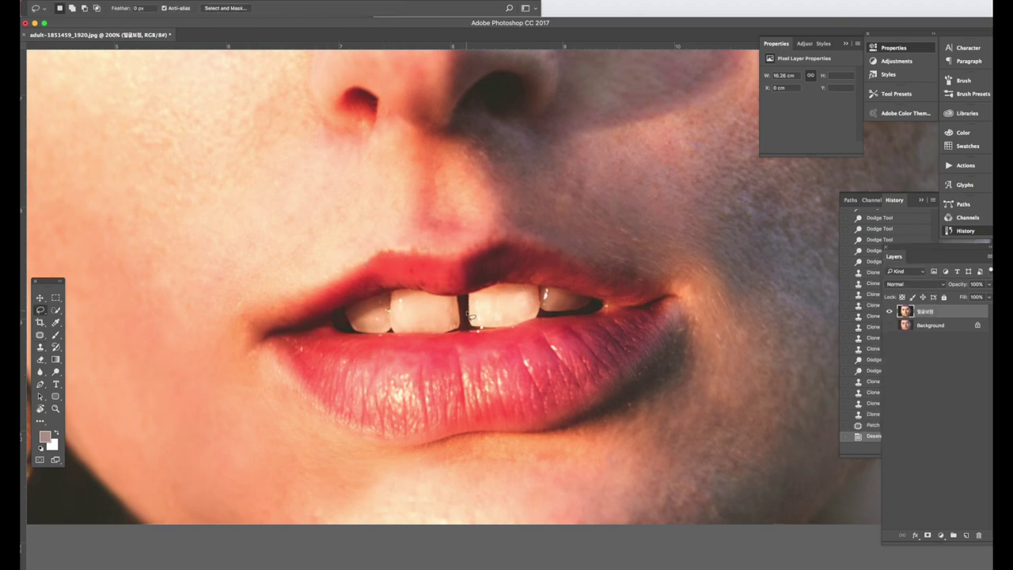
# Select the inner edge of the lit-side front tooth beside the gap with the Lasso Tool.
pyautogui.click(39, 311)
pyautogui.click(84, 310)
pyautogui.click(459, 329)
pyautogui.click(459, 329)
pyautogui.moveTo(460, 331); pyautogui.dragTo(458, 335)
pyautogui.moveTo(437, 318)
pyautogui.mouseDown()
pyautogui.moveTo(438, 301)
pyautogui.moveTo(460, 297)
pyautogui.moveTo(465, 333)
pyautogui.mouseUp()
# Copy the selected tooth edge to a new layer and adjust it with Free Transform to narrow the gap between the front teeth.
pyautogui.click(40, 297)
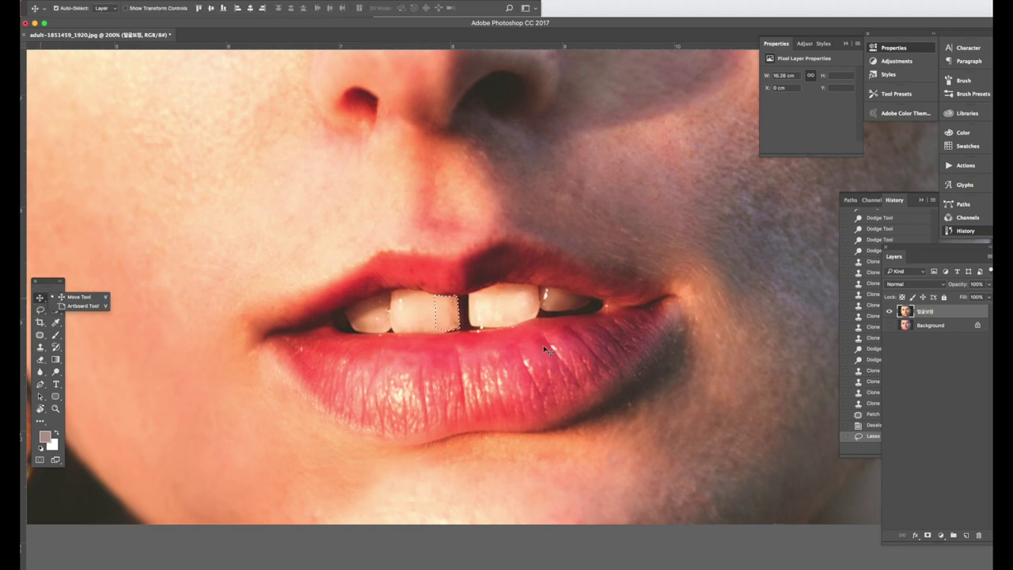
pyautogui.hotkey('ctrl', 'j')
pyautogui.moveTo(486, 311)
pyautogui.mouseDown()
pyautogui.moveTo(498, 339)
pyautogui.moveTo(467, 316)
pyautogui.mouseUp()
pyautogui.hotkey('ctrl', 't')
pyautogui.press('Return')
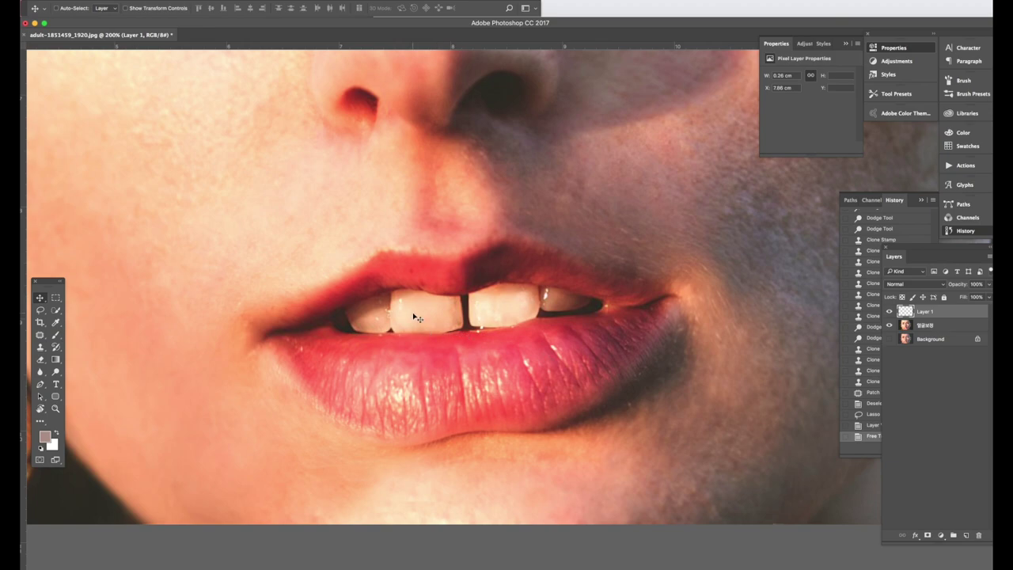
pyautogui.hotkey('ctrl', 't')
pyautogui.moveTo(448, 330); pyautogui.dragTo(448, 335)
pyautogui.press('Return')
# Select the inner edge of the shaded-side front tooth beside the gap with the Lasso Tool.
pyautogui.press('l')
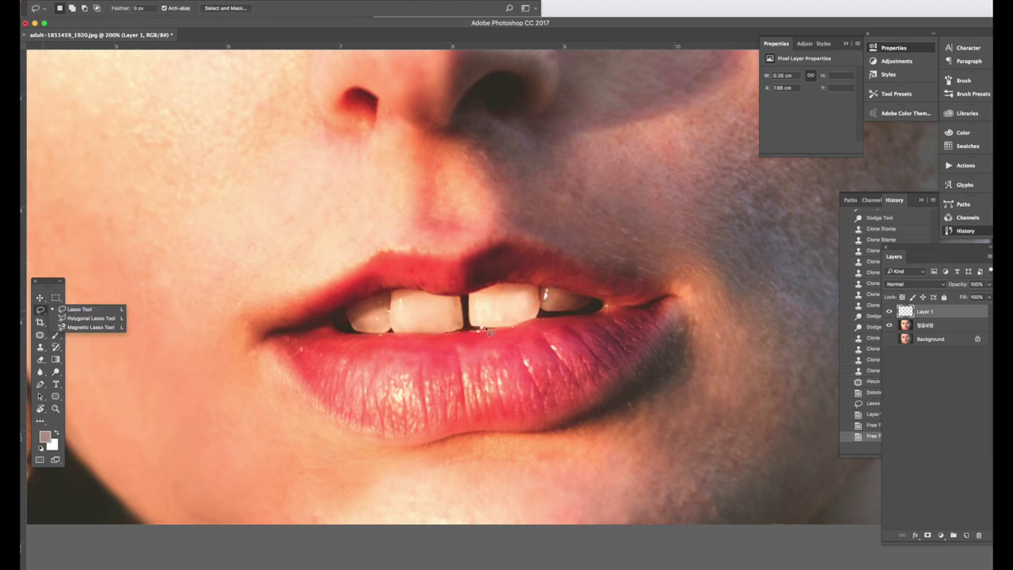
pyautogui.click(483, 289)
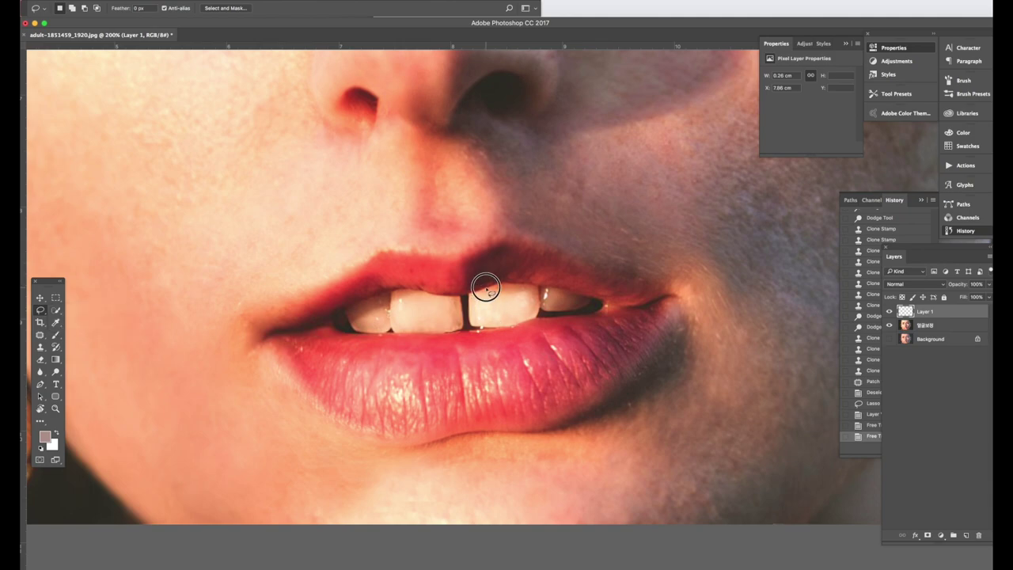
pyautogui.click(475, 292)
pyautogui.click(469, 295)
pyautogui.click(470, 323)
pyautogui.click(492, 327)
pyautogui.doubleClick(496, 292)
# Copy the selected tooth edge from the 얼굴보정 layer to a new layer and stretch it with Free Transform to close the front gap.
pyautogui.click(920, 327)
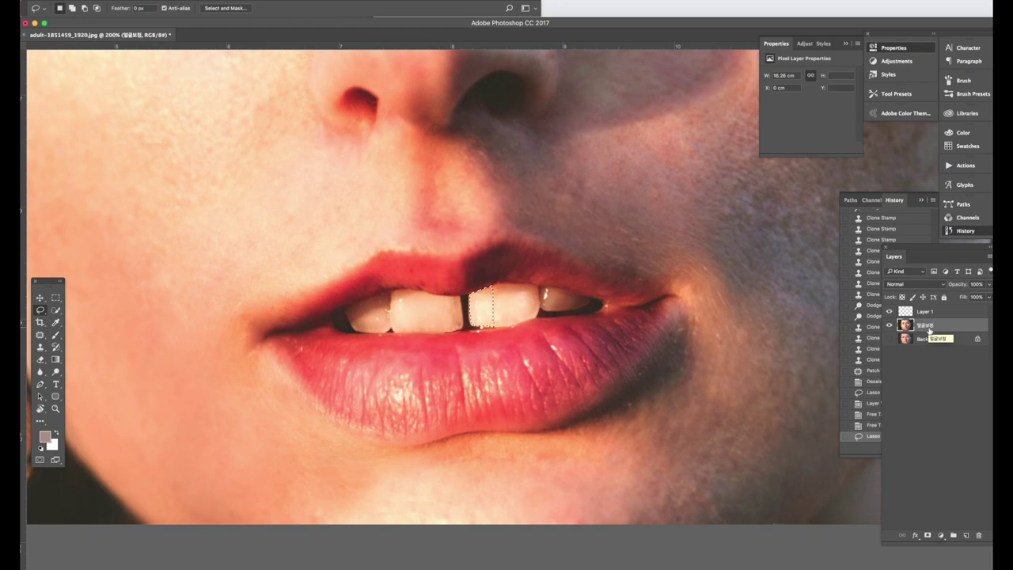
pyautogui.press('super+j')
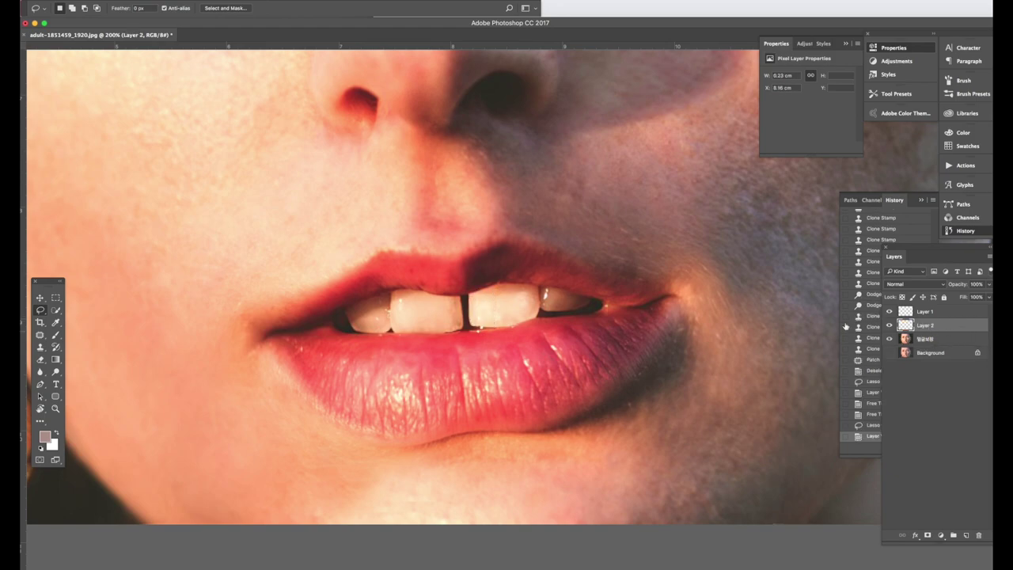
pyautogui.press('super+t')
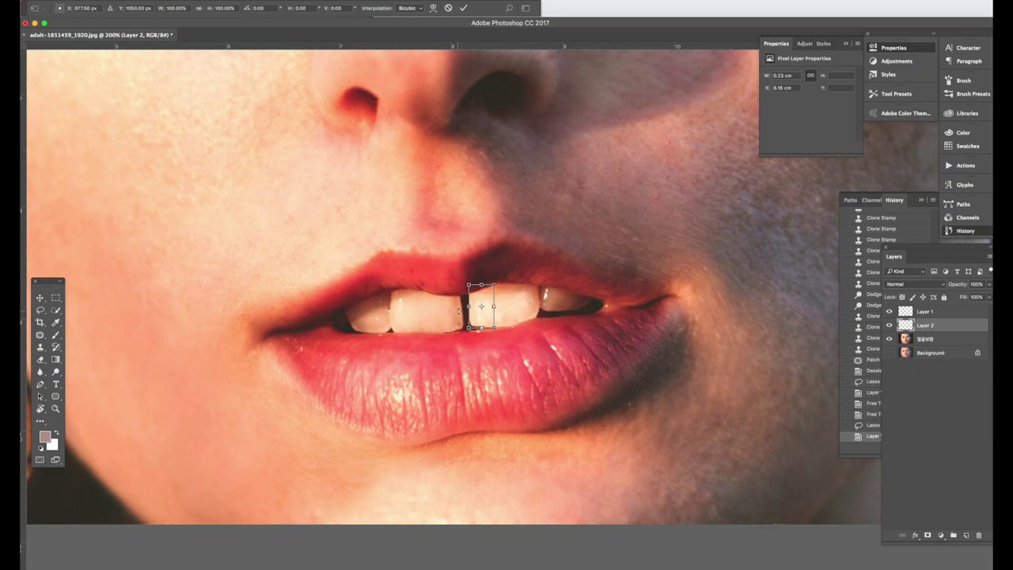
pyautogui.moveTo(468, 306); pyautogui.dragTo(461, 306)
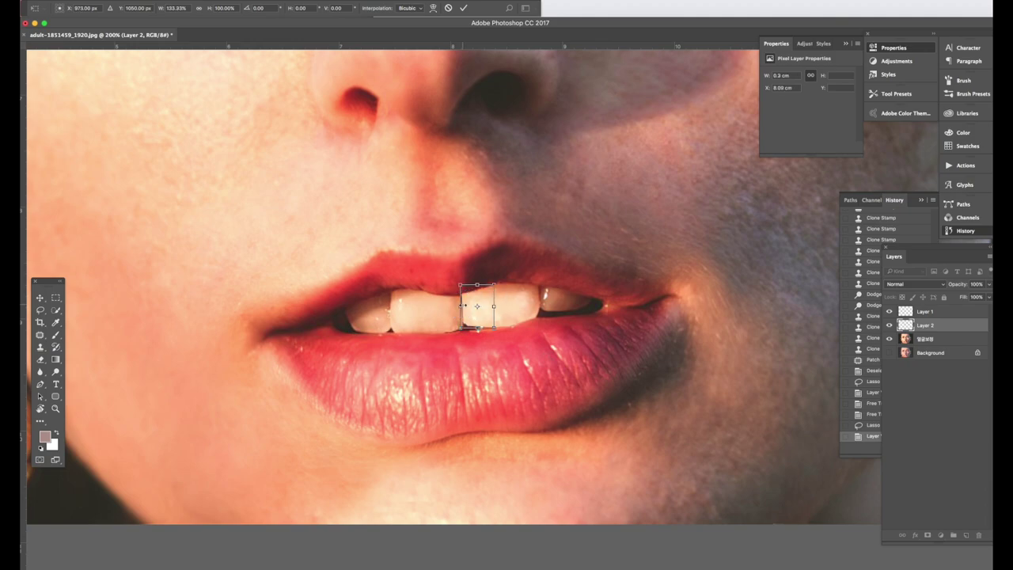
pyautogui.moveTo(461, 286); pyautogui.dragTo(461, 288)
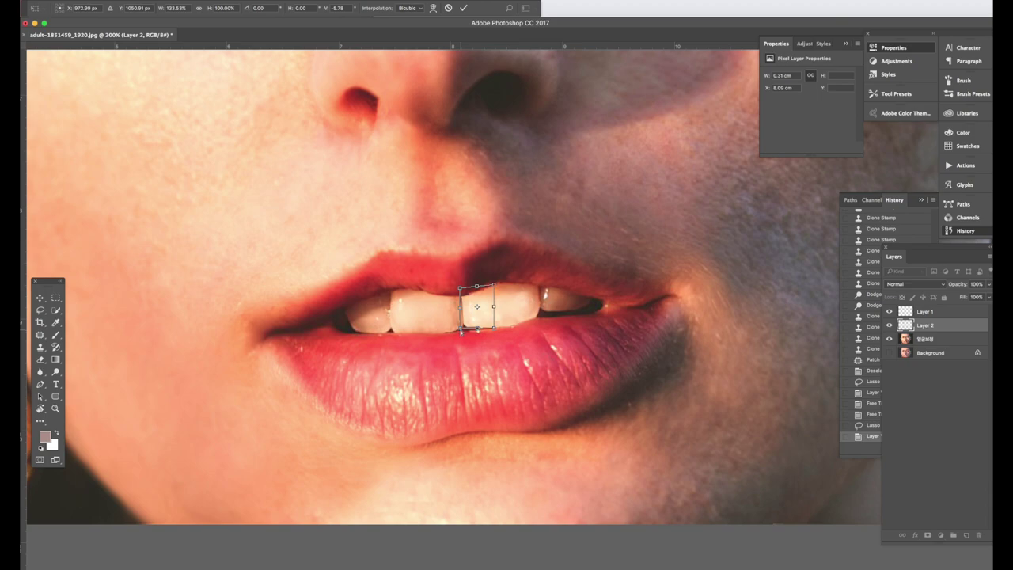
pyautogui.moveTo(462, 331); pyautogui.dragTo(462, 330)
pyautogui.moveTo(477, 328); pyautogui.dragTo(494, 331)
pyautogui.press('Return')
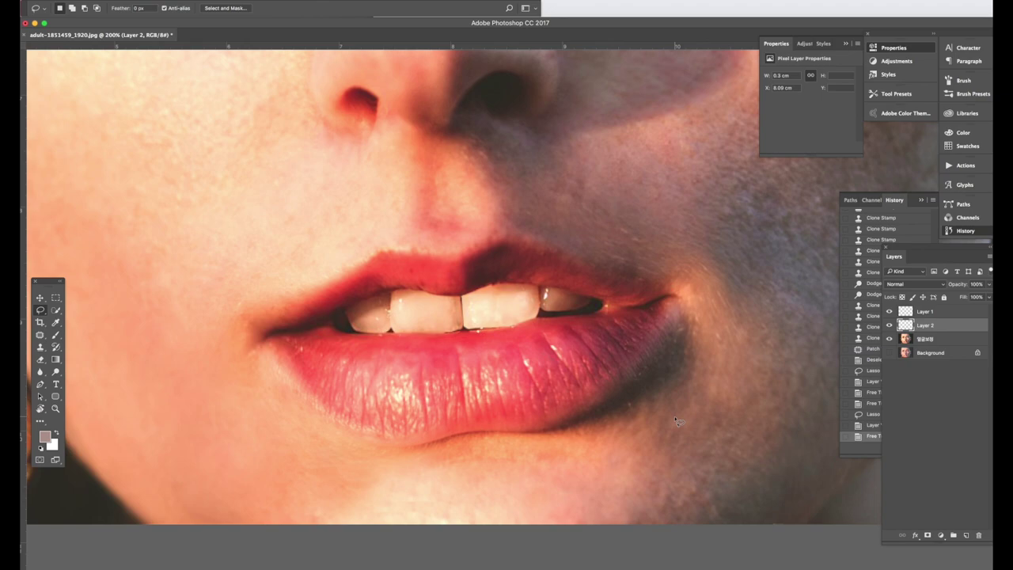
pyautogui.press('super+minus')
pyautogui.scroll(-4, 643, 490)
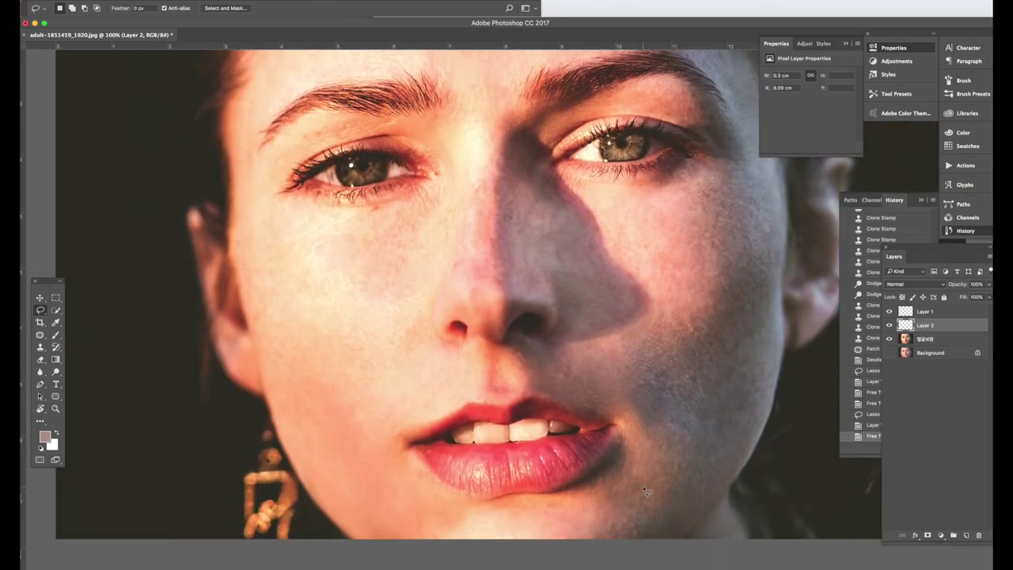
pyautogui.scroll(2, 647, 489)
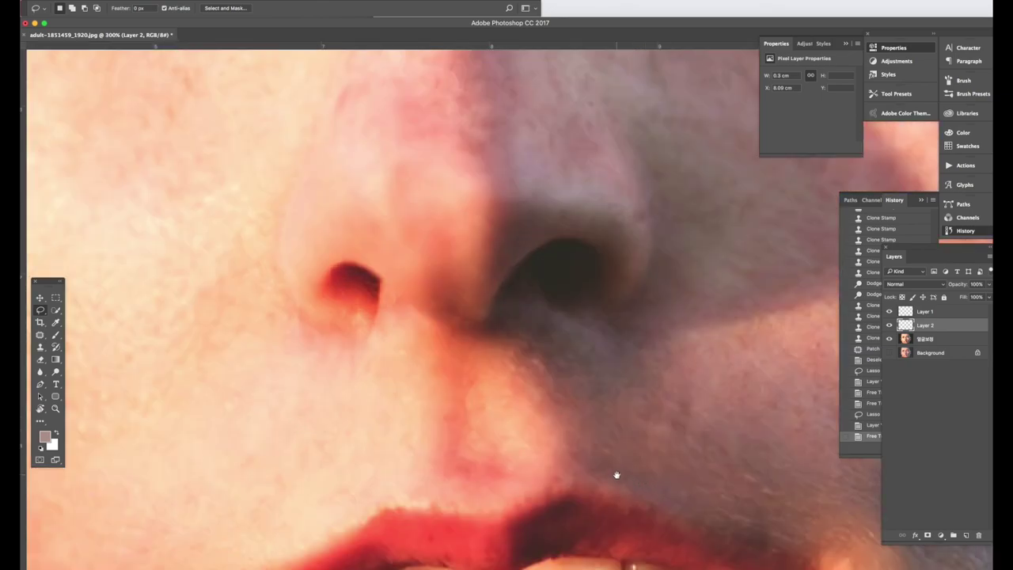
pyautogui.scroll(2, 616, 475)
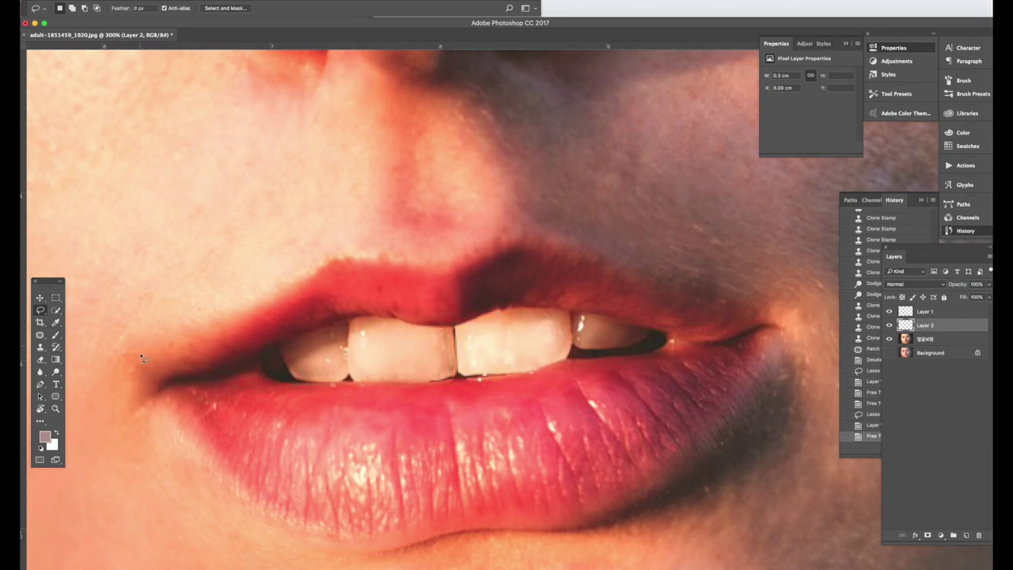
pyautogui.click(41, 360)
pyautogui.click(70, 8)
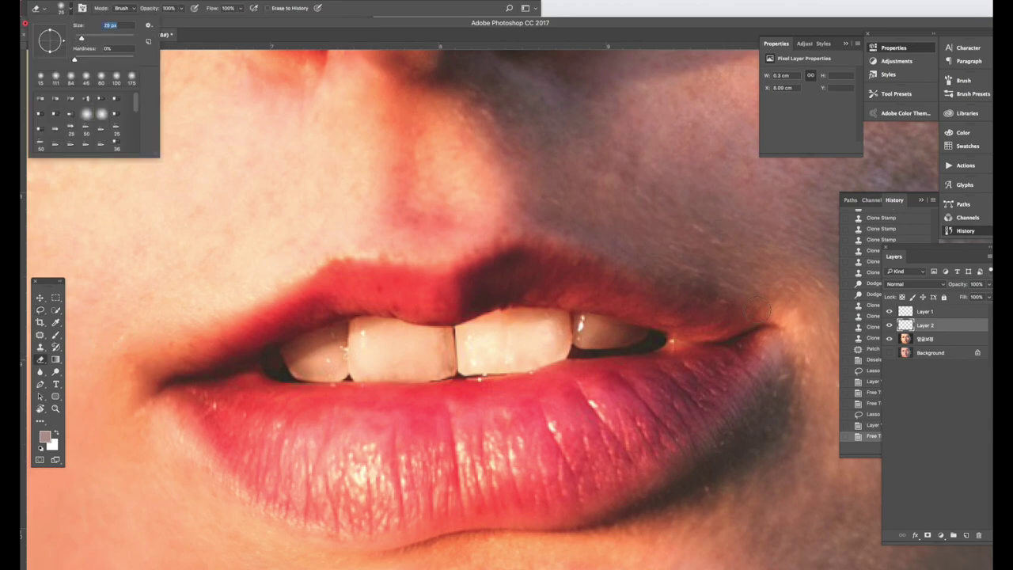
pyautogui.click(39, 298)
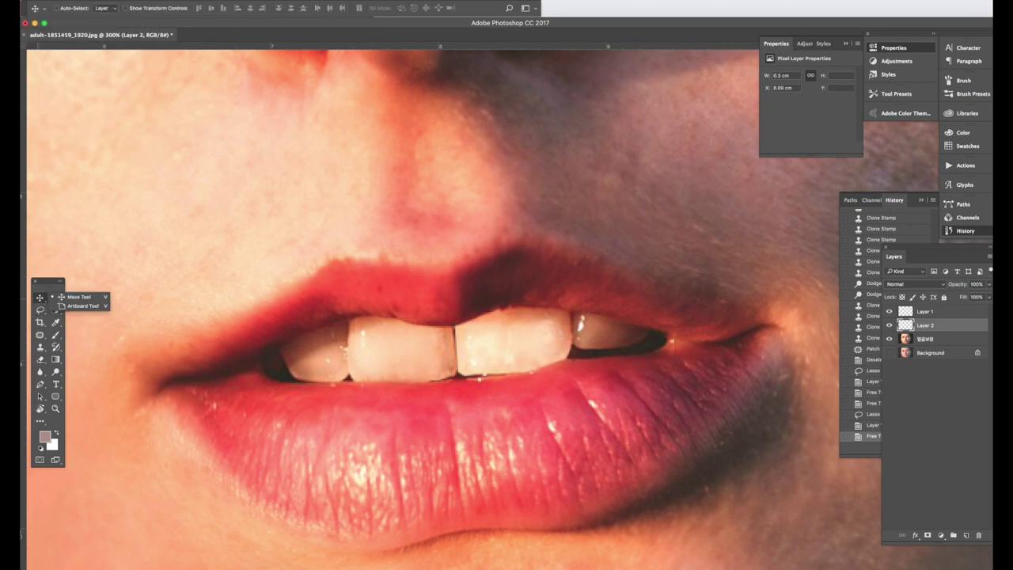
pyautogui.click(935, 326)
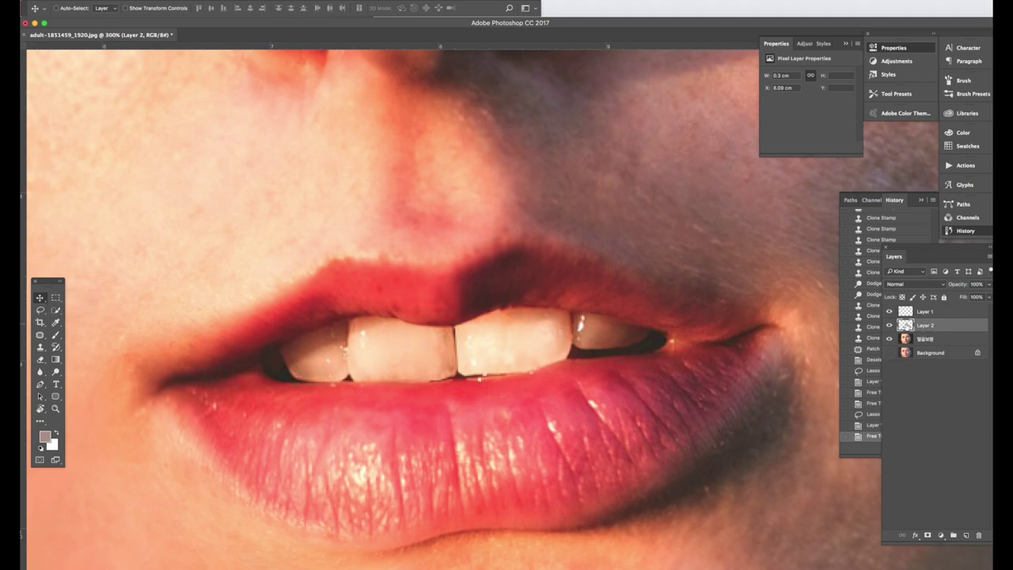
pyautogui.keyDown('super'); pyautogui.click(906, 325); pyautogui.keyUp('super')
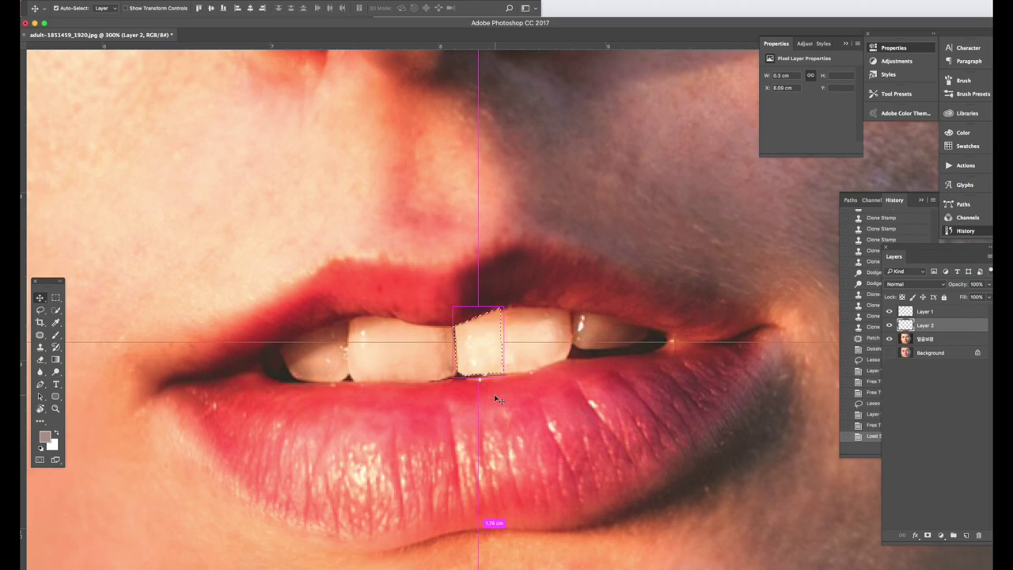
pyautogui.keyDown('super'); pyautogui.click(906, 311); pyautogui.keyUp('super')
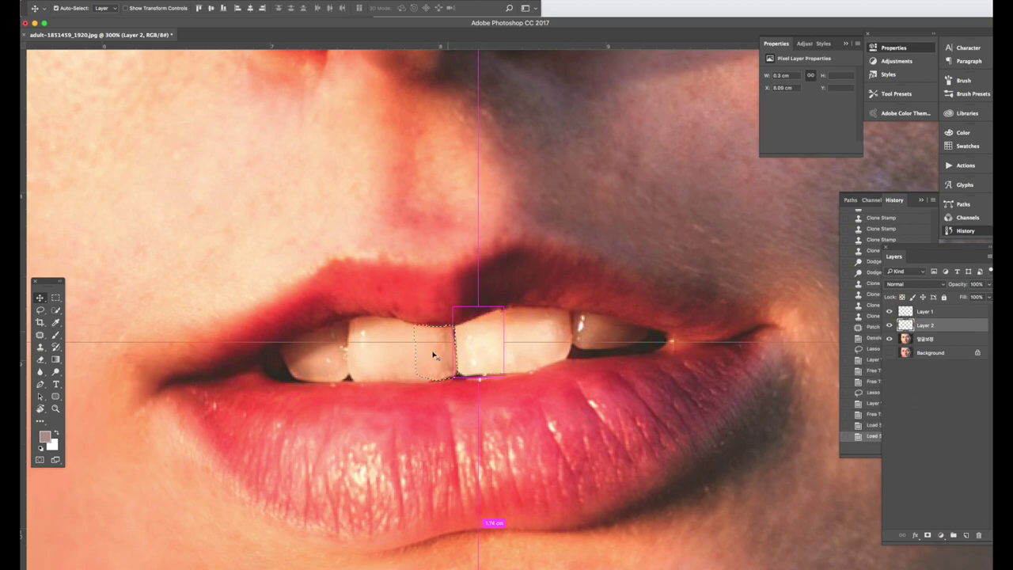
pyautogui.press('super+d')
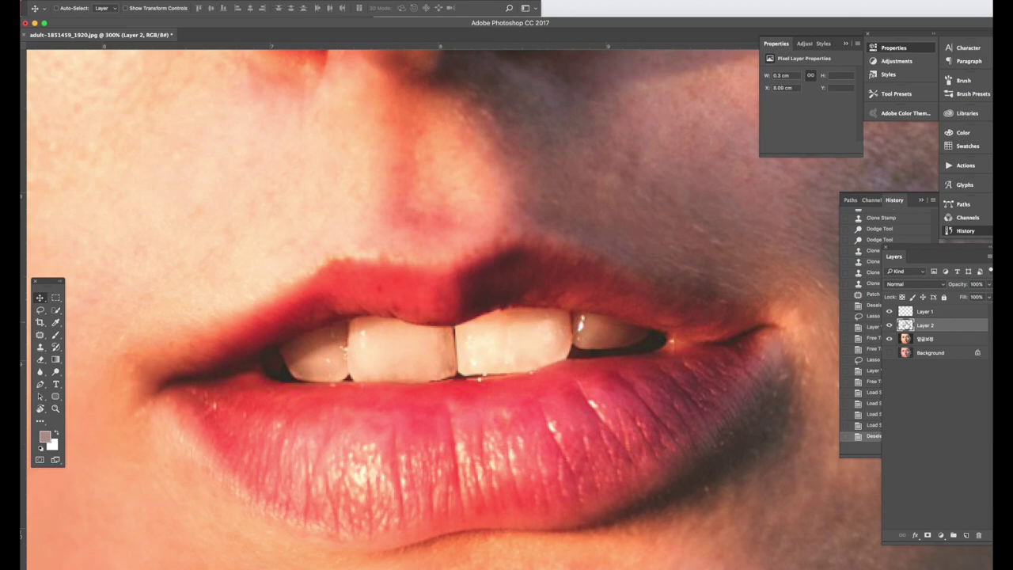
# Erase the seam between the two front teeth on Layer 1 with a small Eraser at 0% hardness.
pyautogui.press('super')
pyautogui.click(475, 343)
pyautogui.click(40, 360)
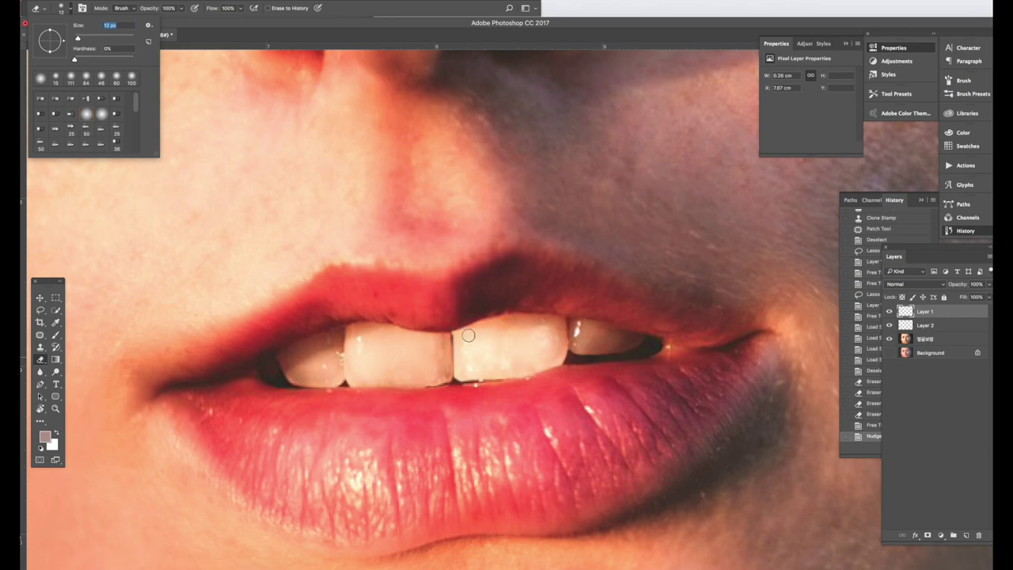
pyautogui.moveTo(464, 341); pyautogui.dragTo(463, 369)
# Outline the lit-side tooth next to the front tooth on the 얼굴보정 layer with the Lasso Tool.
pyautogui.click(40, 297)
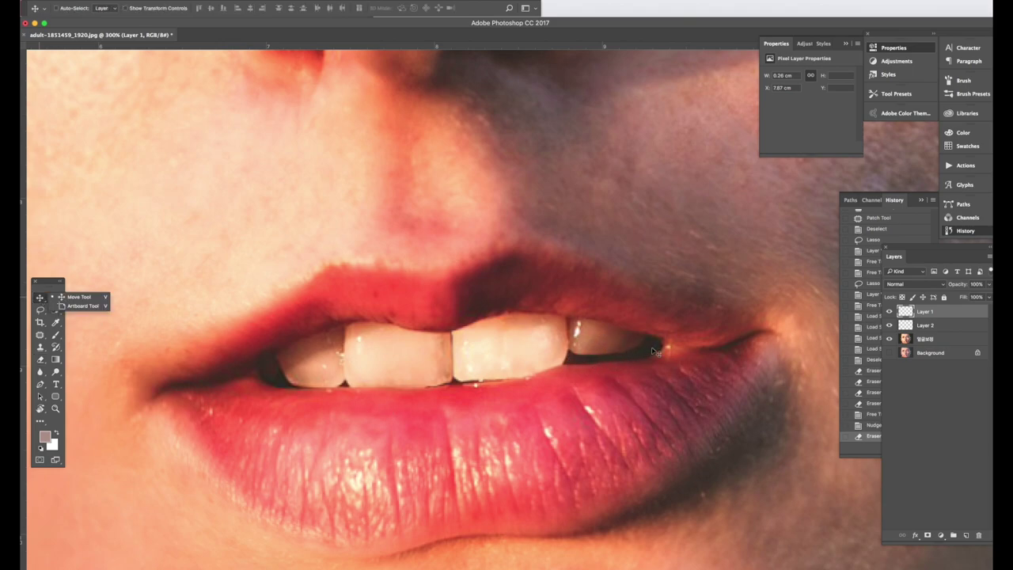
pyautogui.click(923, 339)
pyautogui.click(924, 340)
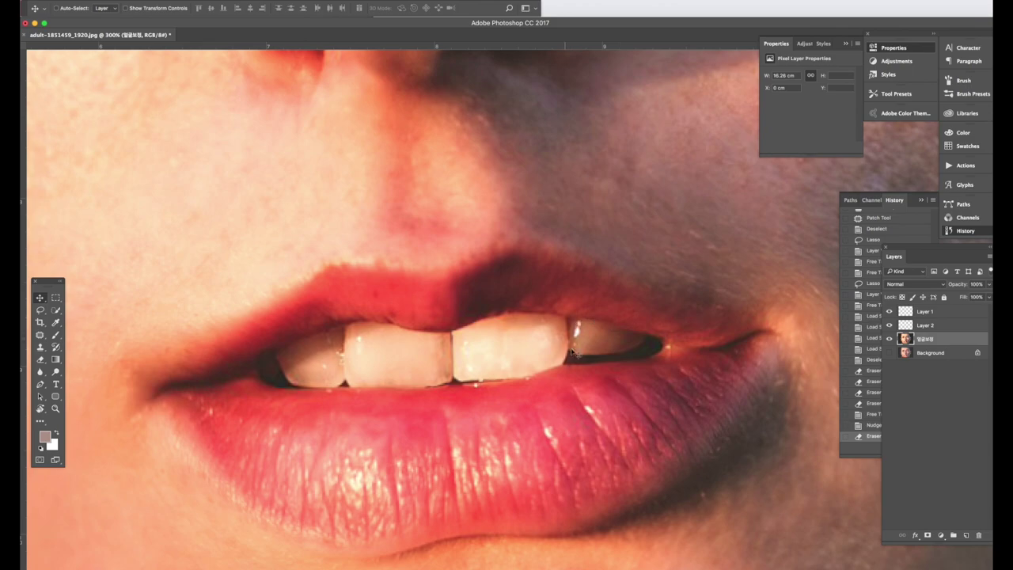
pyautogui.moveTo(40, 310); pyautogui.dragTo(76, 304)
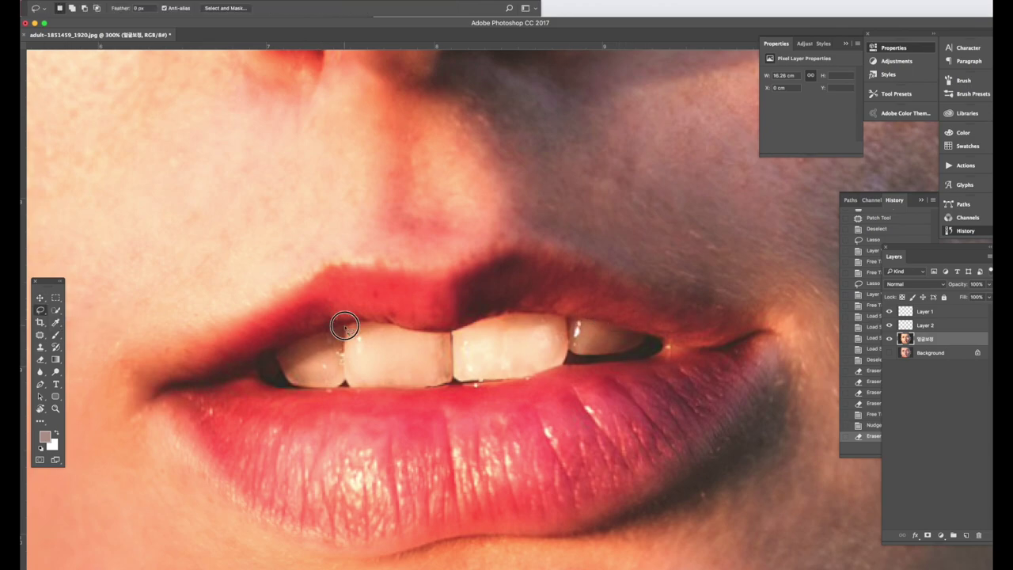
pyautogui.moveTo(344, 326)
pyautogui.mouseDown()
pyautogui.moveTo(345, 382)
pyautogui.moveTo(291, 389)
pyautogui.moveTo(279, 364)
pyautogui.moveTo(345, 326)
pyautogui.mouseUp()
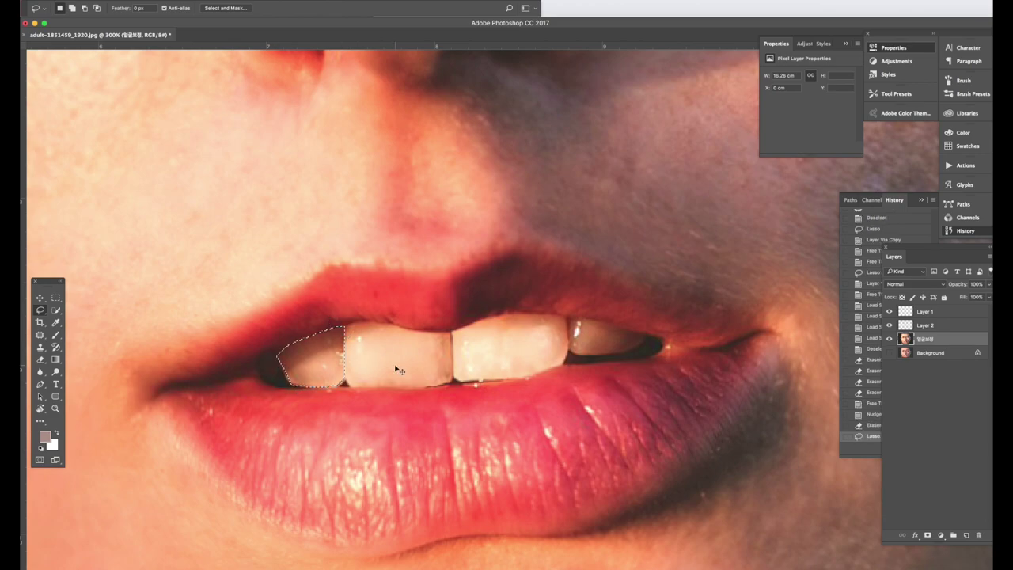
# Place a horizontally flipped copy of the selected side tooth over the small shaded-side tooth on a new layer.
pyautogui.hotkey('ctrl', 'j')
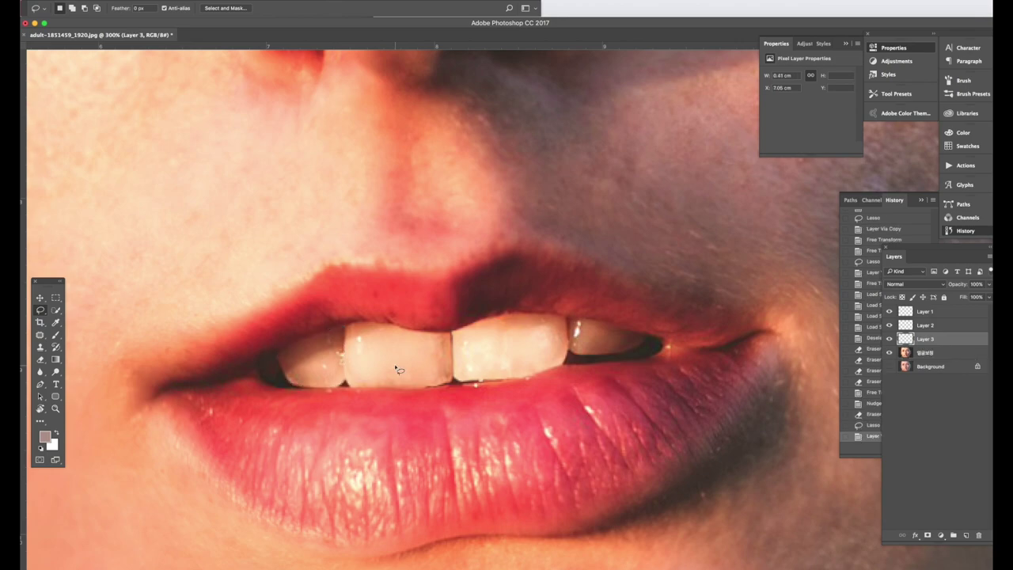
pyautogui.click(40, 298)
pyautogui.moveTo(314, 366); pyautogui.dragTo(611, 361)
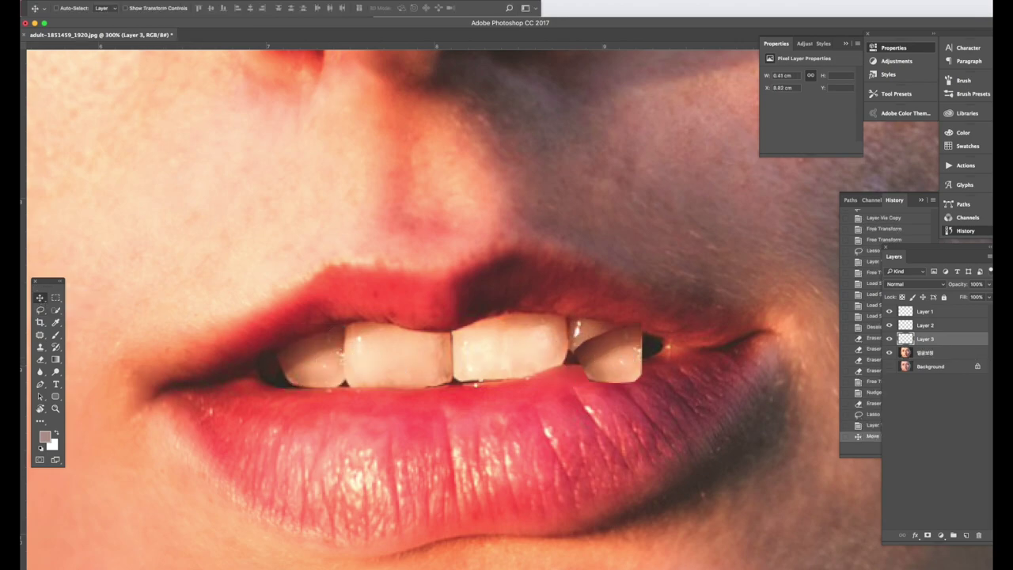
pyautogui.click(49, 1)
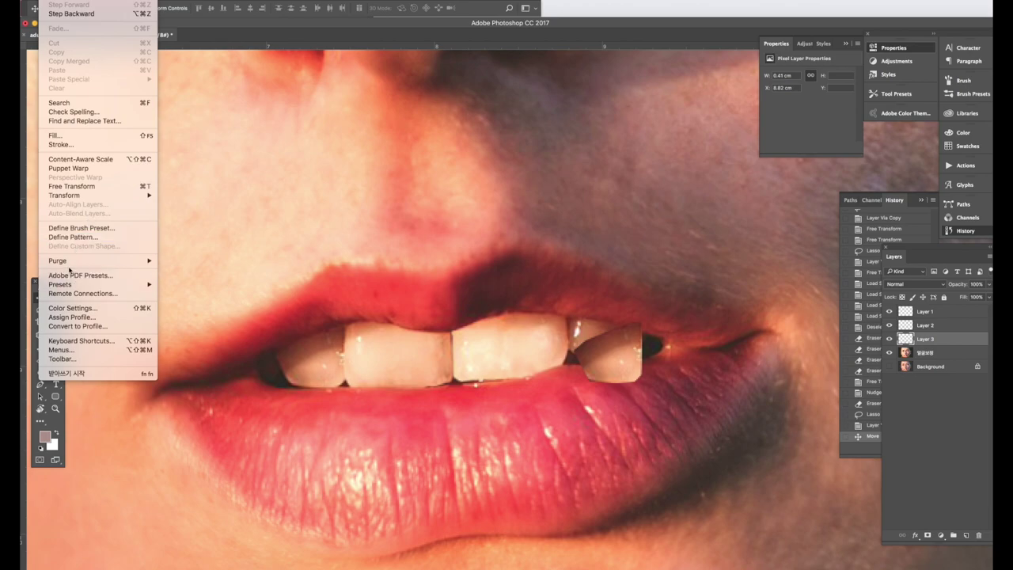
pyautogui.moveTo(119, 194)
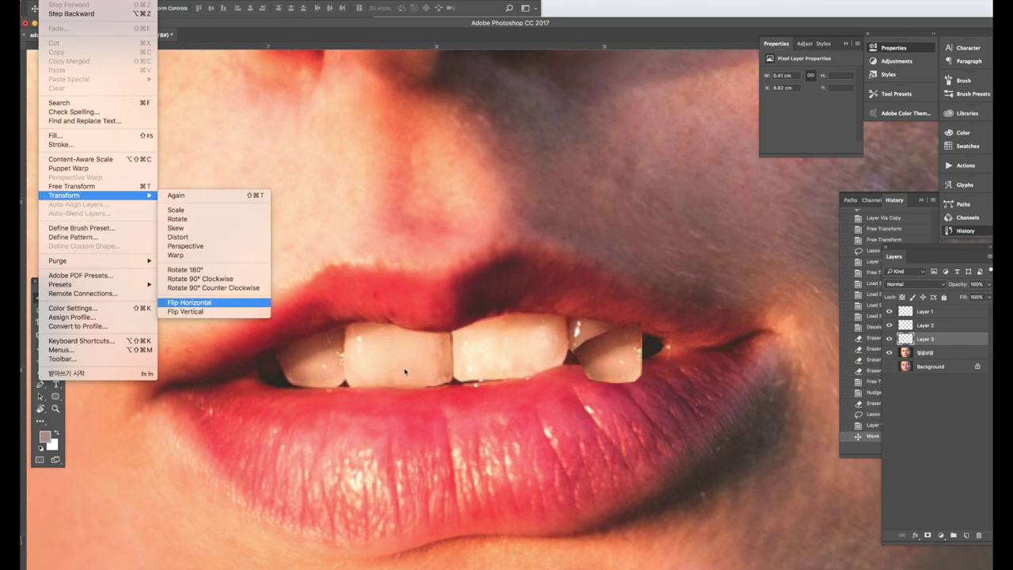
pyautogui.click(216, 303)
# Reposition the flipped tooth copy and reshape it with Free Transform to fit between the lips beside the shaded-side front tooth.
pyautogui.moveTo(623, 380); pyautogui.dragTo(611, 360)
pyautogui.hotkey('ctrl', 't')
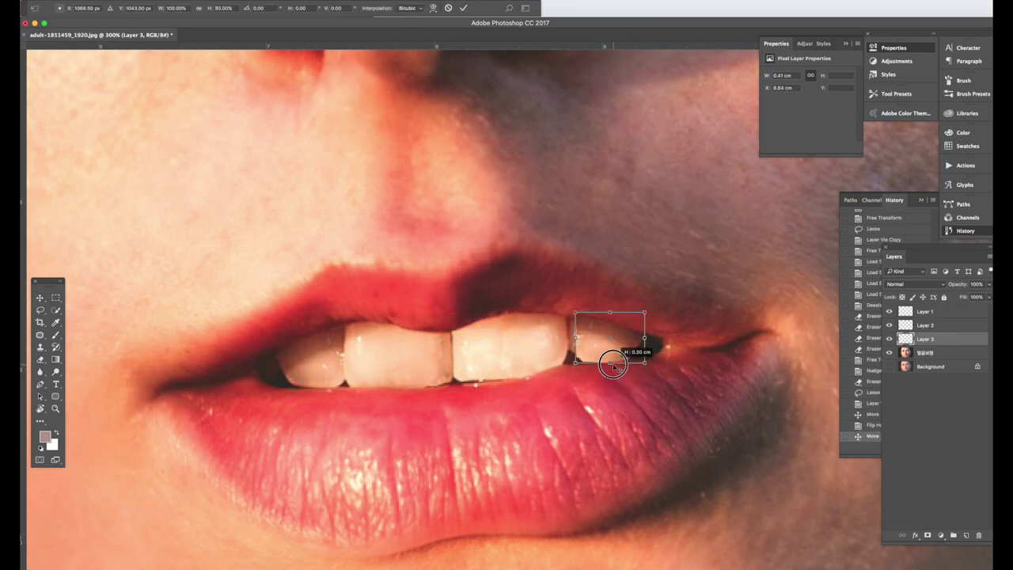
pyautogui.moveTo(573, 314); pyautogui.dragTo(573, 320)
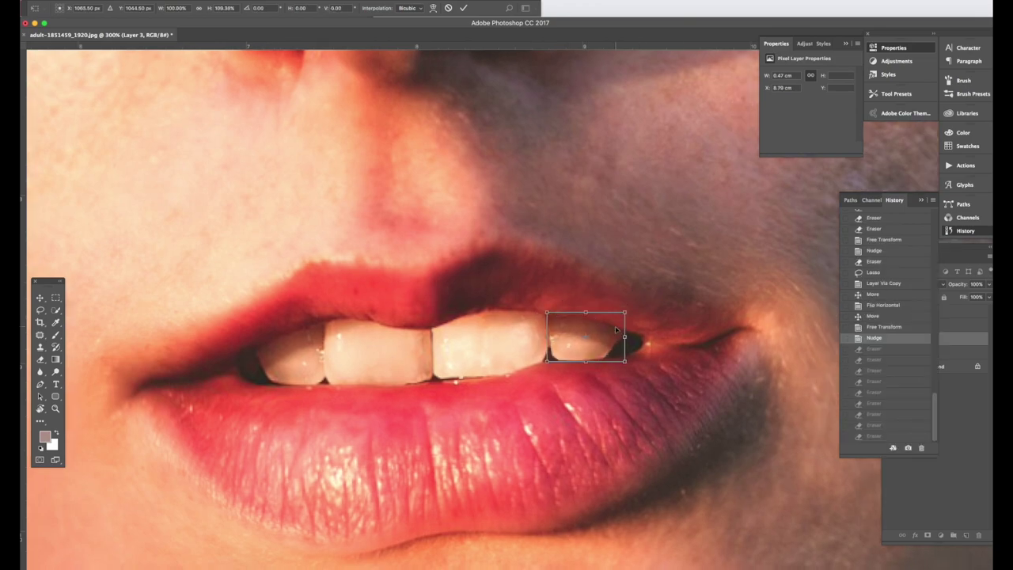
pyautogui.press('Return')
# Merge Layer 1, Layer 2, Layer 3 and the 얼굴보정 layer into a single layer.
pyautogui.press('super+minus')
pyautogui.press('super+minus')
pyautogui.press('super+minus')
pyautogui.press('super+minus')
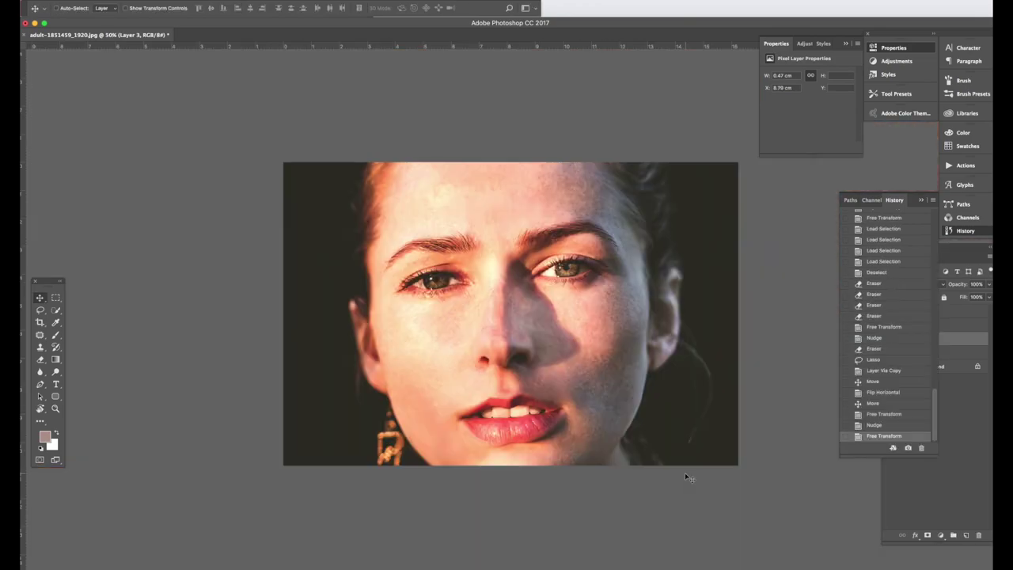
pyautogui.press('super+minus')
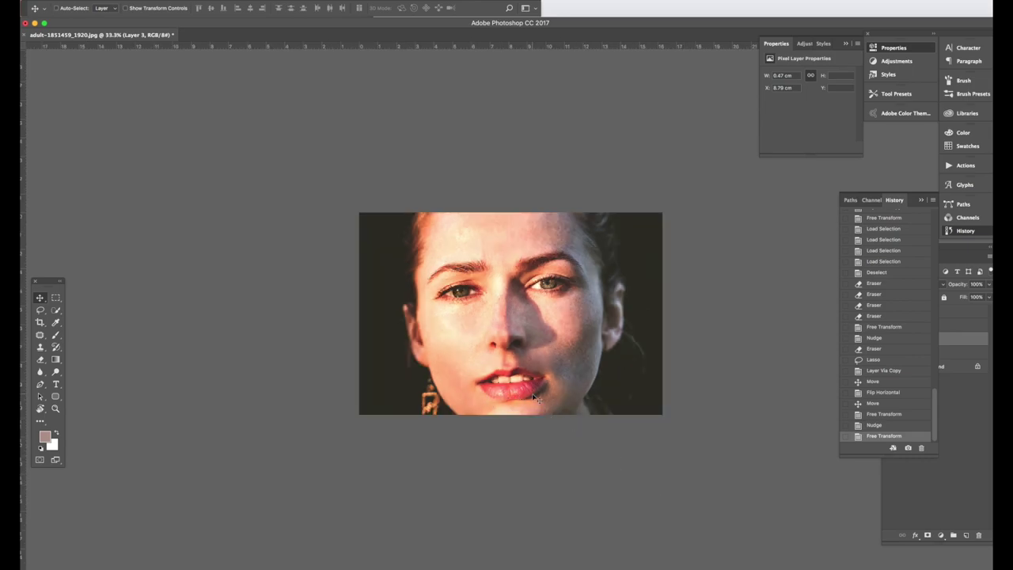
pyautogui.click(976, 344)
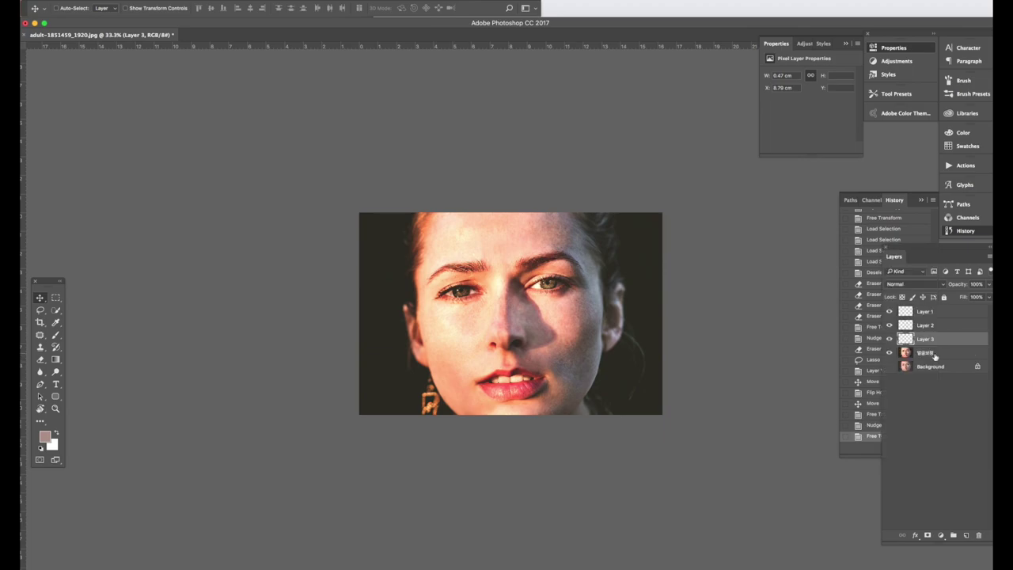
pyautogui.click(942, 356)
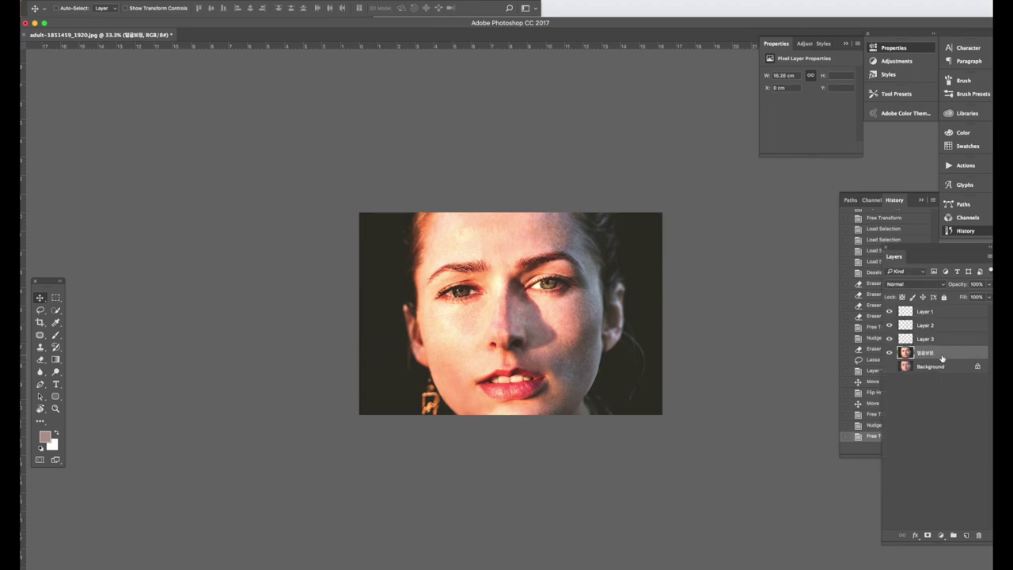
pyautogui.keyDown('shift'); pyautogui.click(932, 315); pyautogui.keyUp('shift')
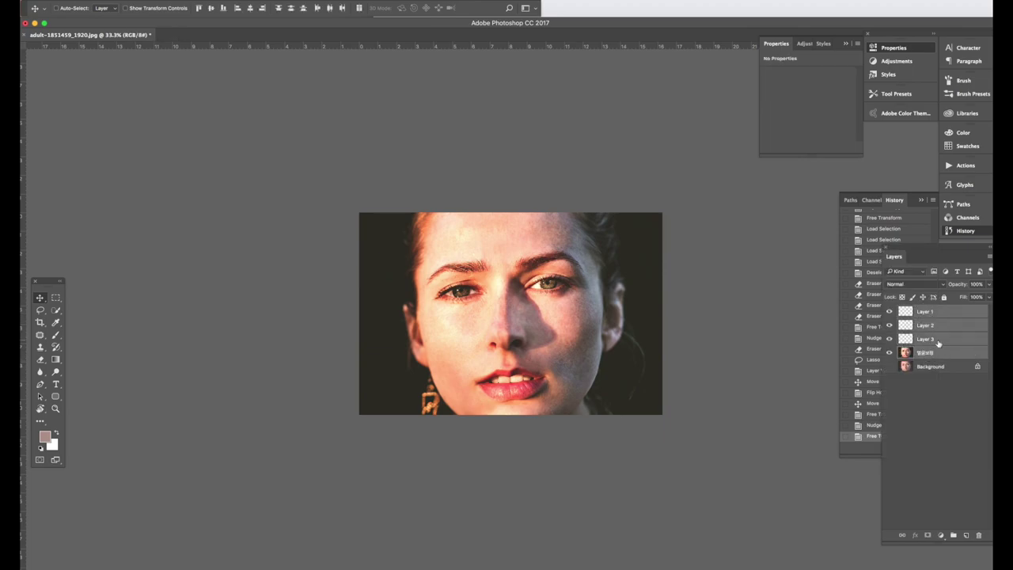
pyautogui.rightClick(940, 346)
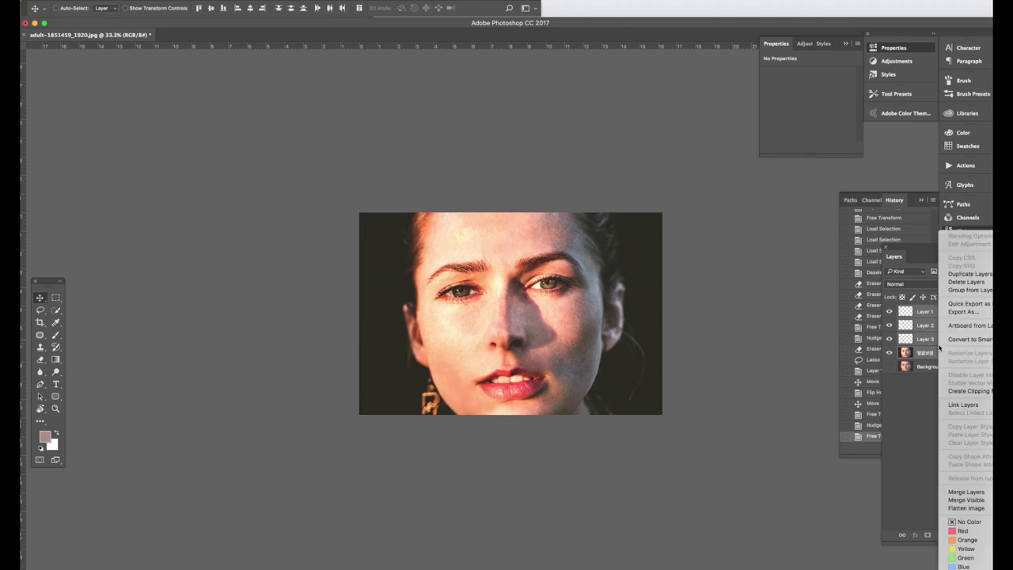
pyautogui.click(967, 492)
# Ready the Dodge Tool for detail work around the mouth with a brush smaller than 111 px.
pyautogui.press('super+1')
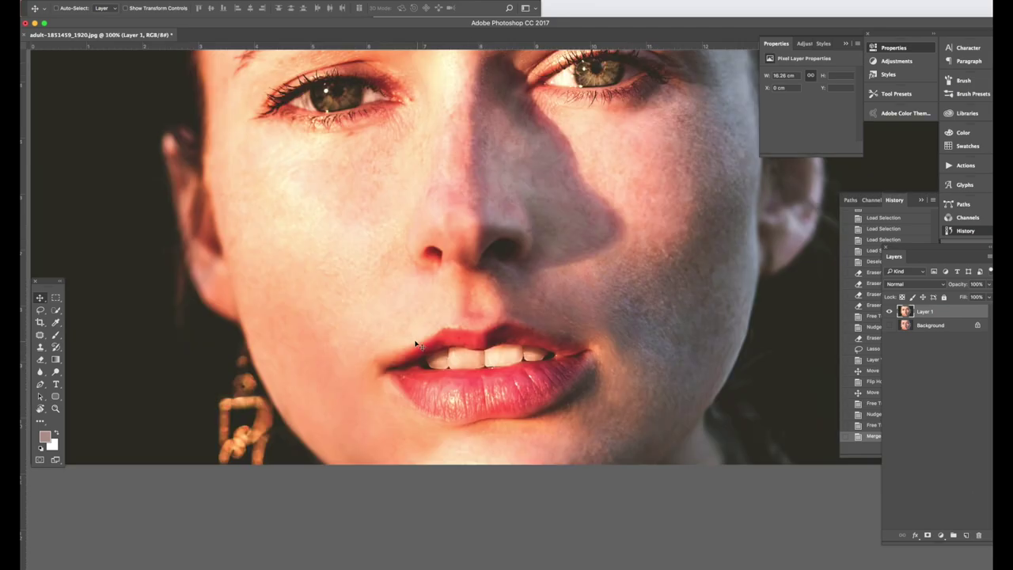
pyautogui.click(55, 372)
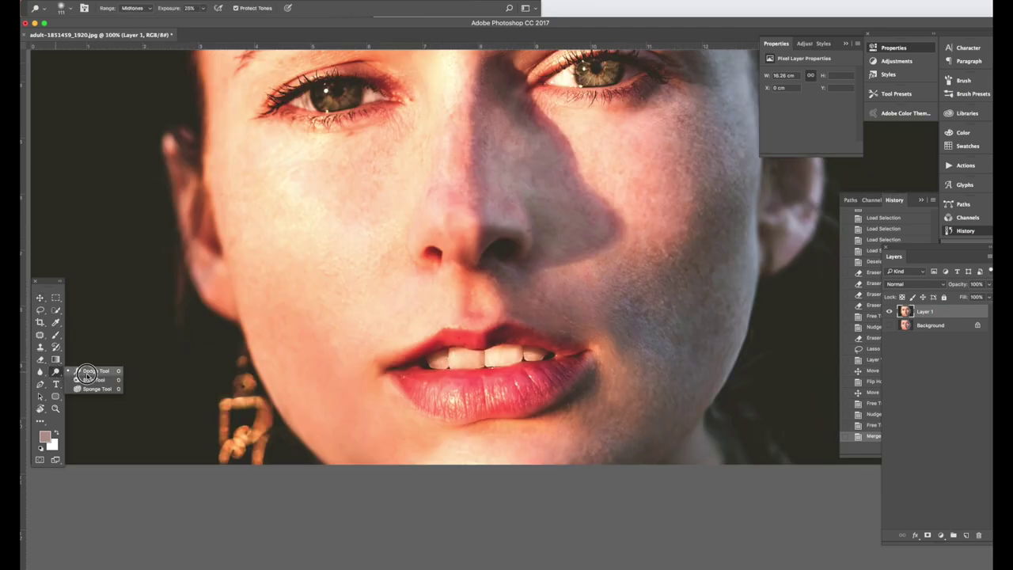
pyautogui.click(87, 375)
pyautogui.click(70, 8)
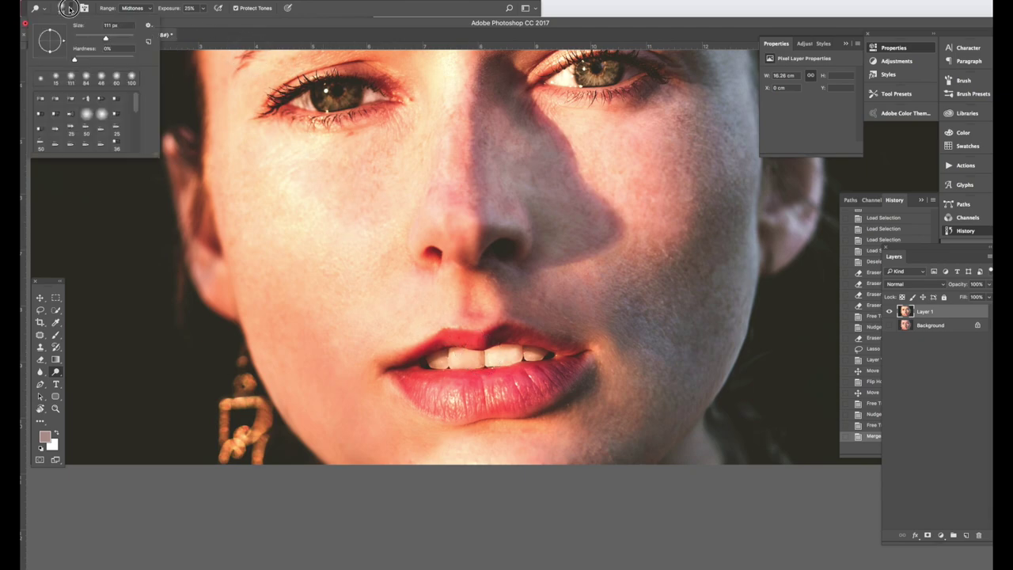
pyautogui.click(87, 39)
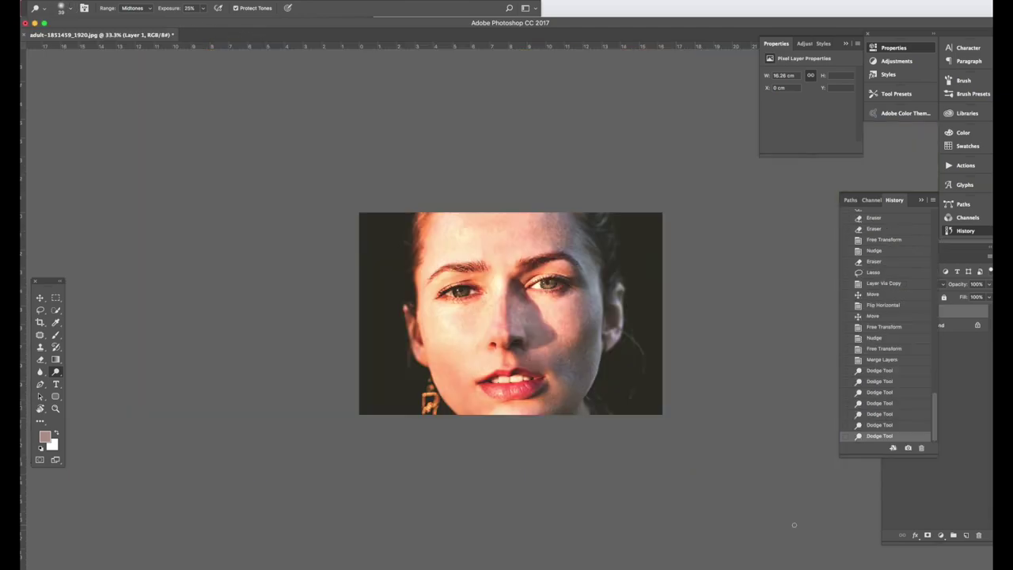